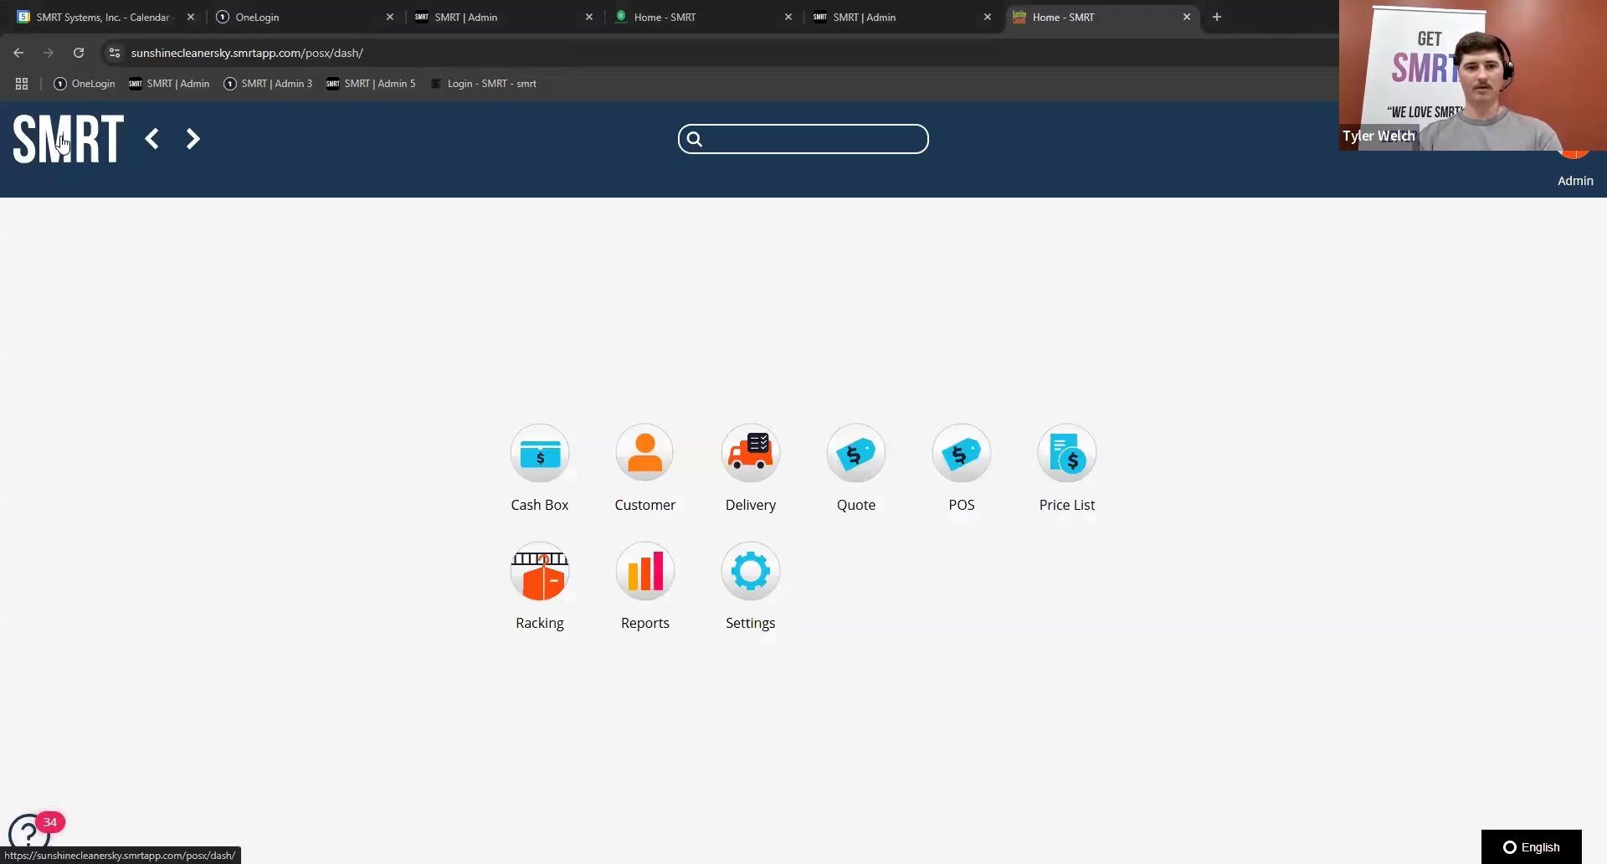
Step: Open the Ticket Splitting Configuration within the Assembly settings
click(761, 599)
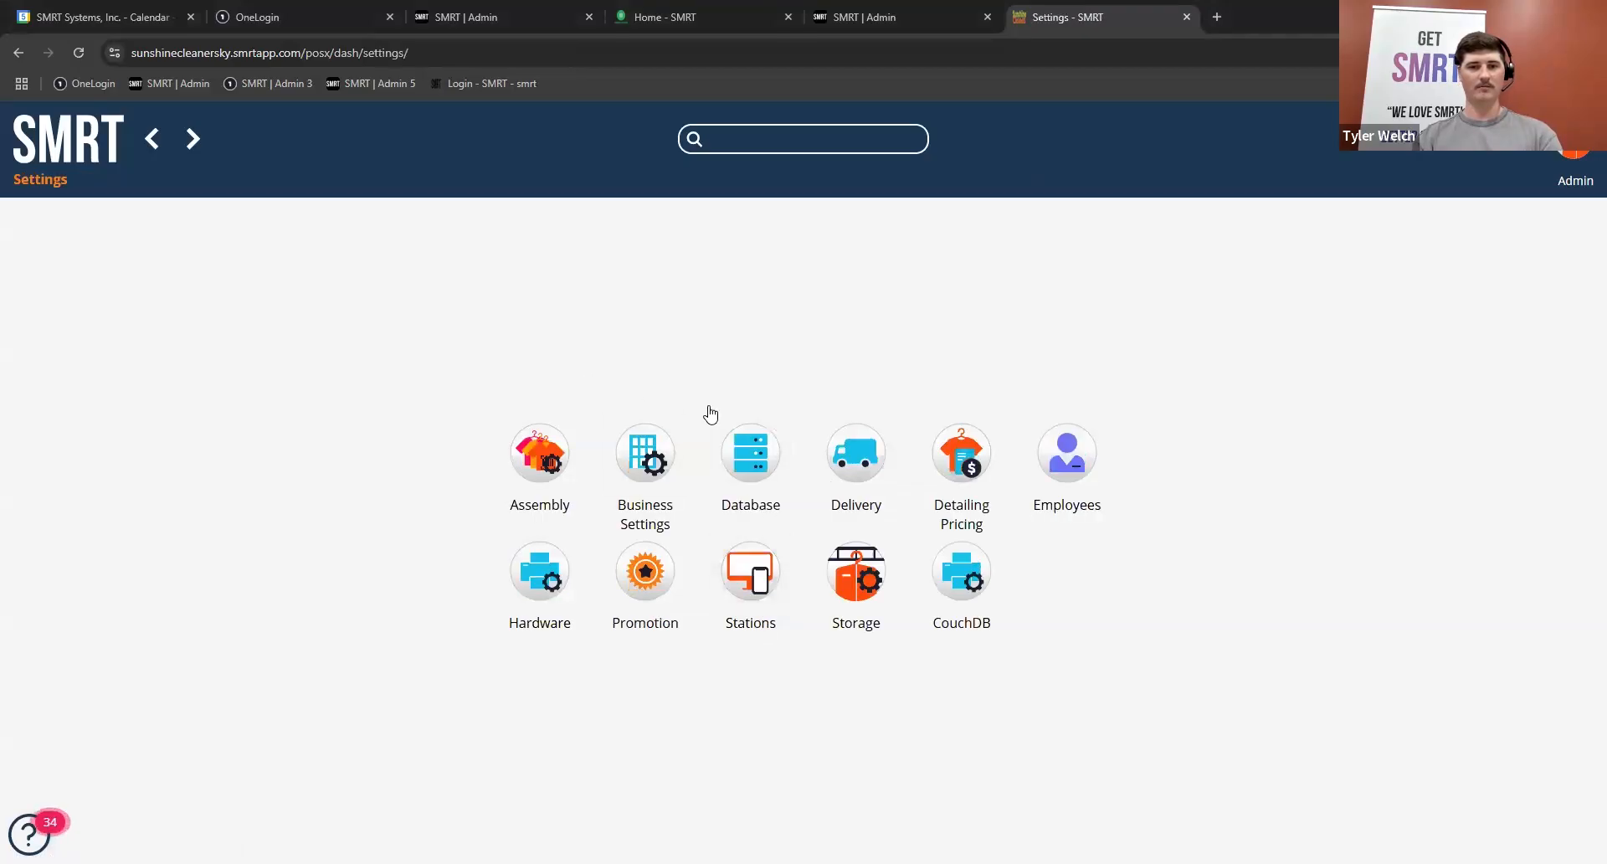
click(541, 452)
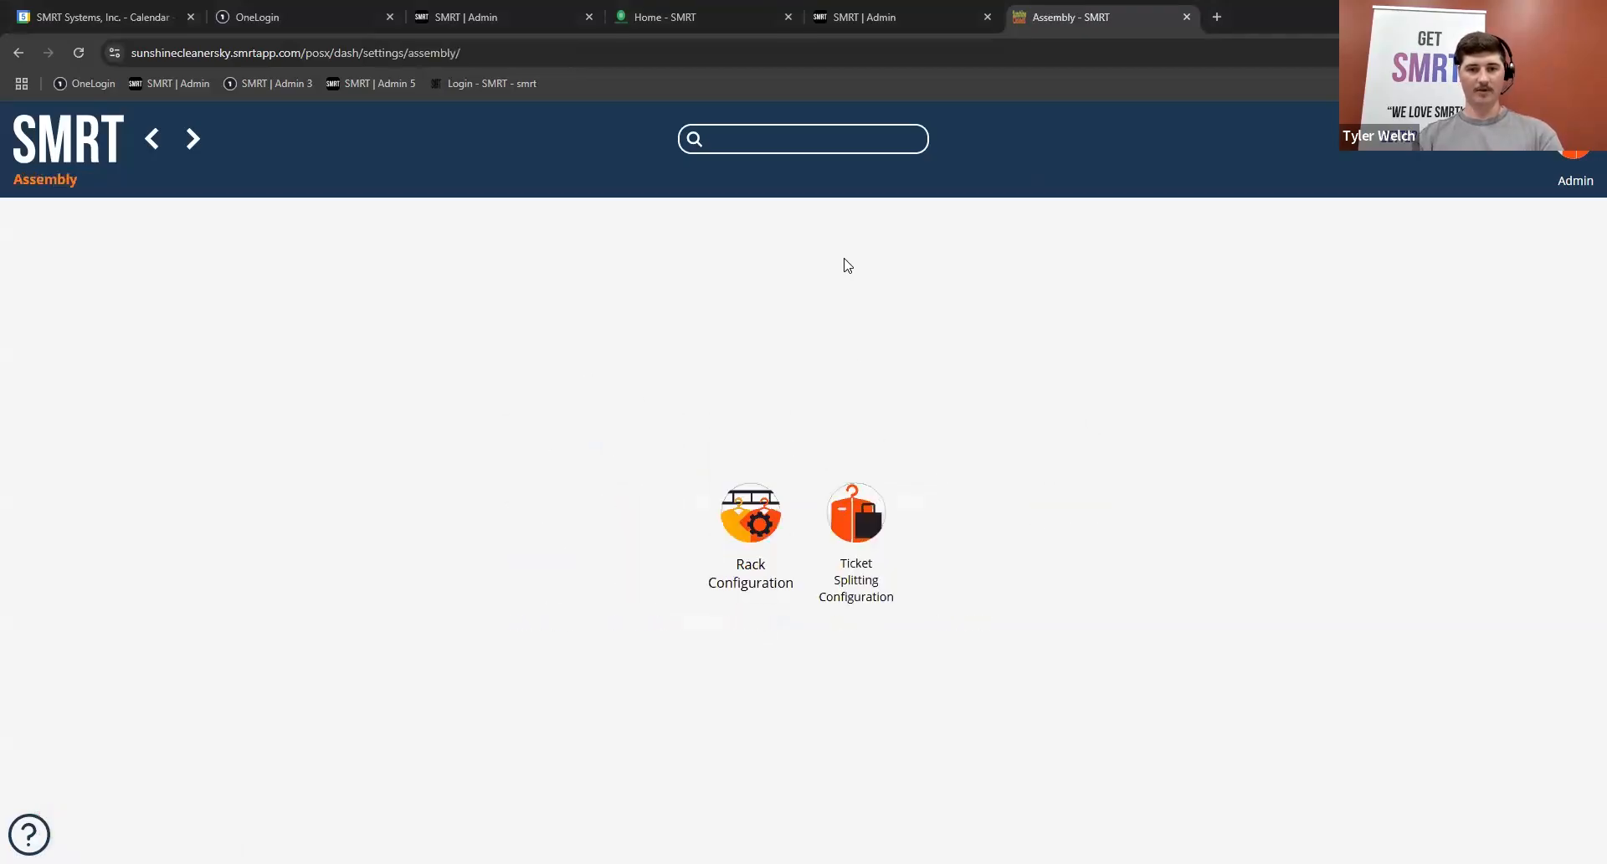
click(855, 515)
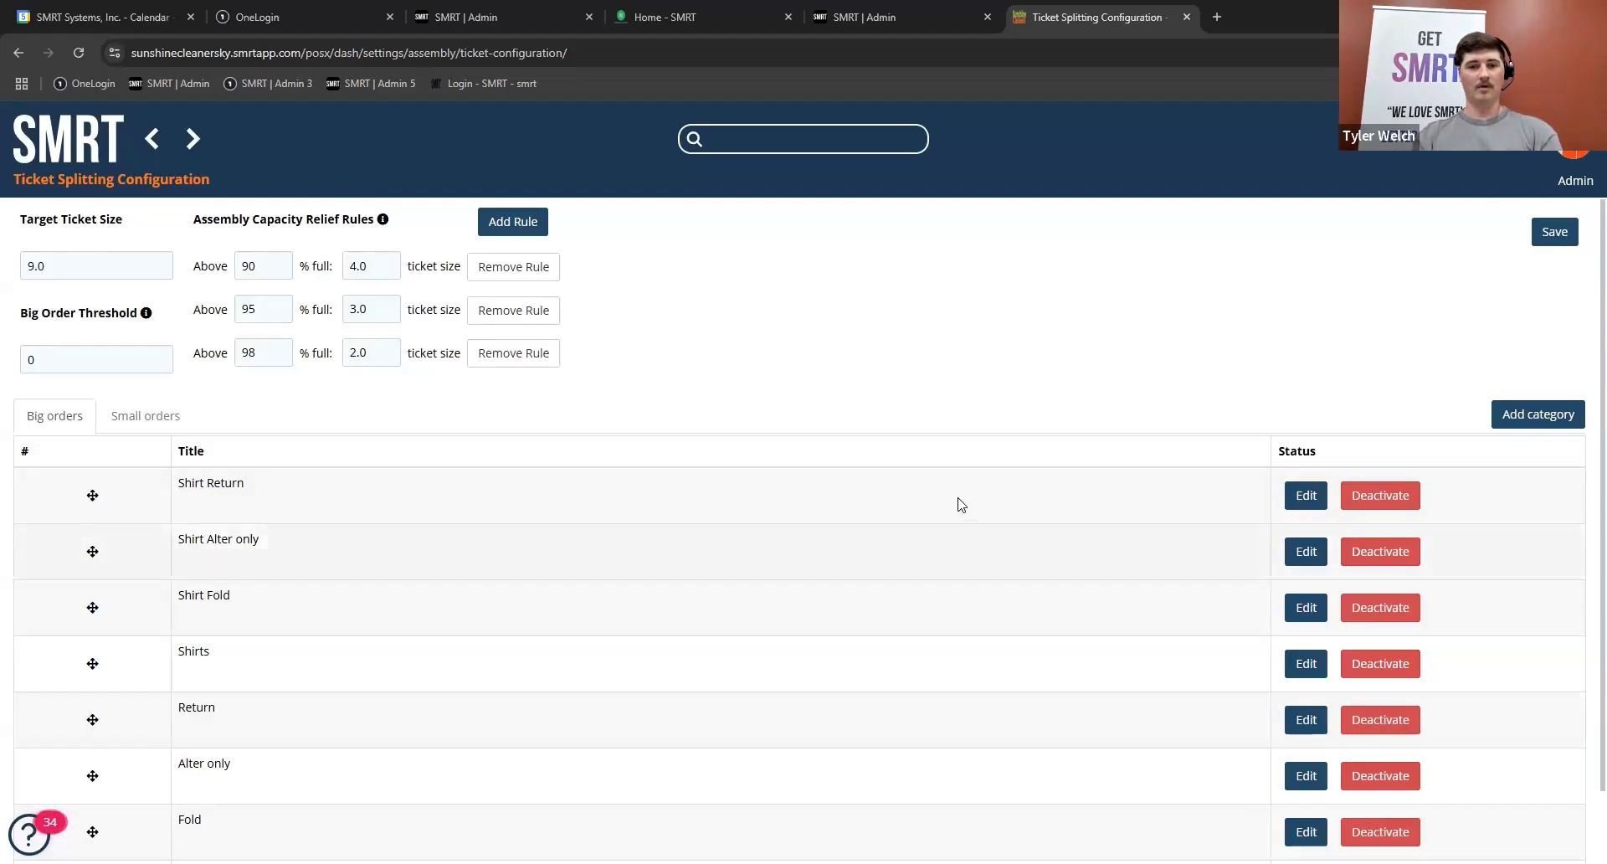
Step: Review the item types, flags and split options of the Shirt Alter only and Shirt Return big-order categories, leaving both unsaved
click(1306, 552)
scroll(1003, 542, down, 3)
scroll(1002, 542, up, 3)
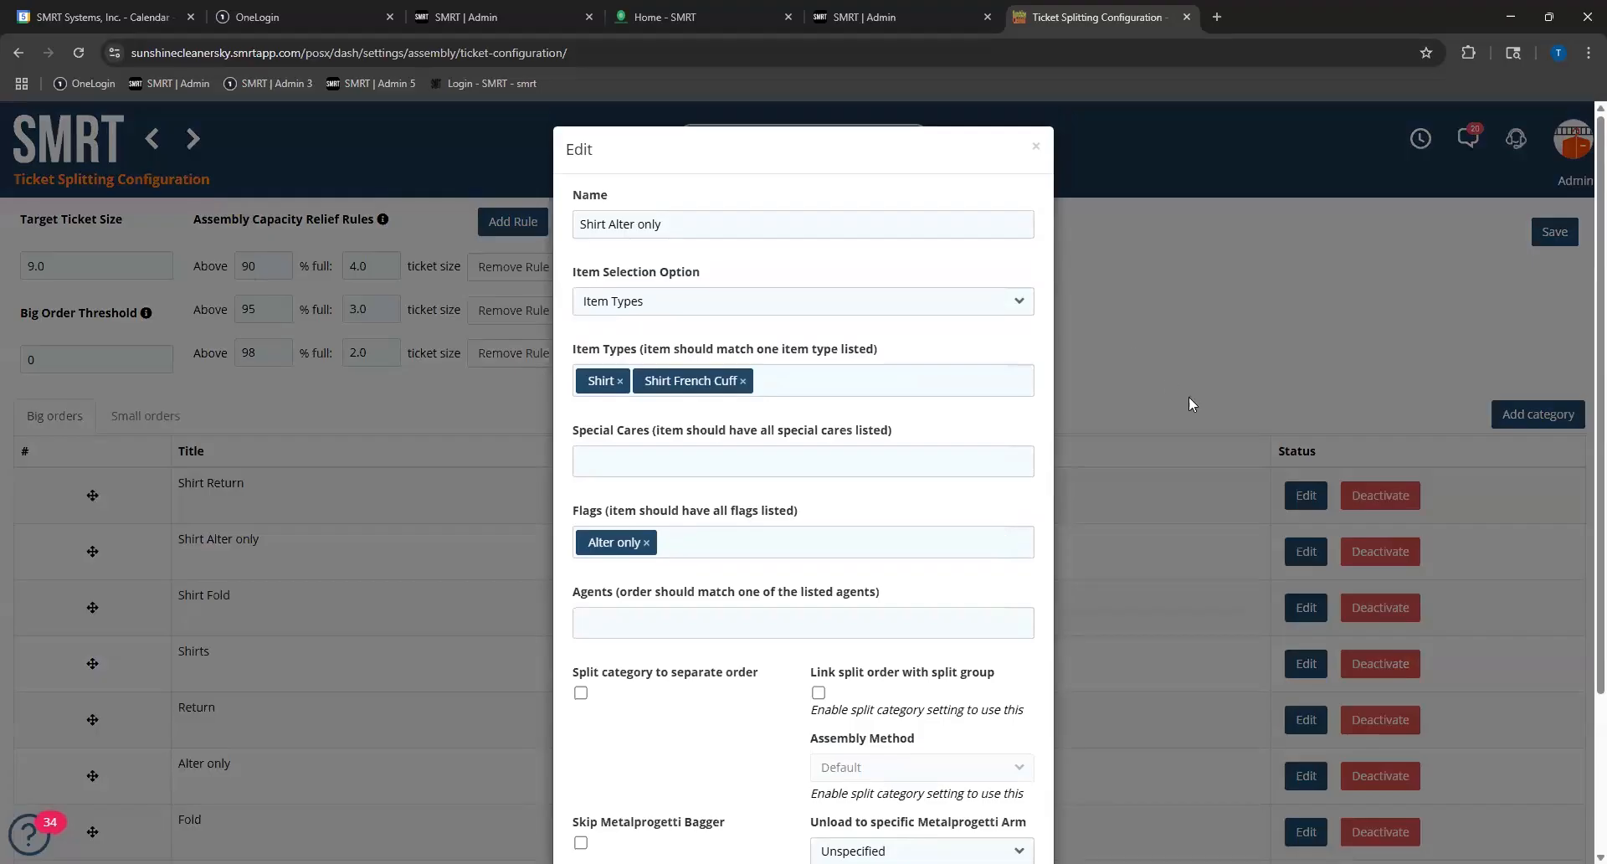
click(1189, 397)
click(1303, 497)
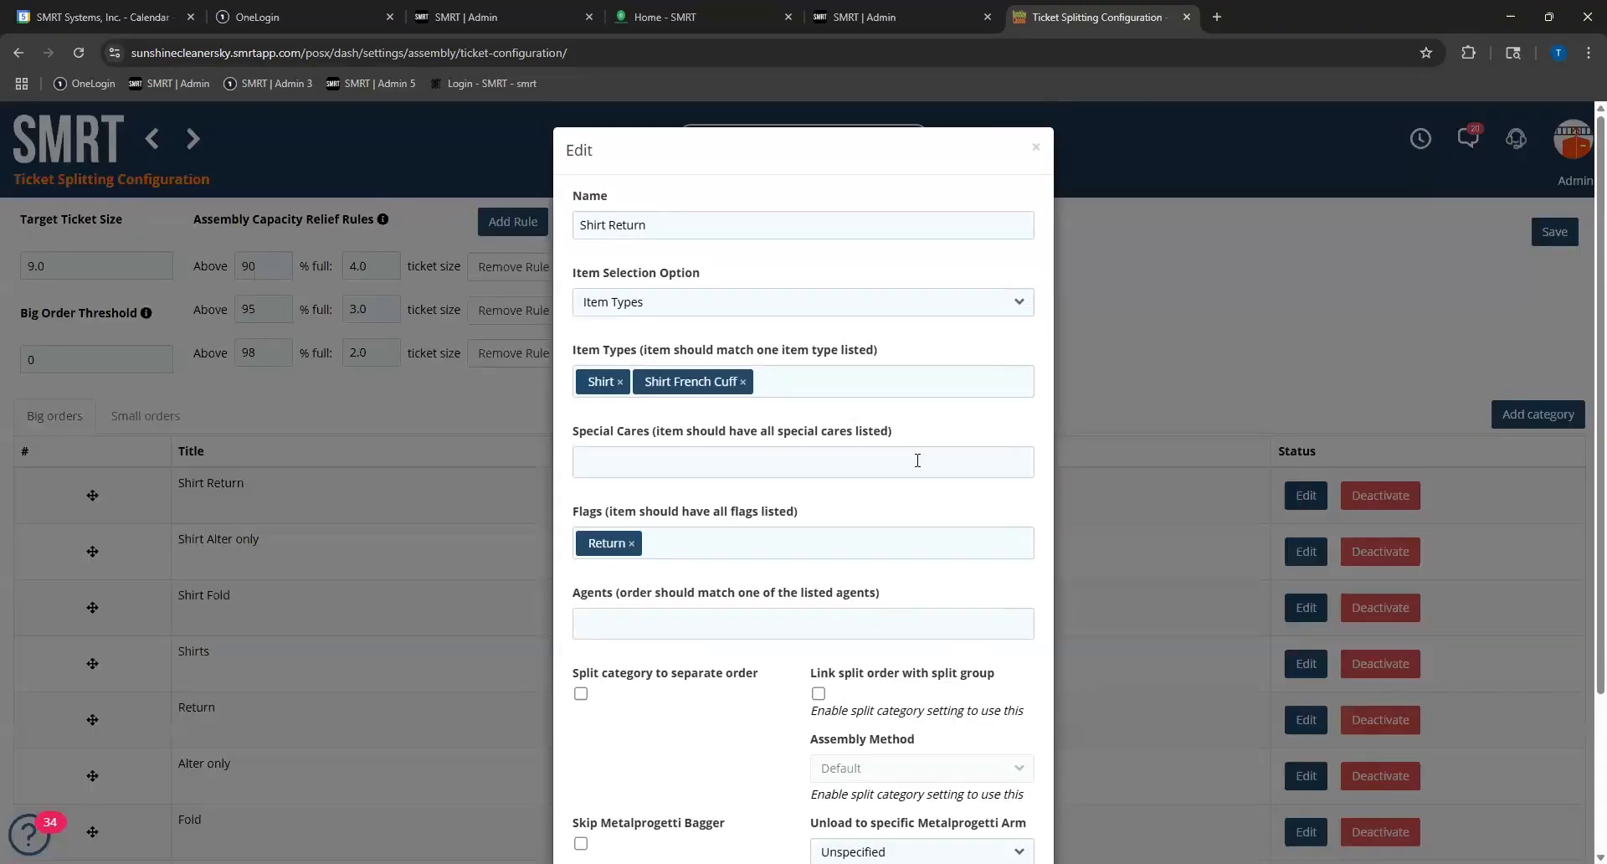
scroll(918, 459, down, 3)
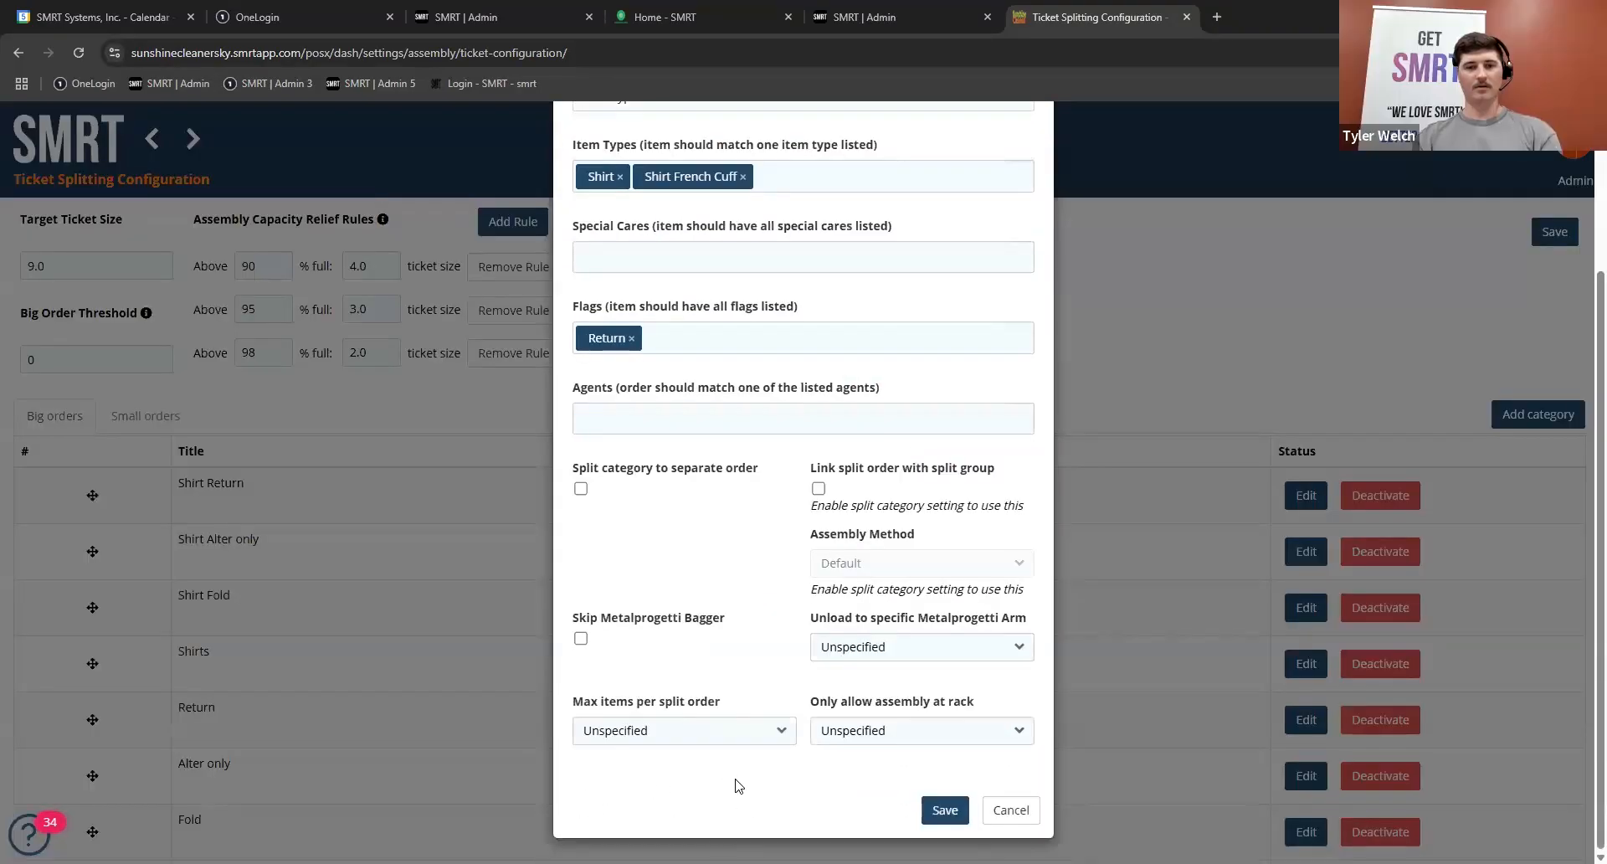
click(1125, 286)
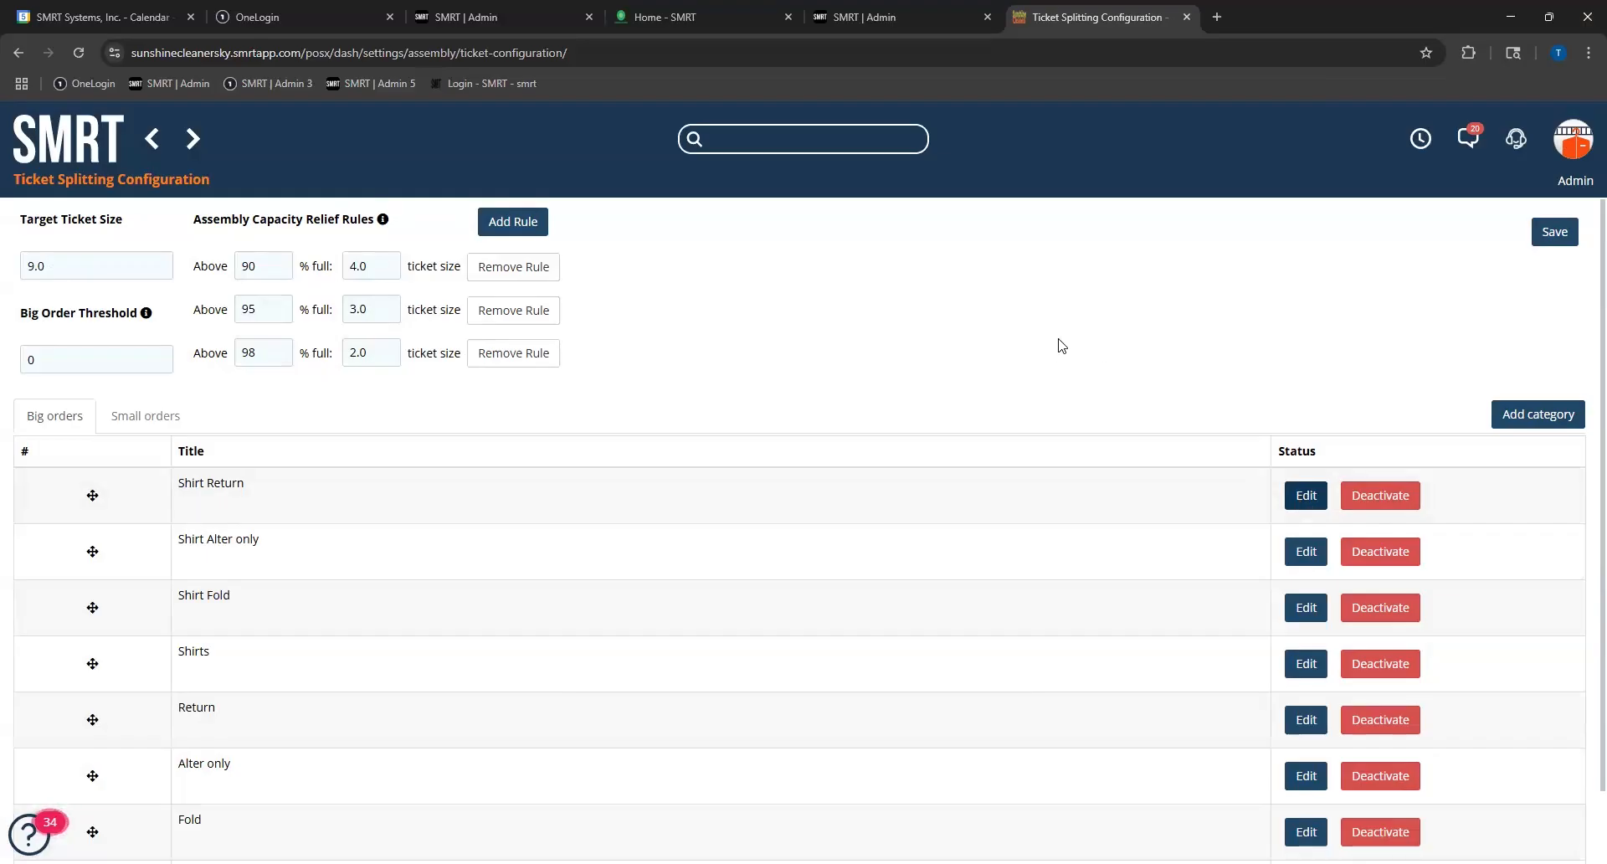
Step: Examine the Shirt Fold category's rules and the available choices for max items per split order, then cancel the edit
scroll(717, 763, down, 1)
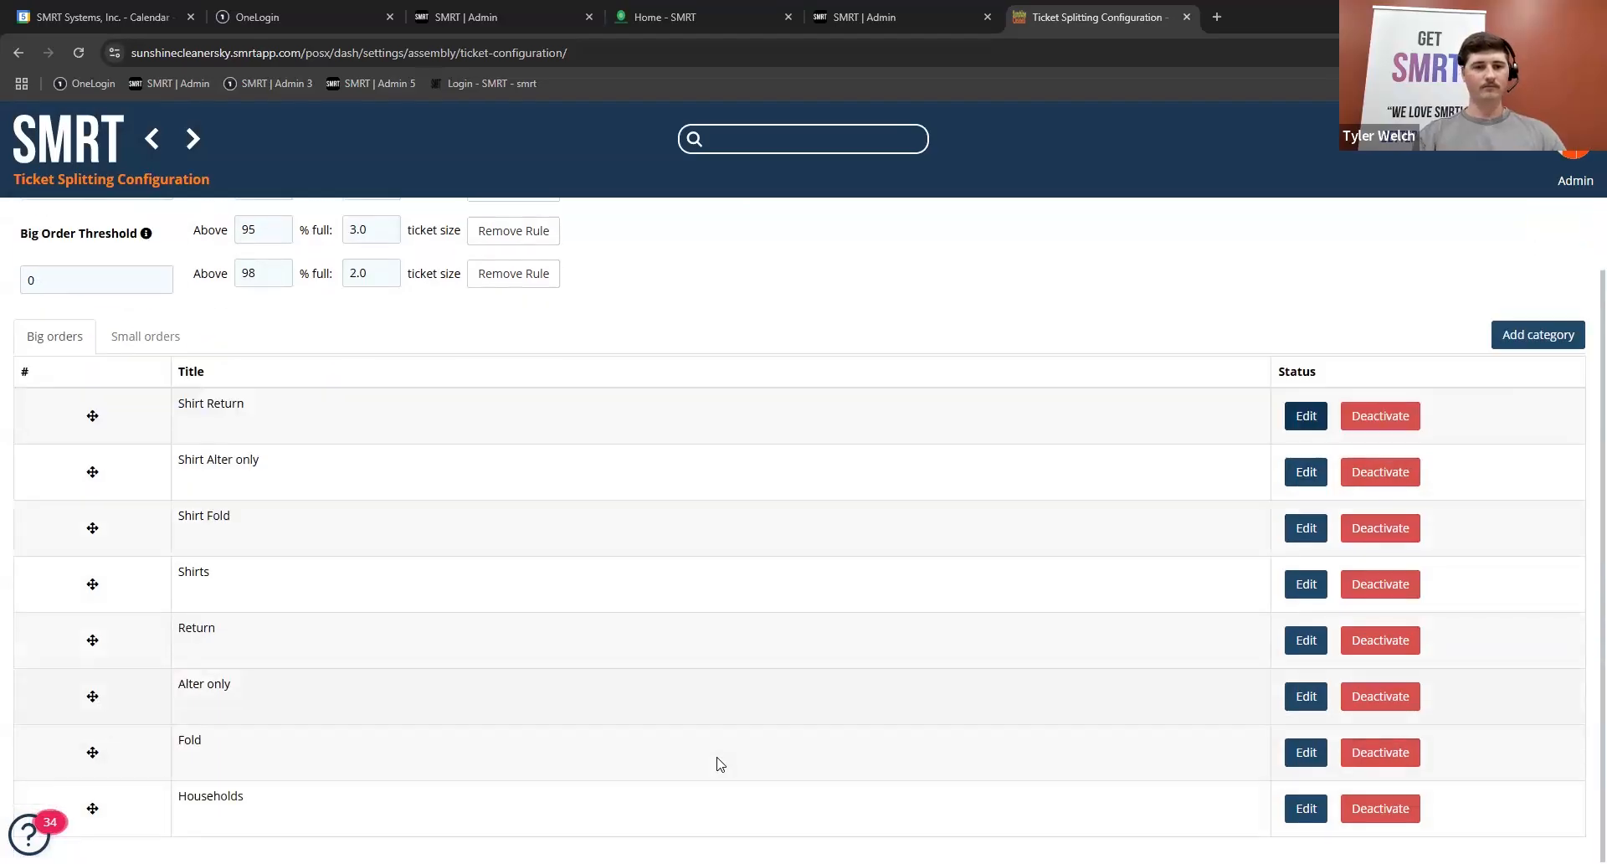
click(1304, 528)
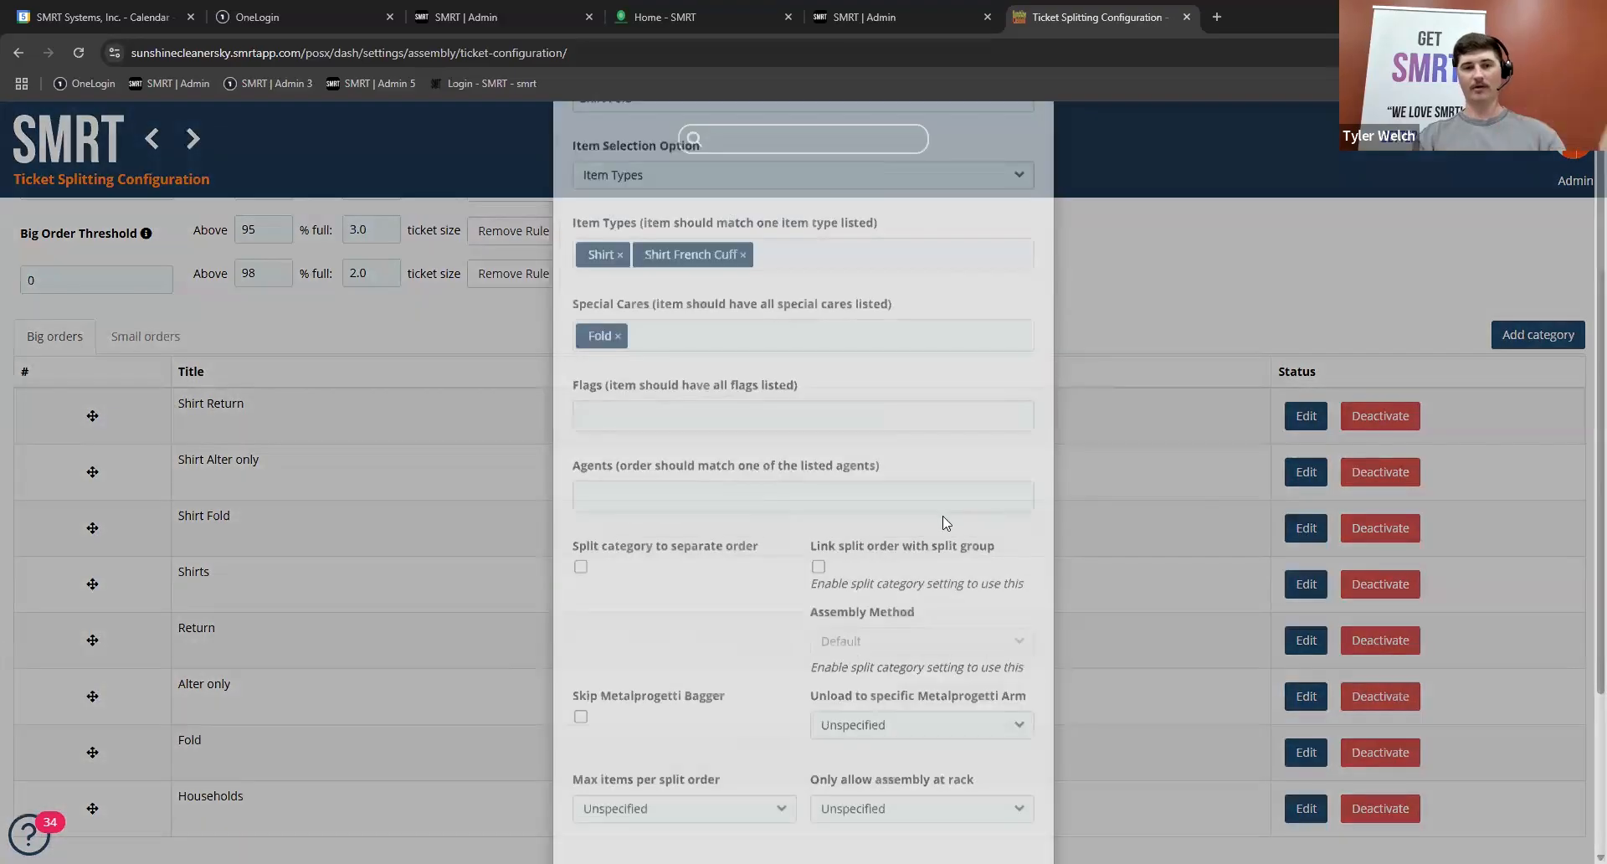
scroll(797, 536, down, 3)
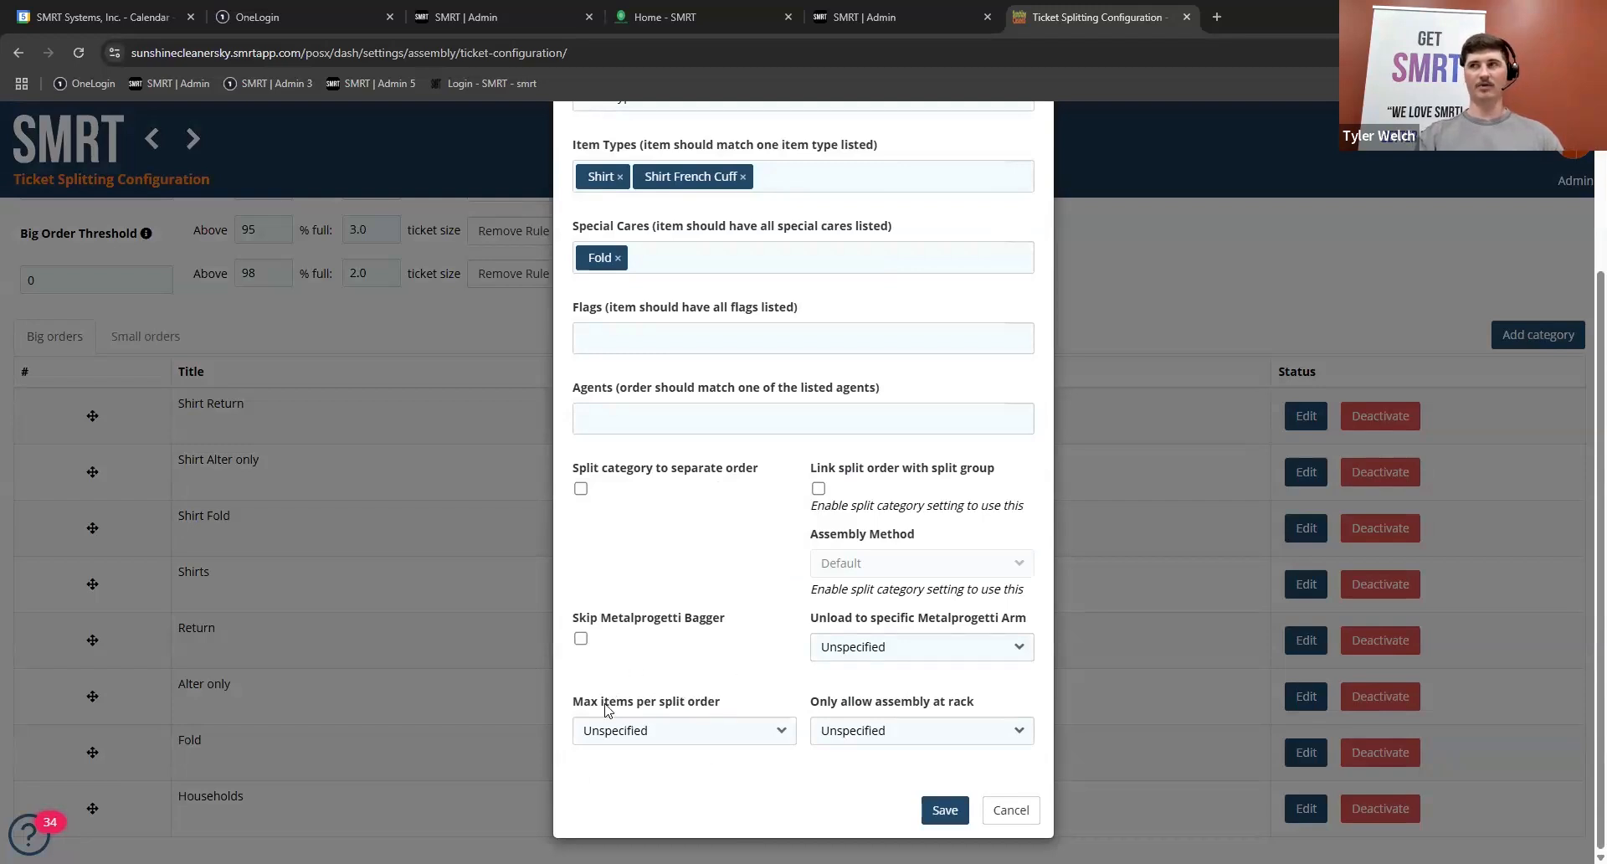
click(770, 730)
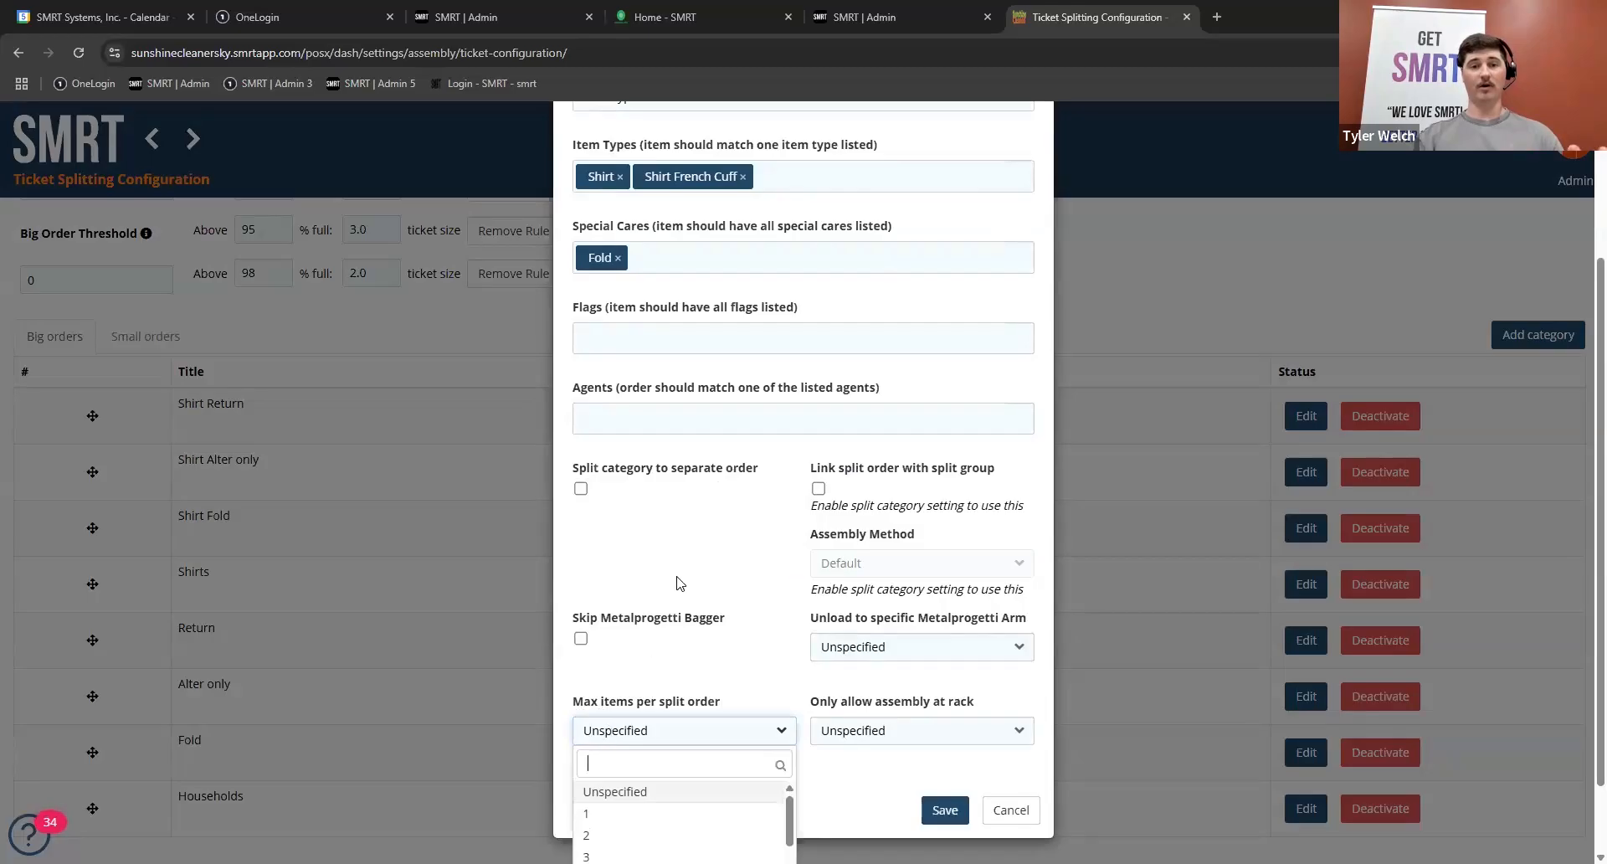
click(687, 521)
scroll(686, 520, up, 3)
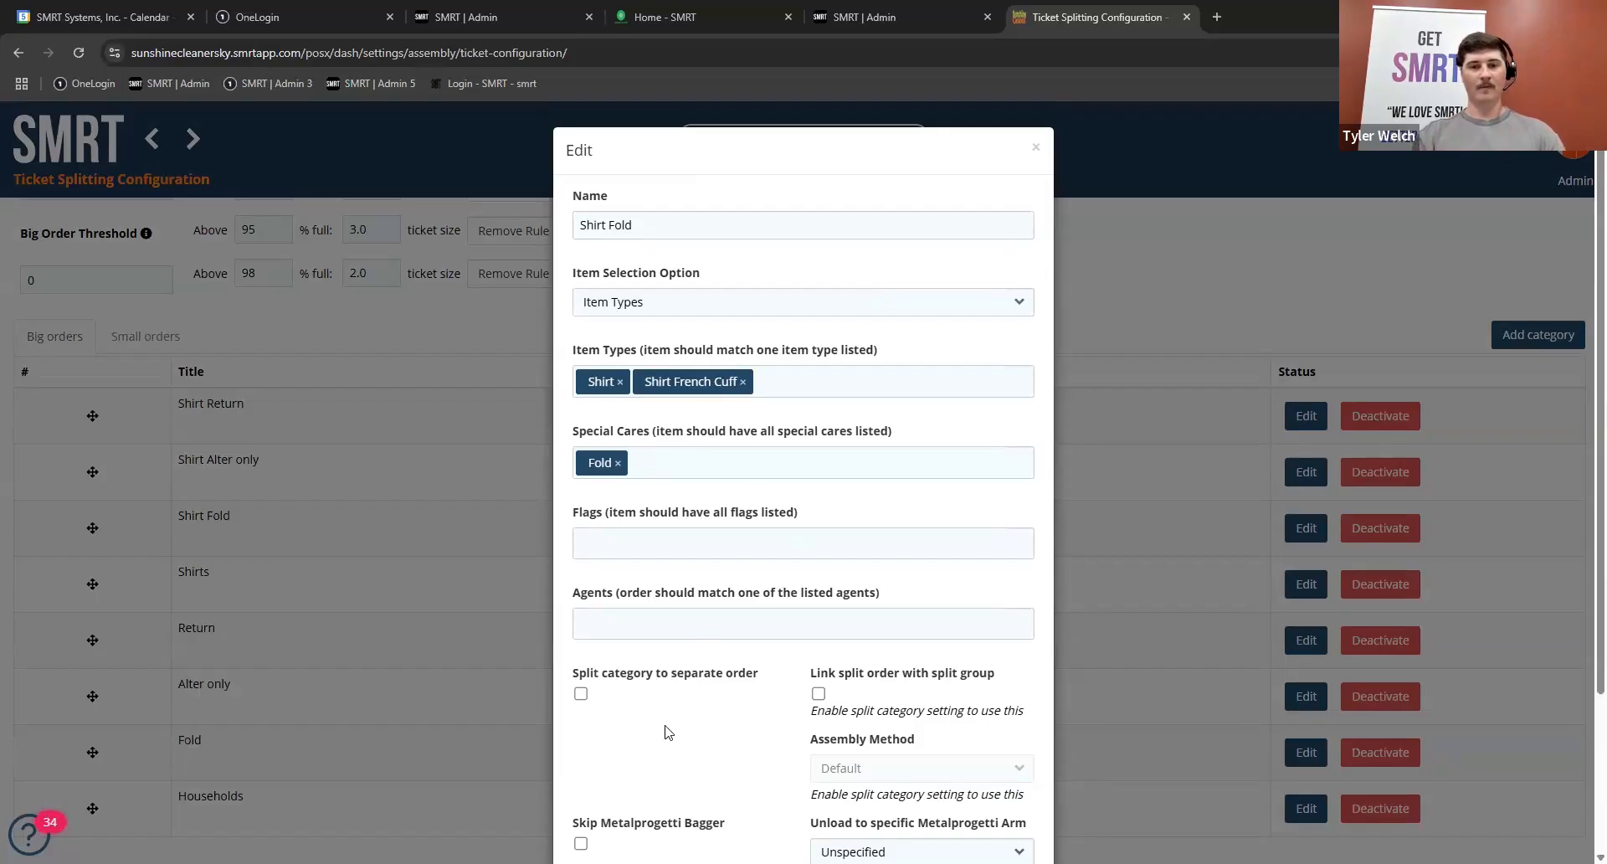
scroll(667, 727, down, 3)
click(735, 730)
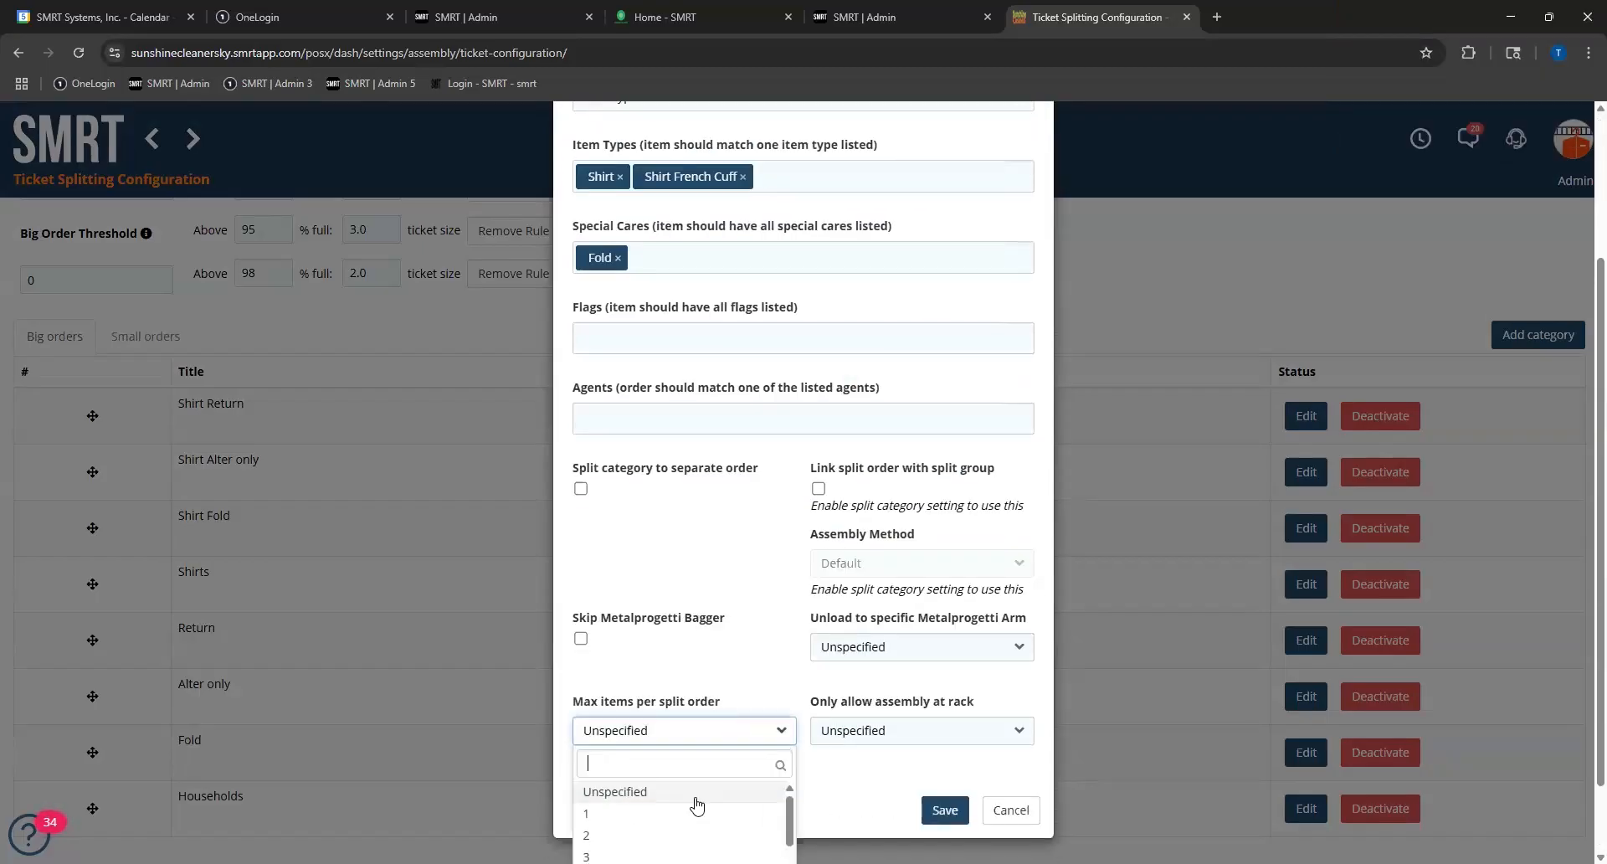
scroll(708, 811, down, 3)
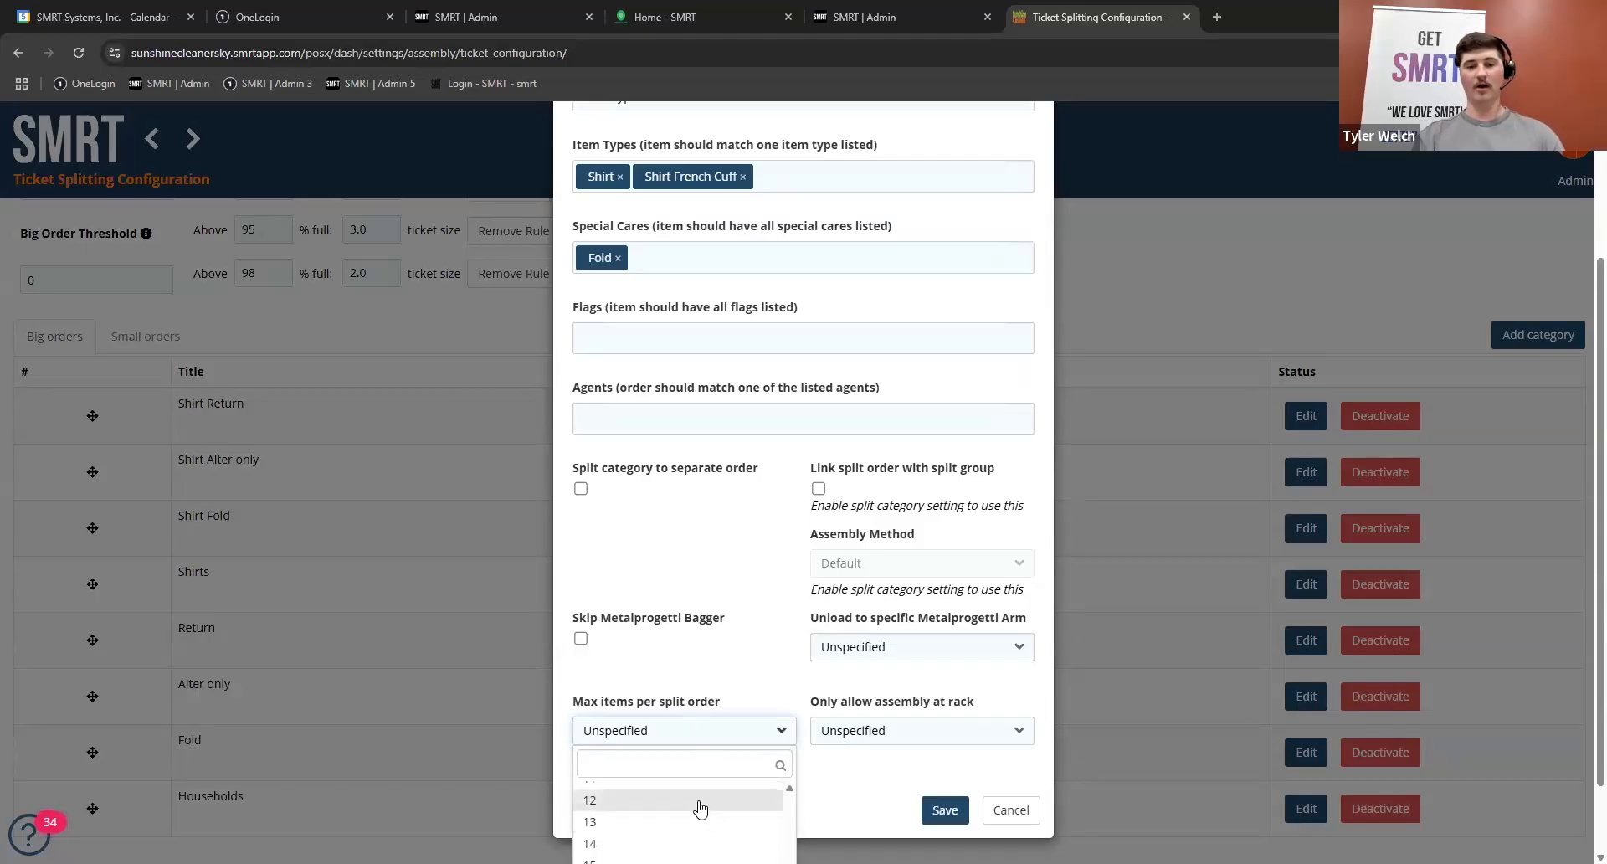
click(713, 561)
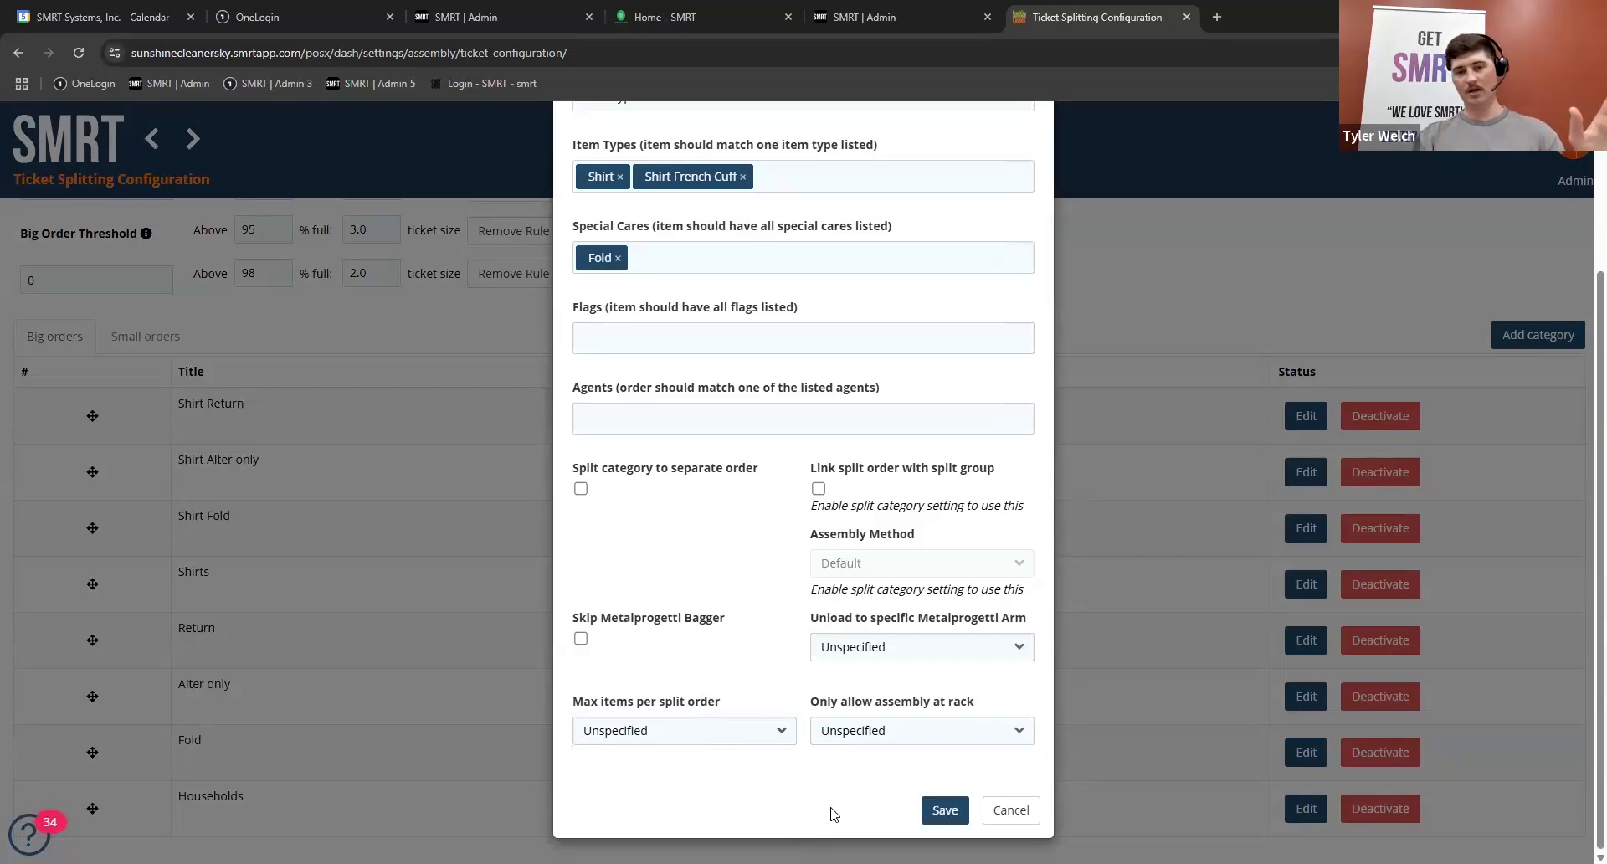
click(1008, 816)
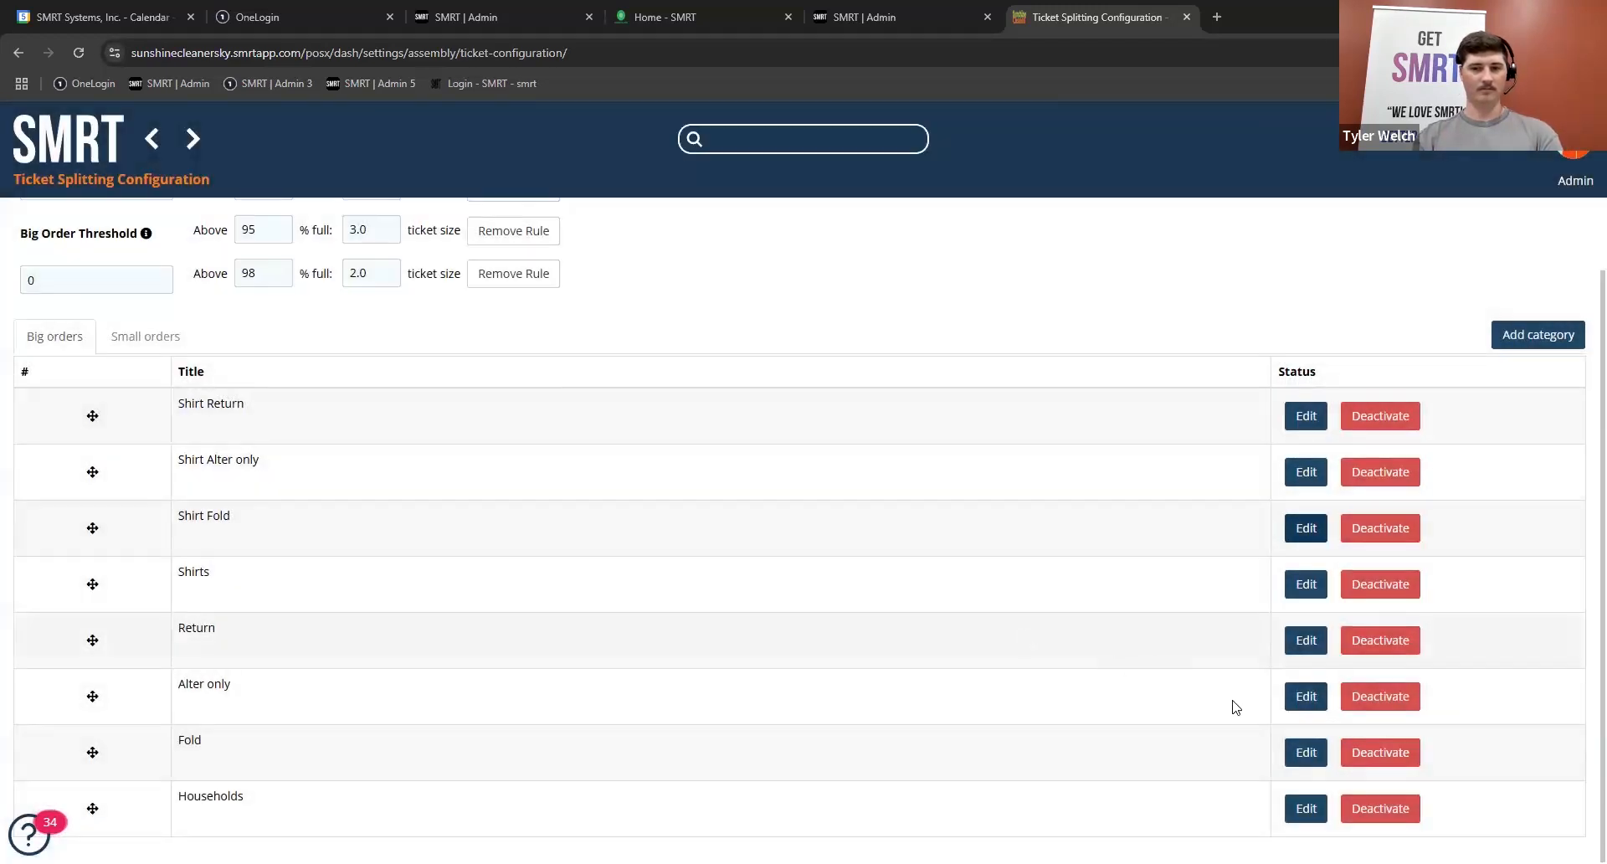
Step: Check the matching criteria of the Fold and Households categories and close each one without saving
click(1299, 753)
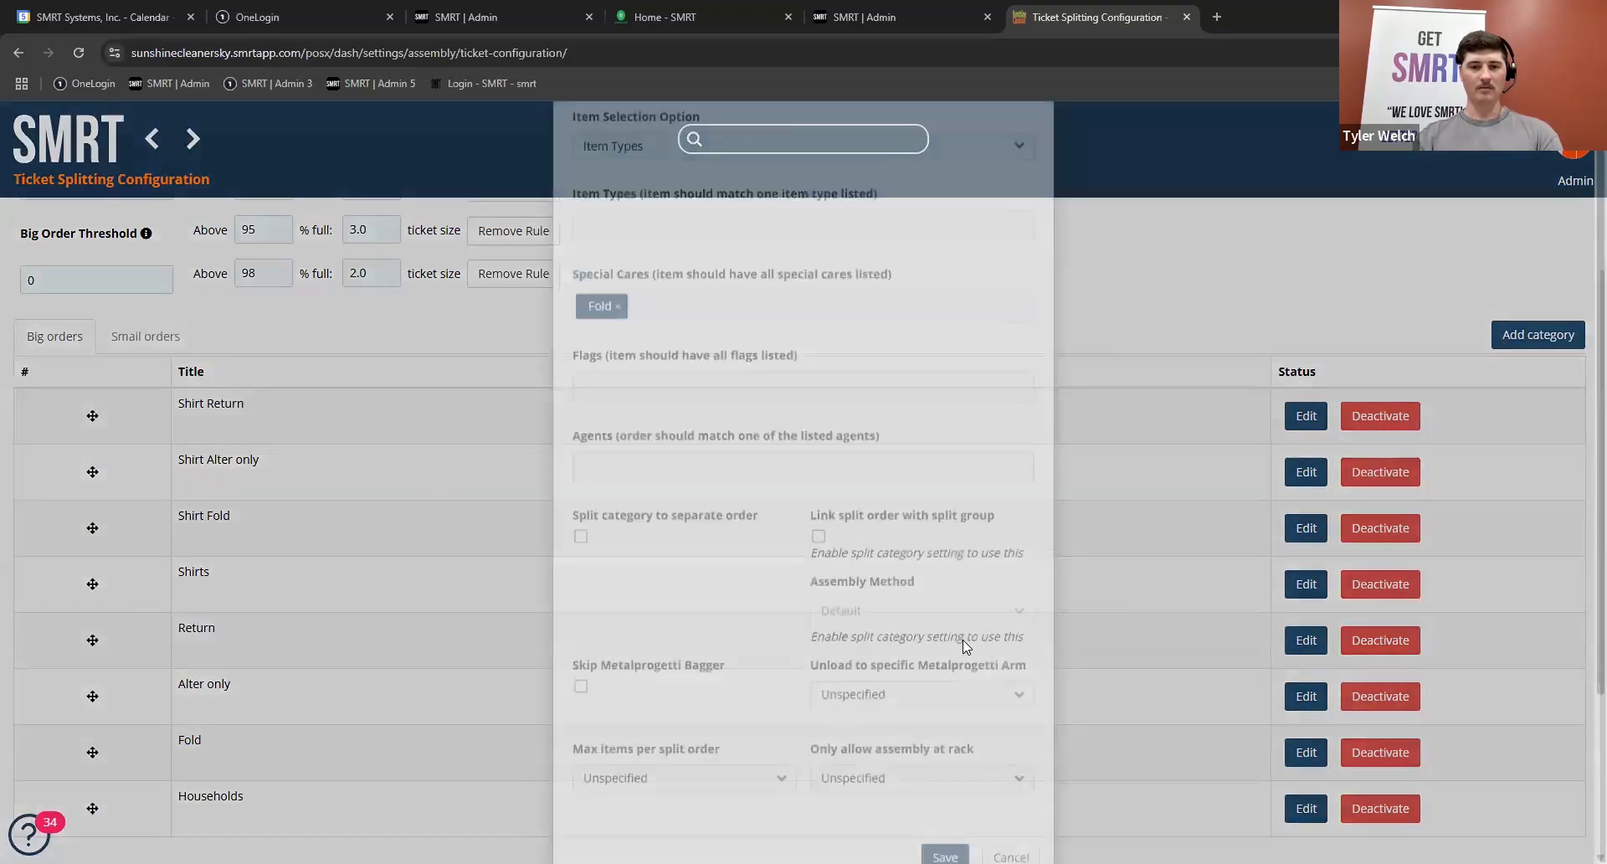
click(1165, 757)
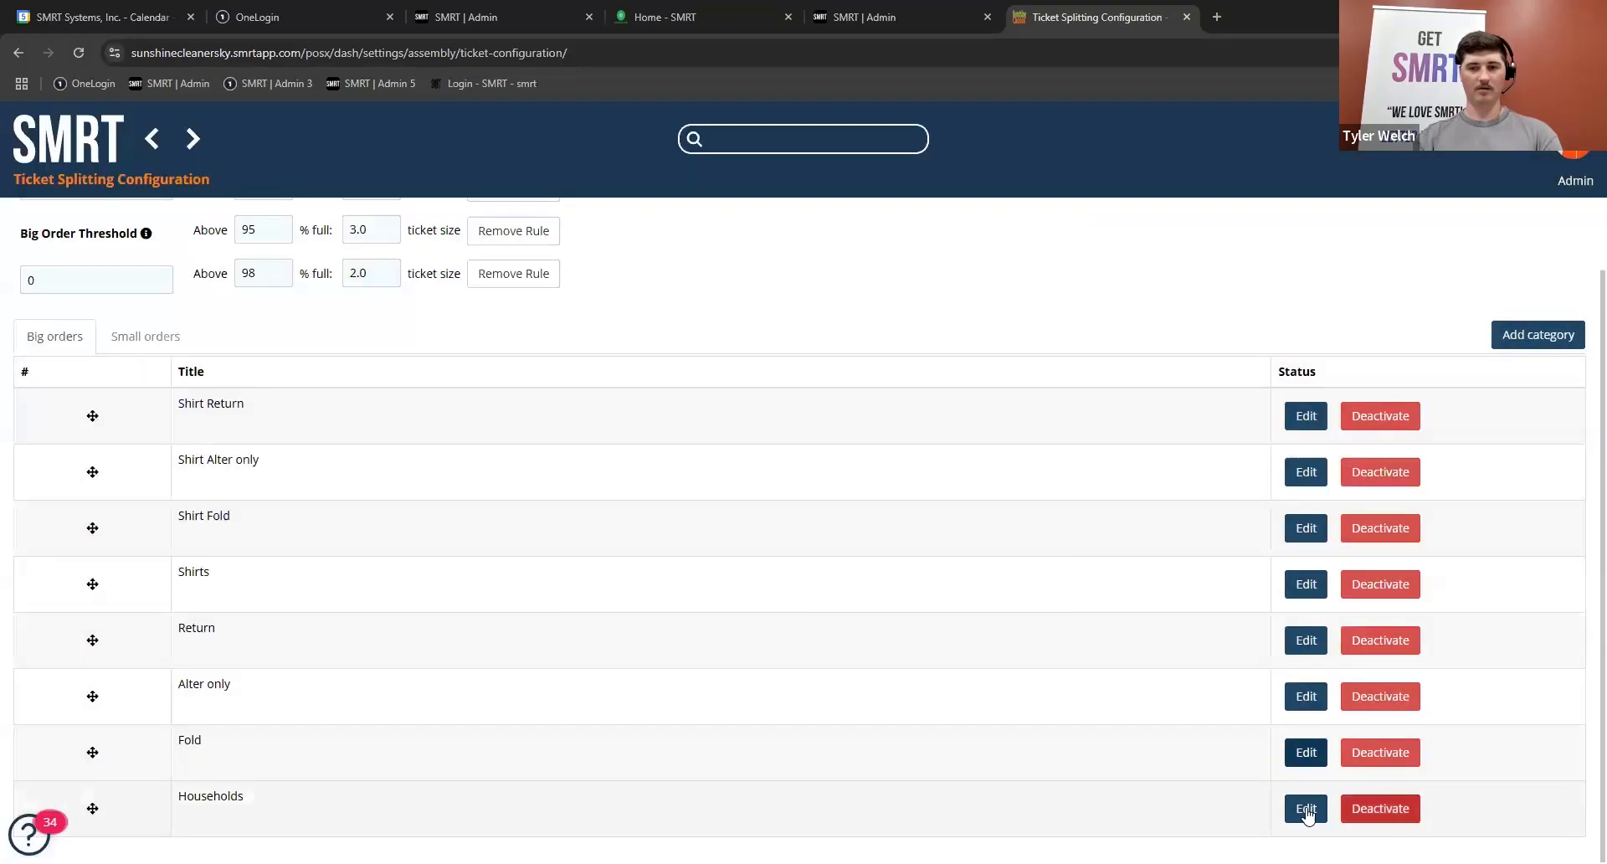
click(1304, 808)
scroll(888, 672, down, 1)
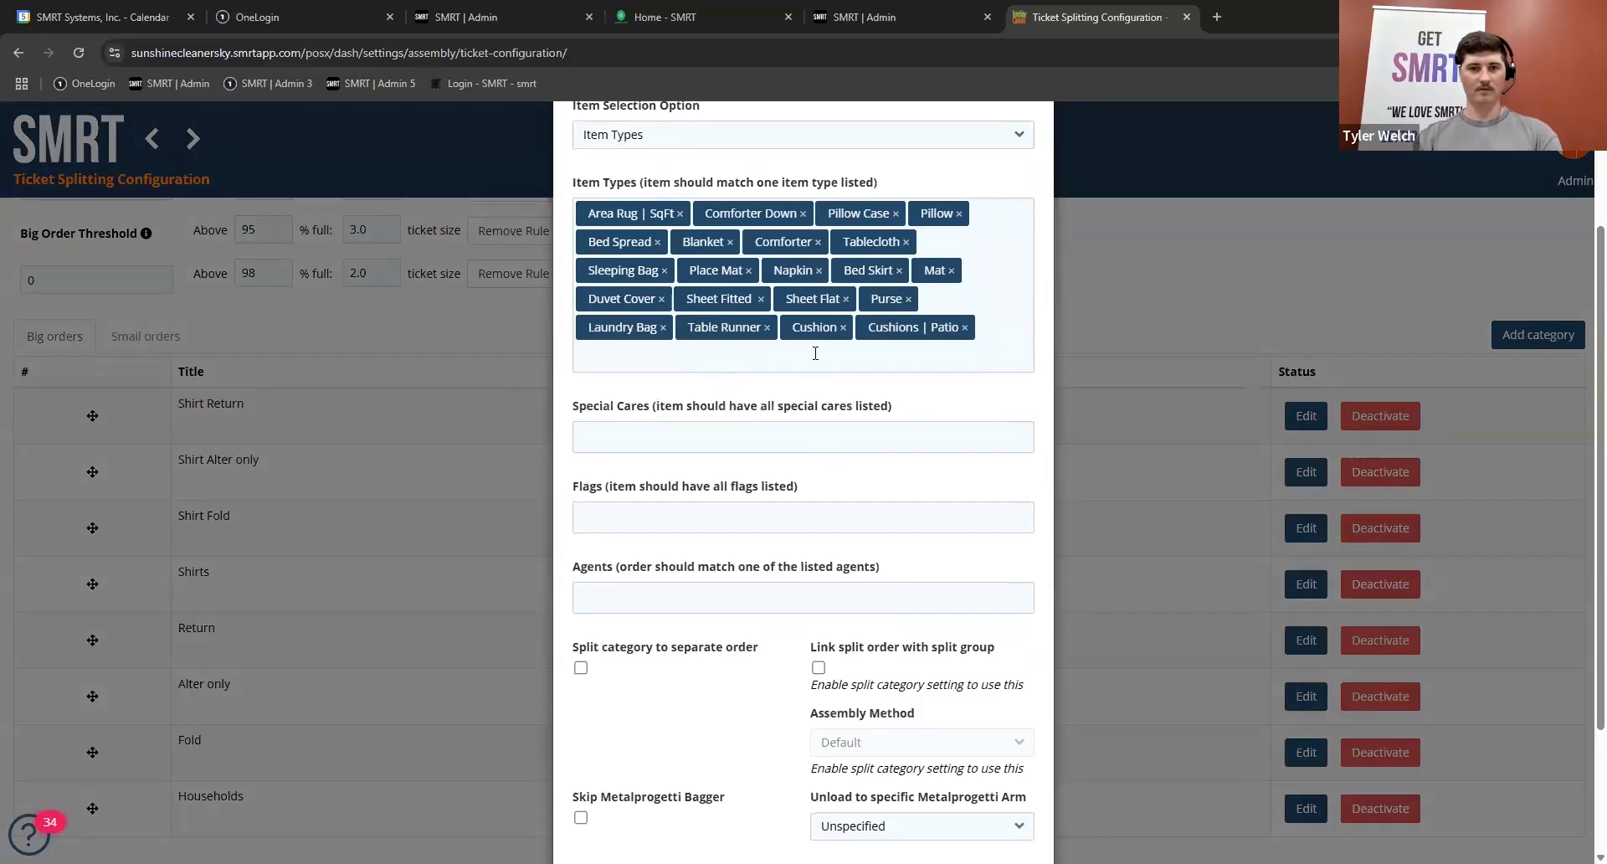
click(1155, 283)
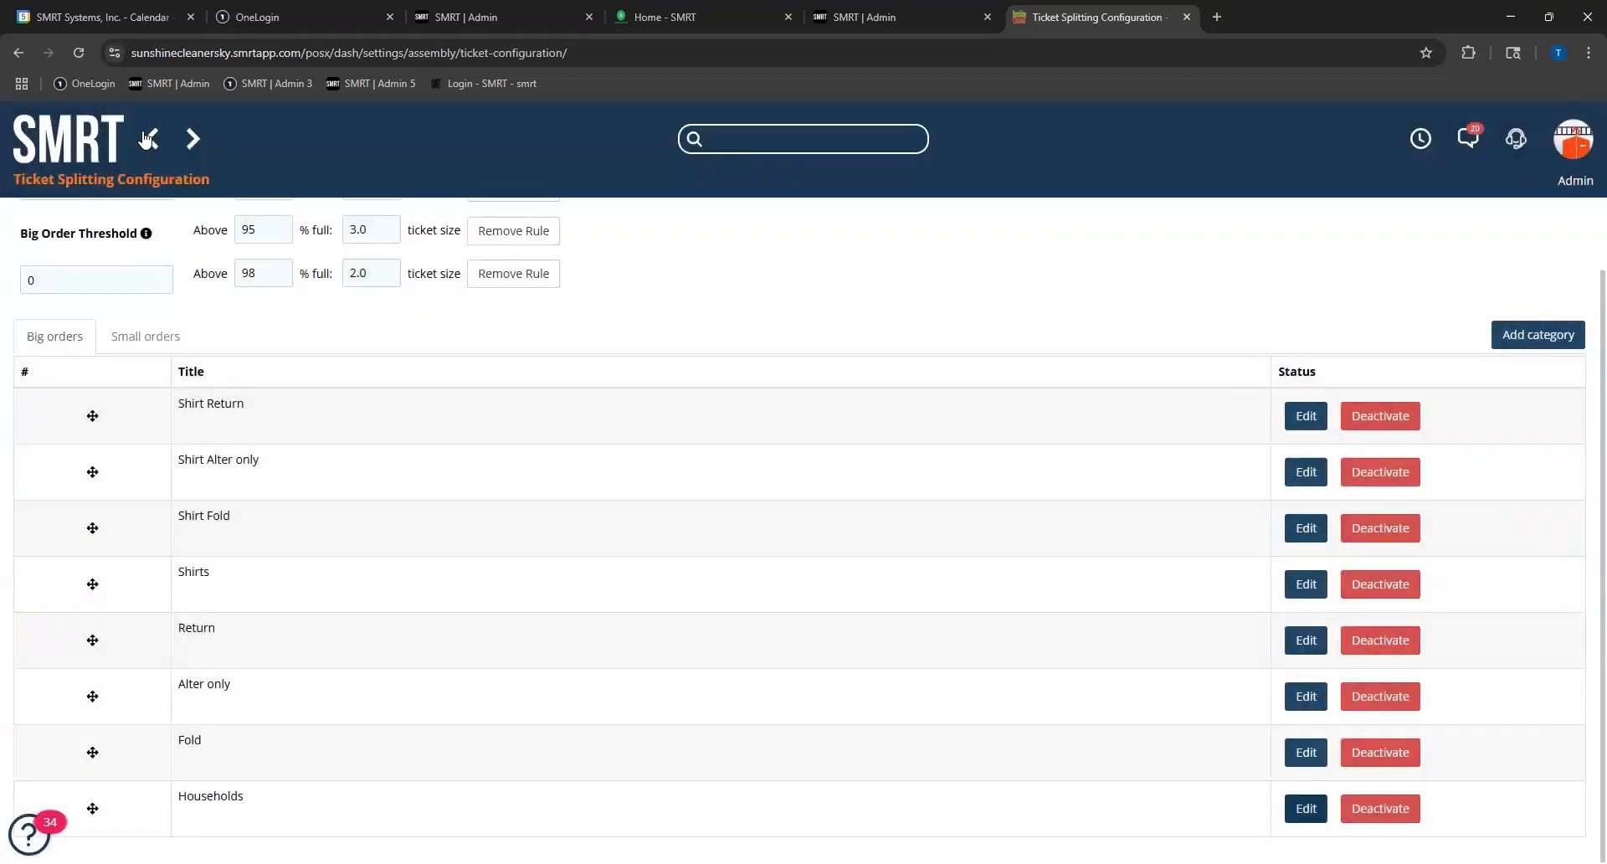
Step: Leave the ticket splitting page and open Price Lists within the Detailing Pricing settings
scroll(740, 279, up, 1)
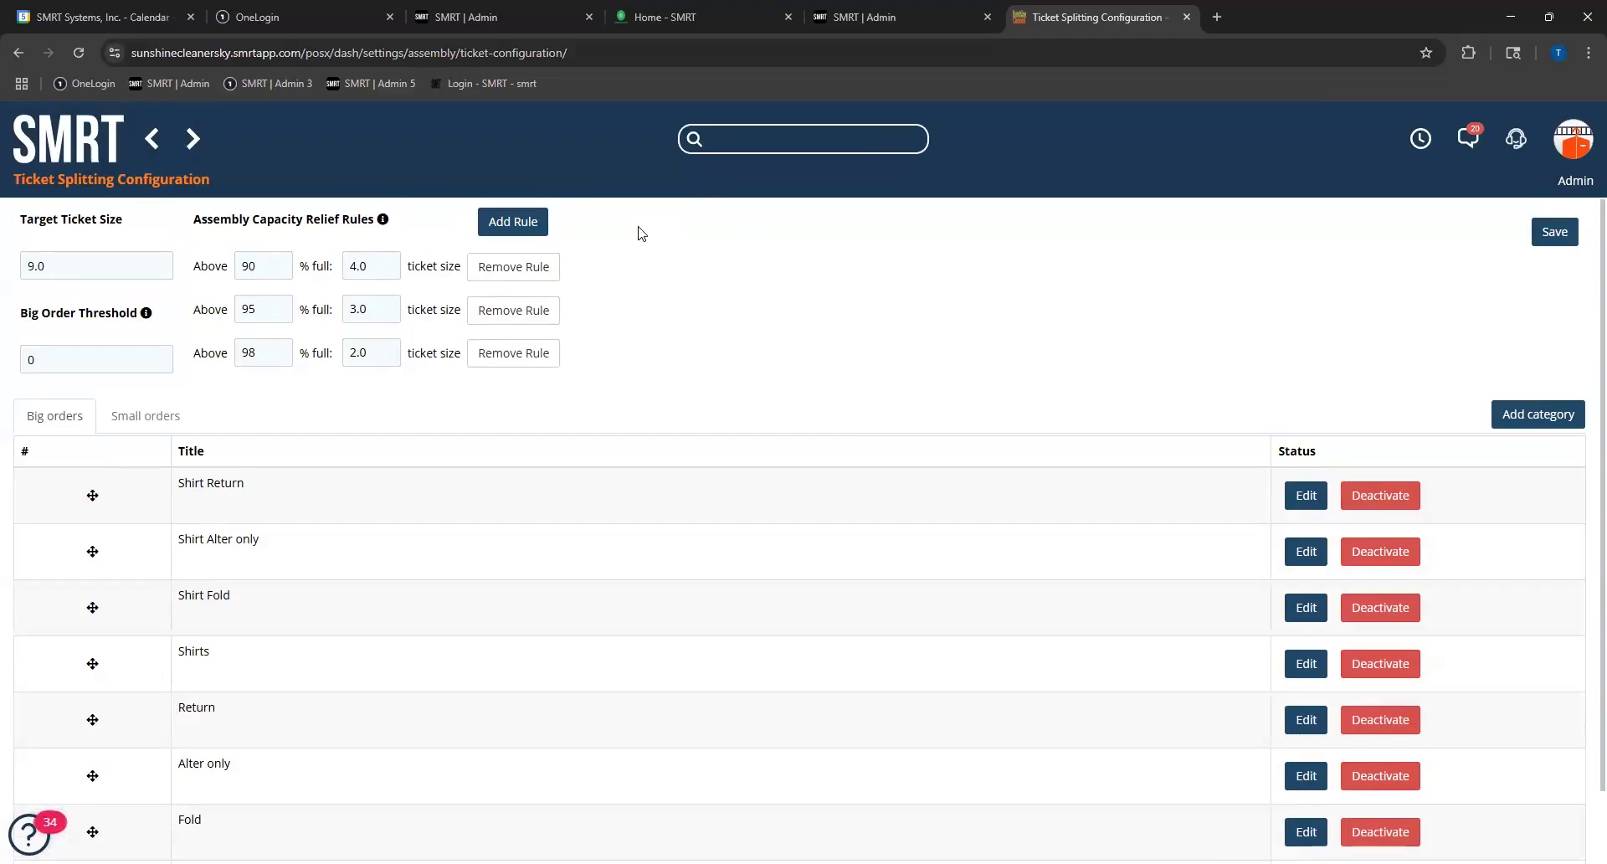
click(80, 149)
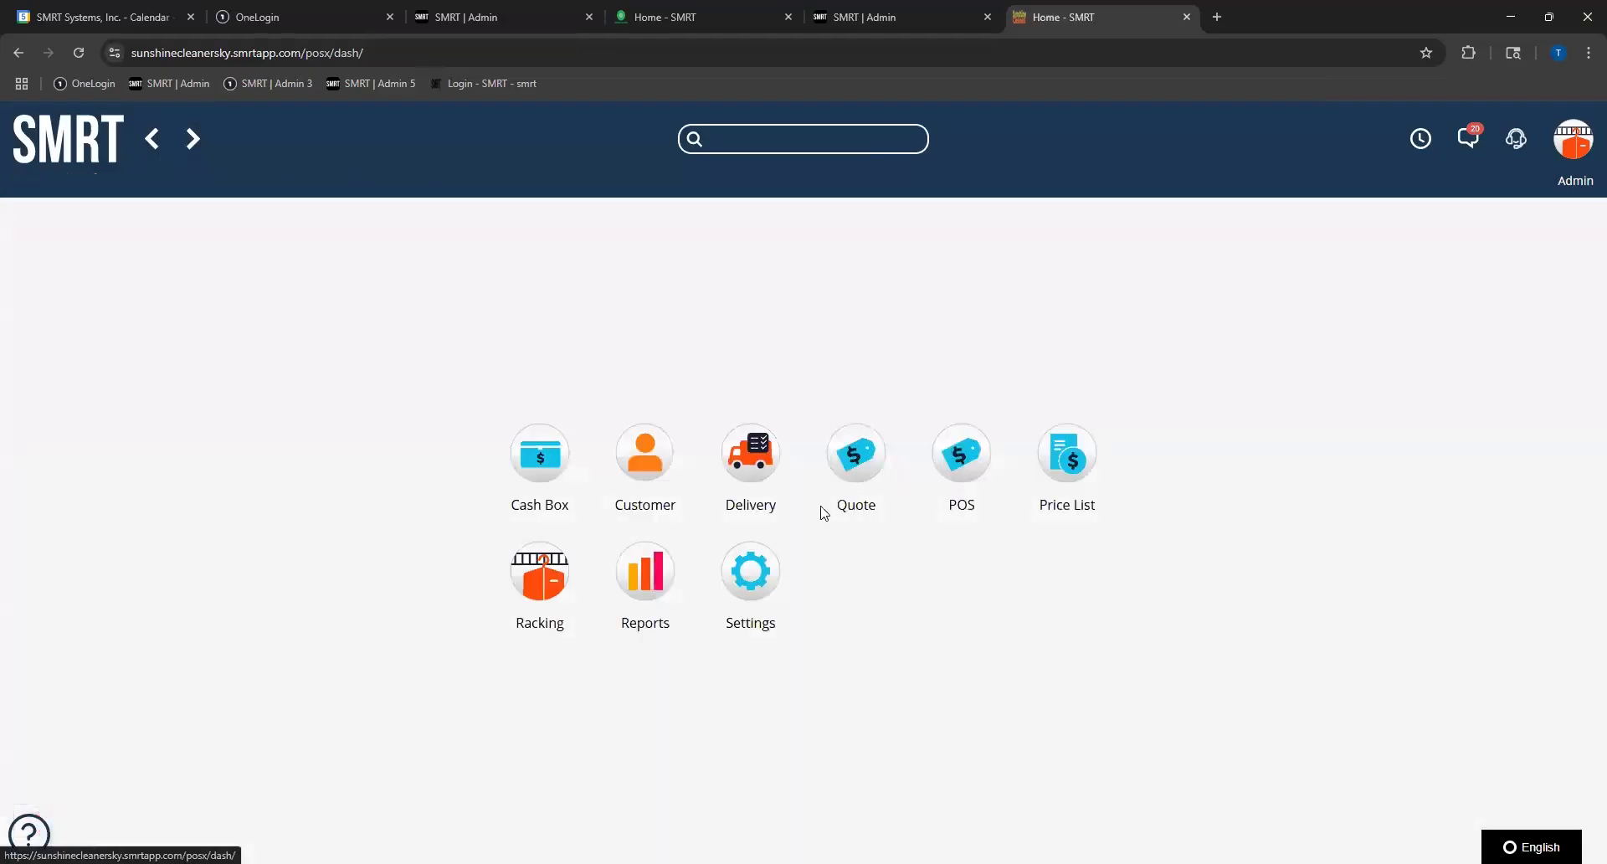
click(728, 592)
click(959, 456)
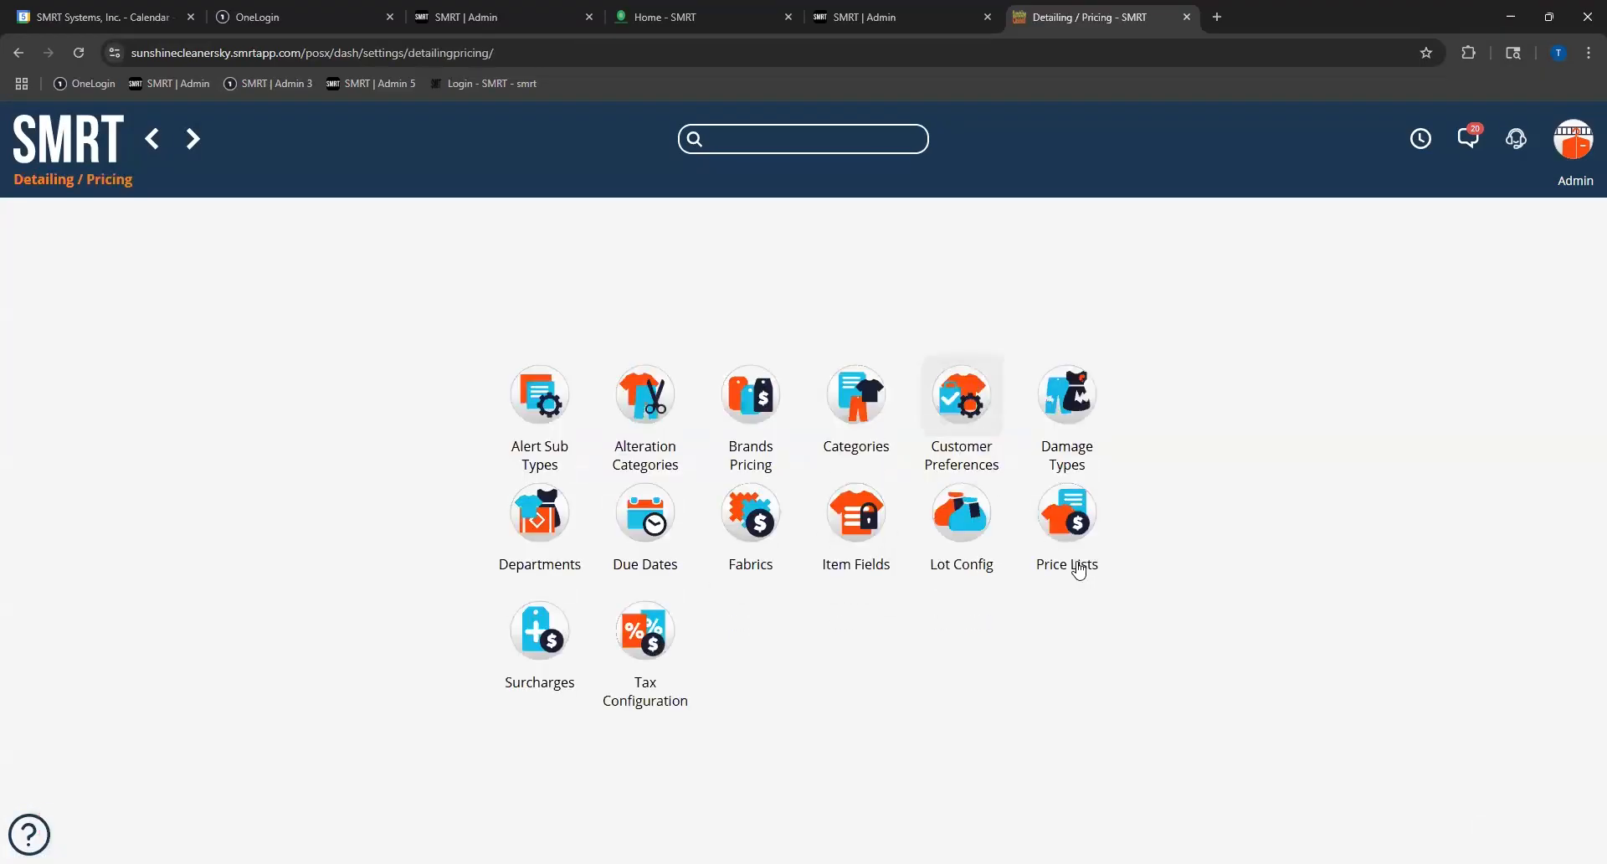
click(1067, 555)
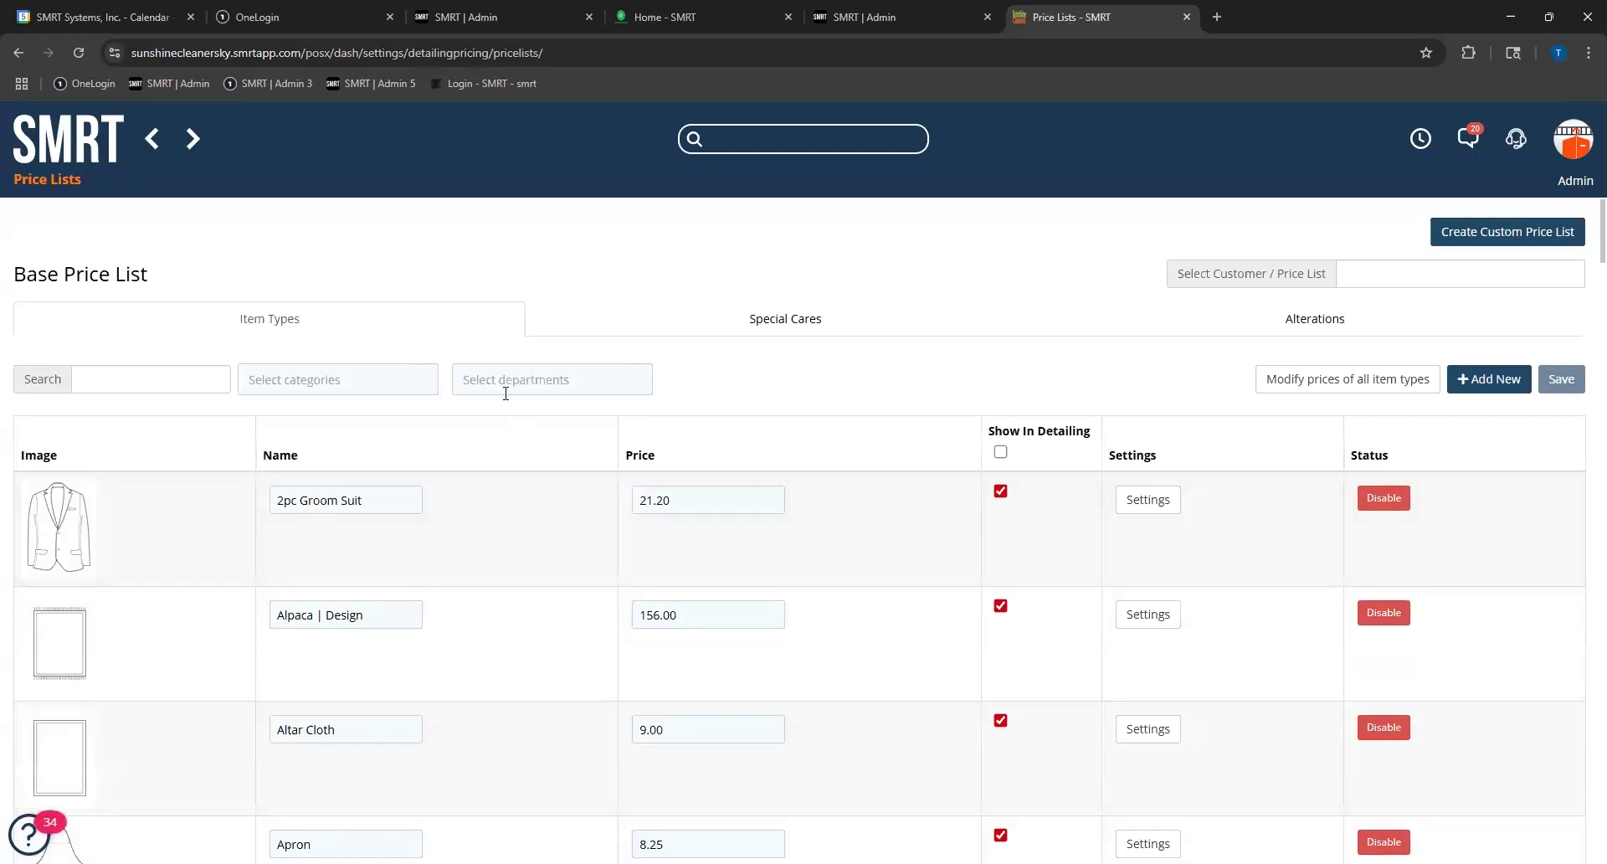
Step: Search the base price list's item types for "weddi" and clear the search
click(177, 388)
text(weddi)
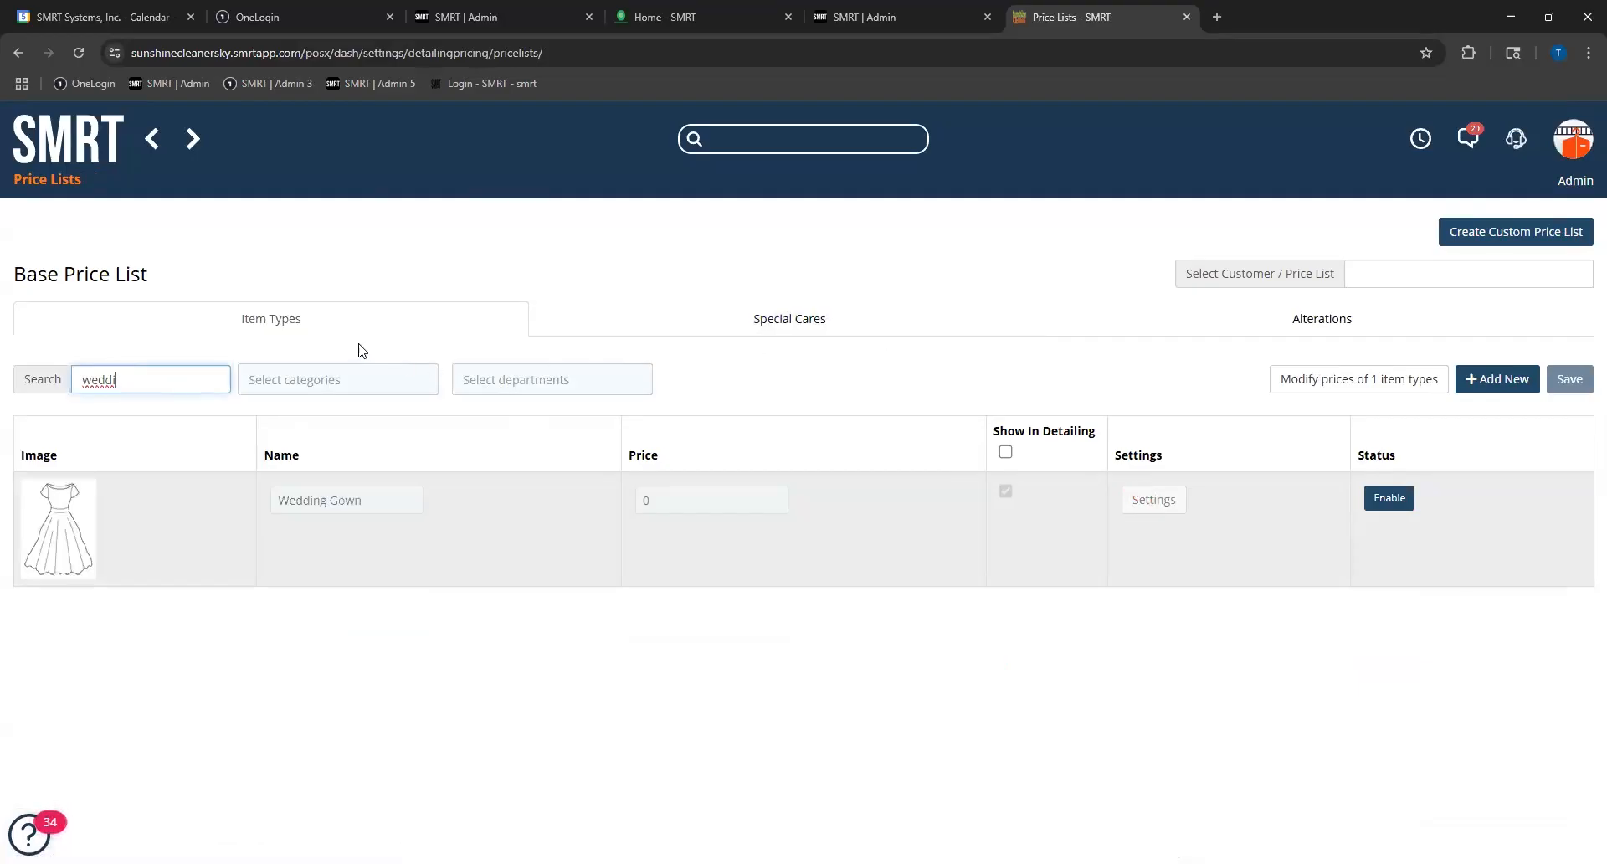
key(BackSpace)
key(BackSpace)
key(BackSpace)
key(BackSpace)
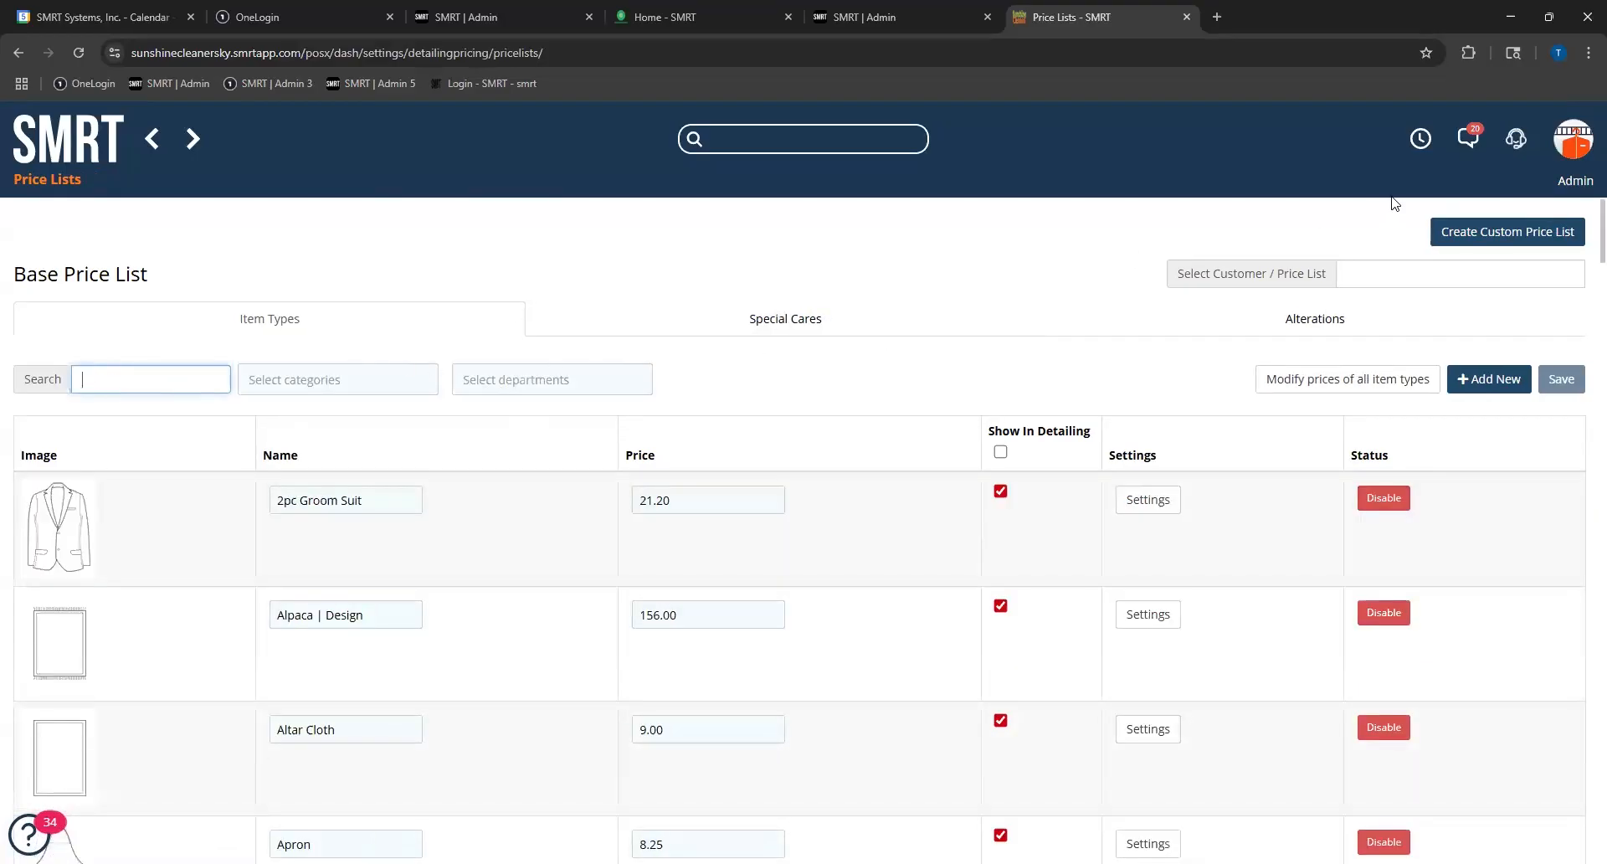
Step: Look up "weddi" among the customers and custom price lists, and dismiss the lookup without selecting any
click(1354, 270)
text(weddi)
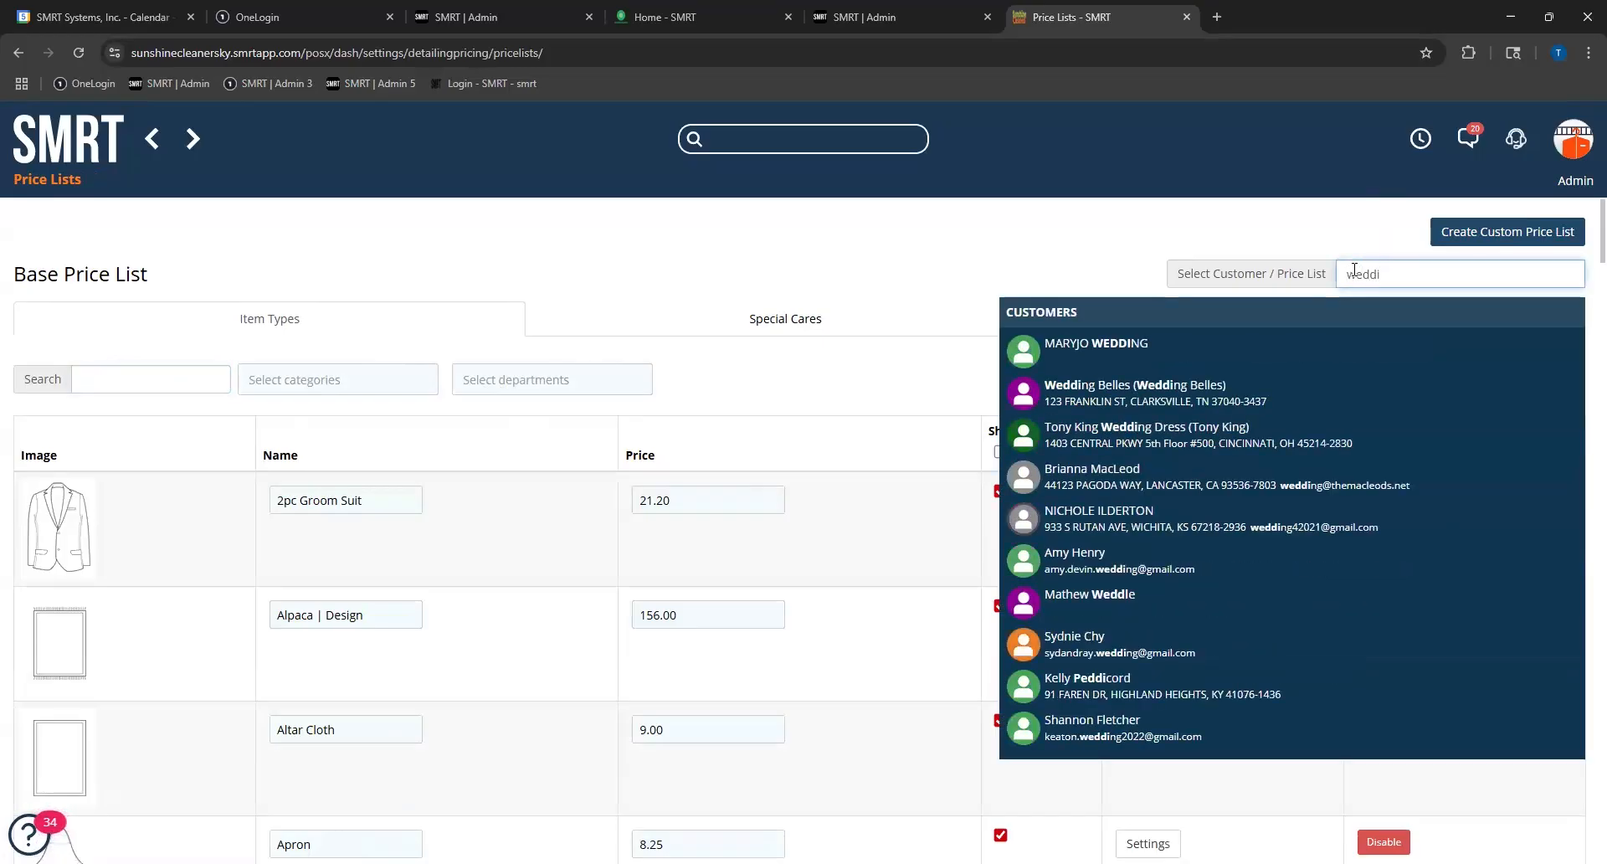
key(BackSpace)
key(BackSpace)
key(BackSpace)
key(BackSpace)
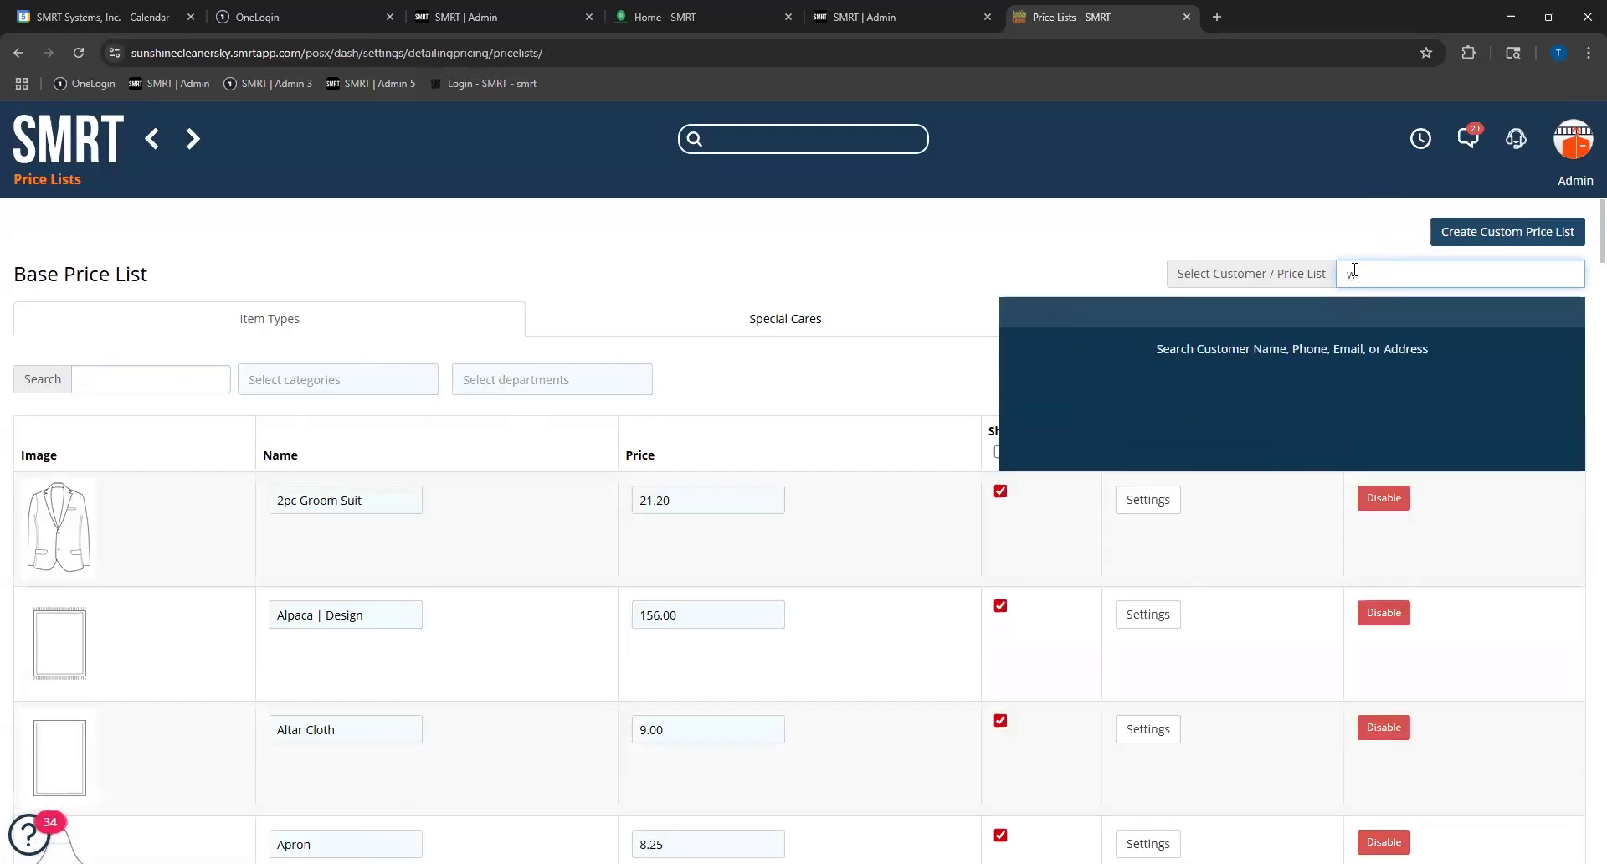
click(915, 231)
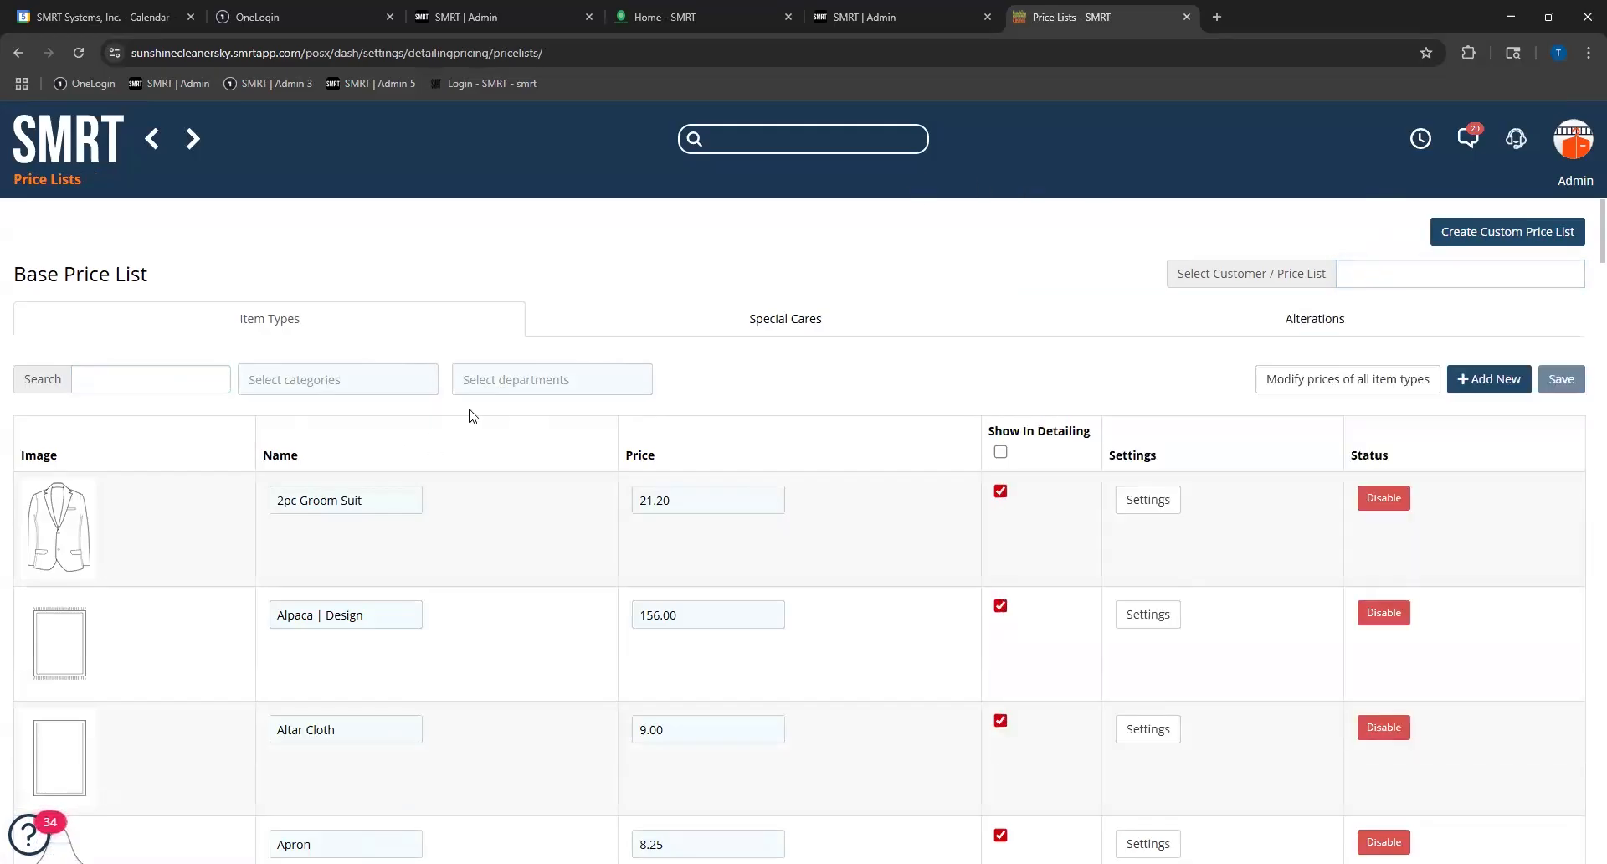
Step: Filter the base price list's item types by the Wedding department and look through the wedding items and their prices
click(494, 389)
scroll(523, 483, down, 1)
click(523, 485)
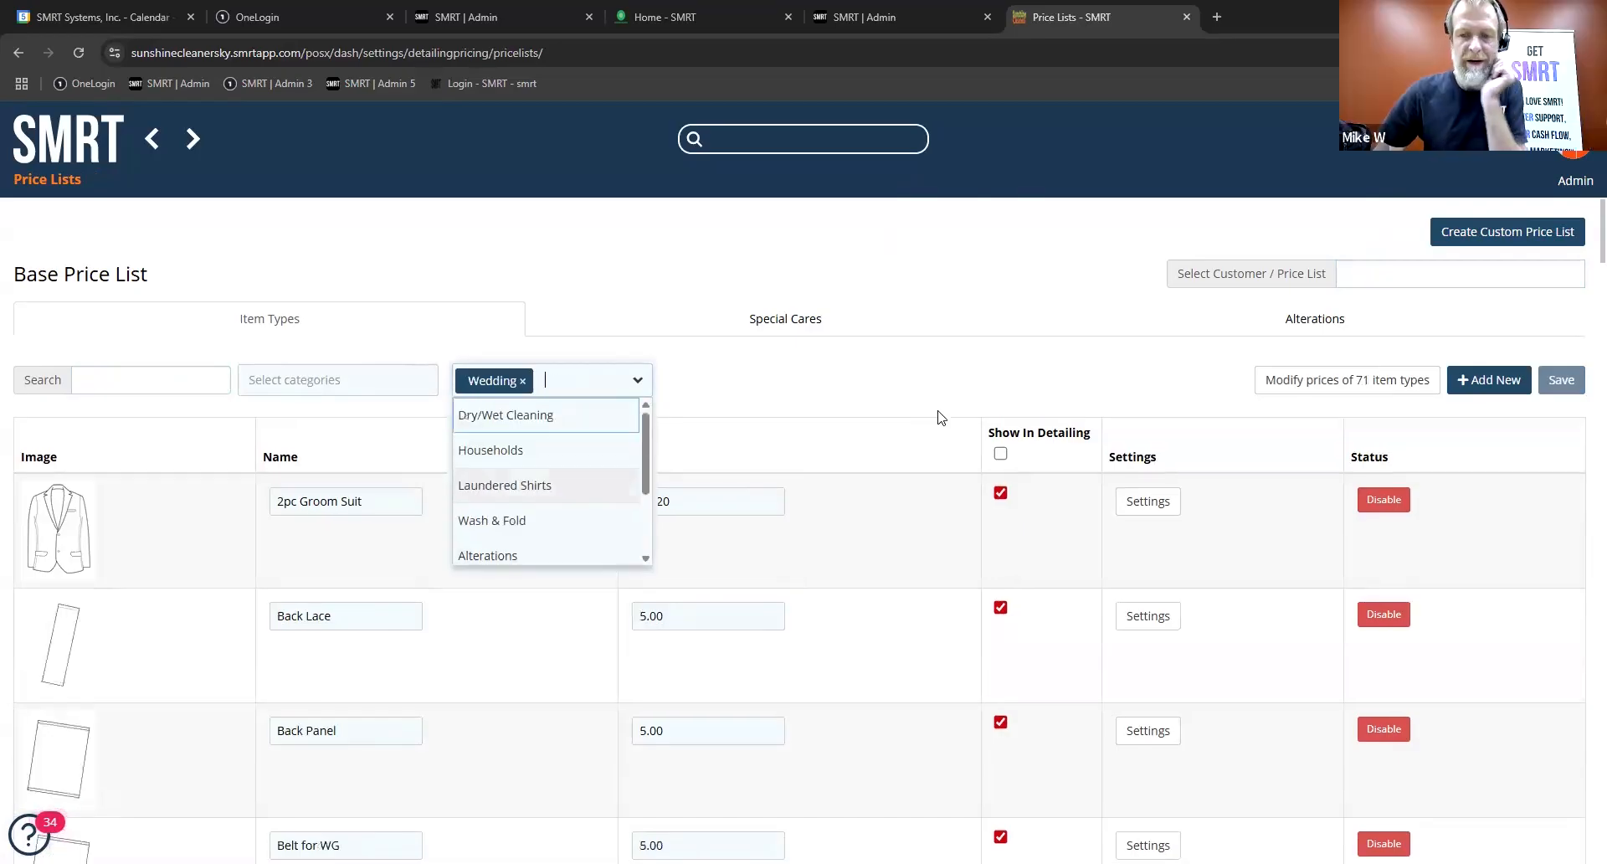
click(884, 388)
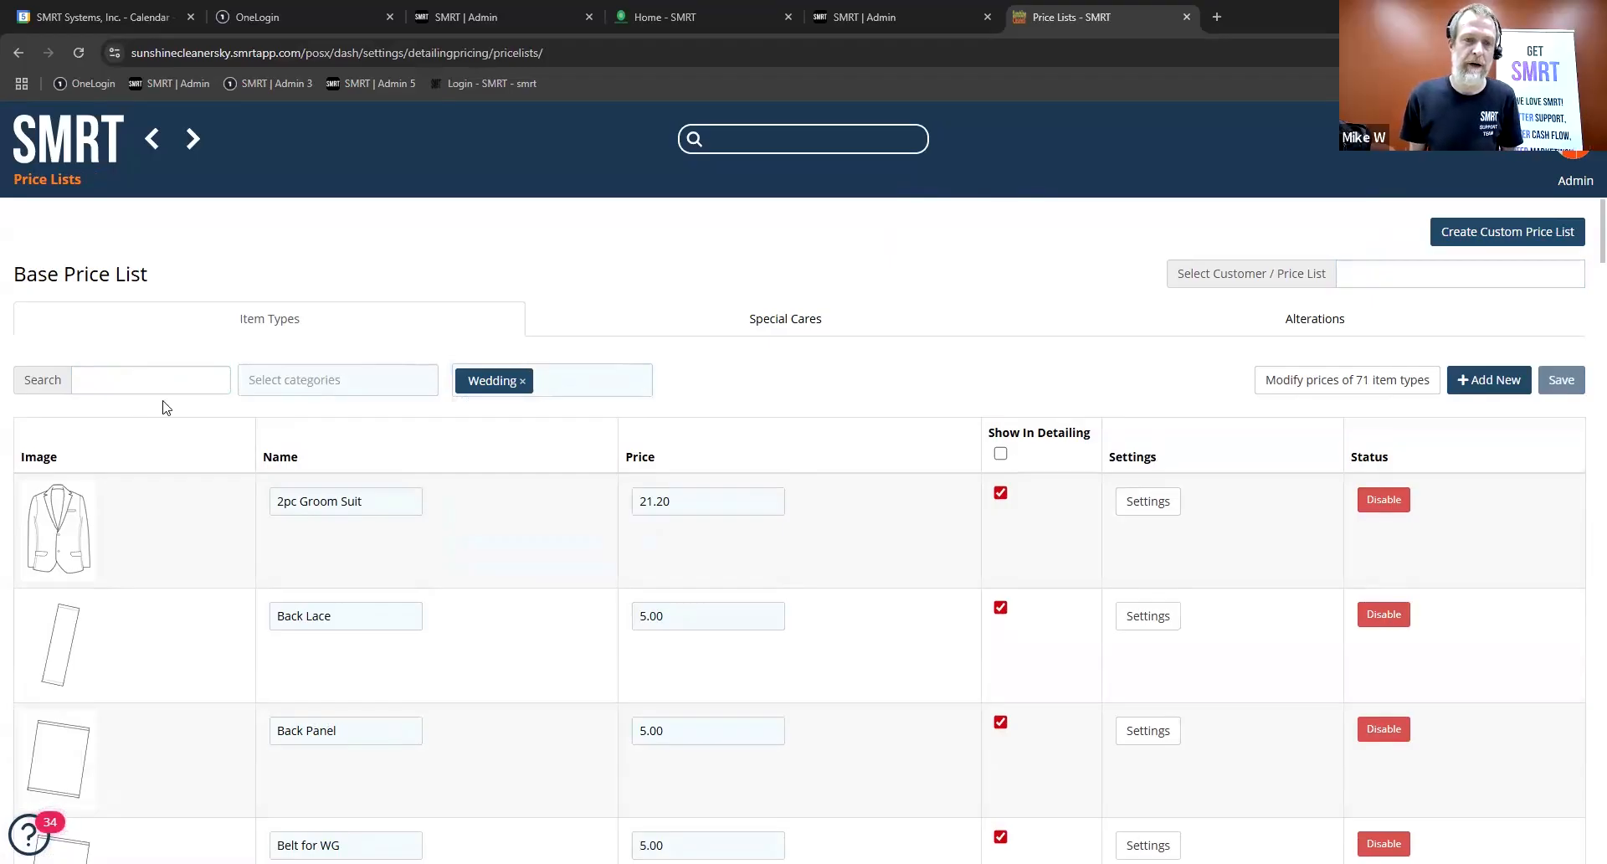
scroll(645, 628, down, 5)
scroll(645, 638, down, 9)
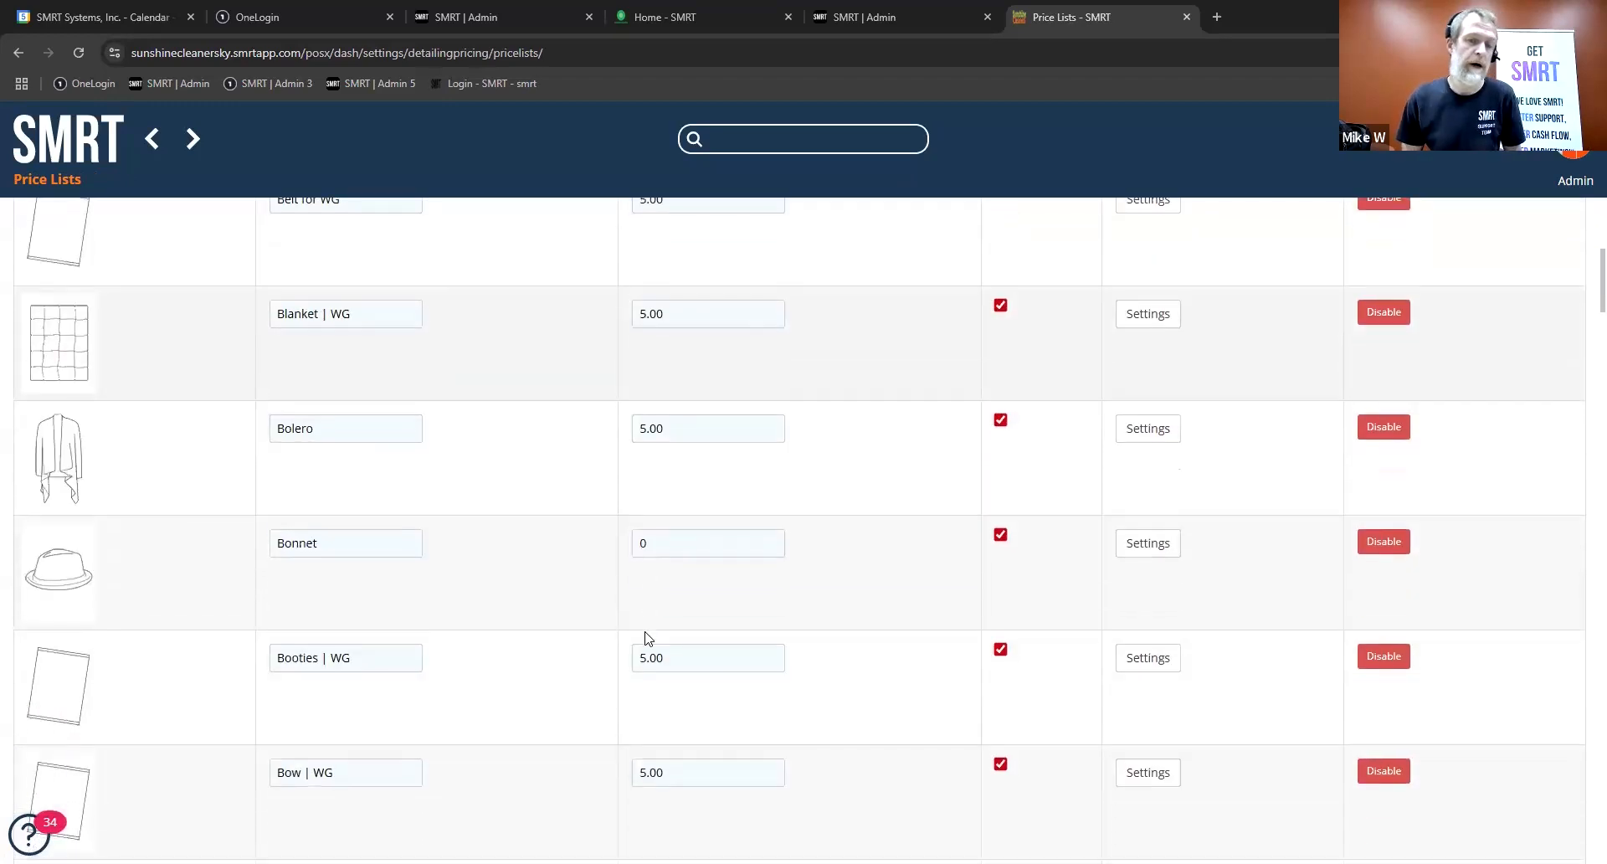
scroll(645, 639, down, 5)
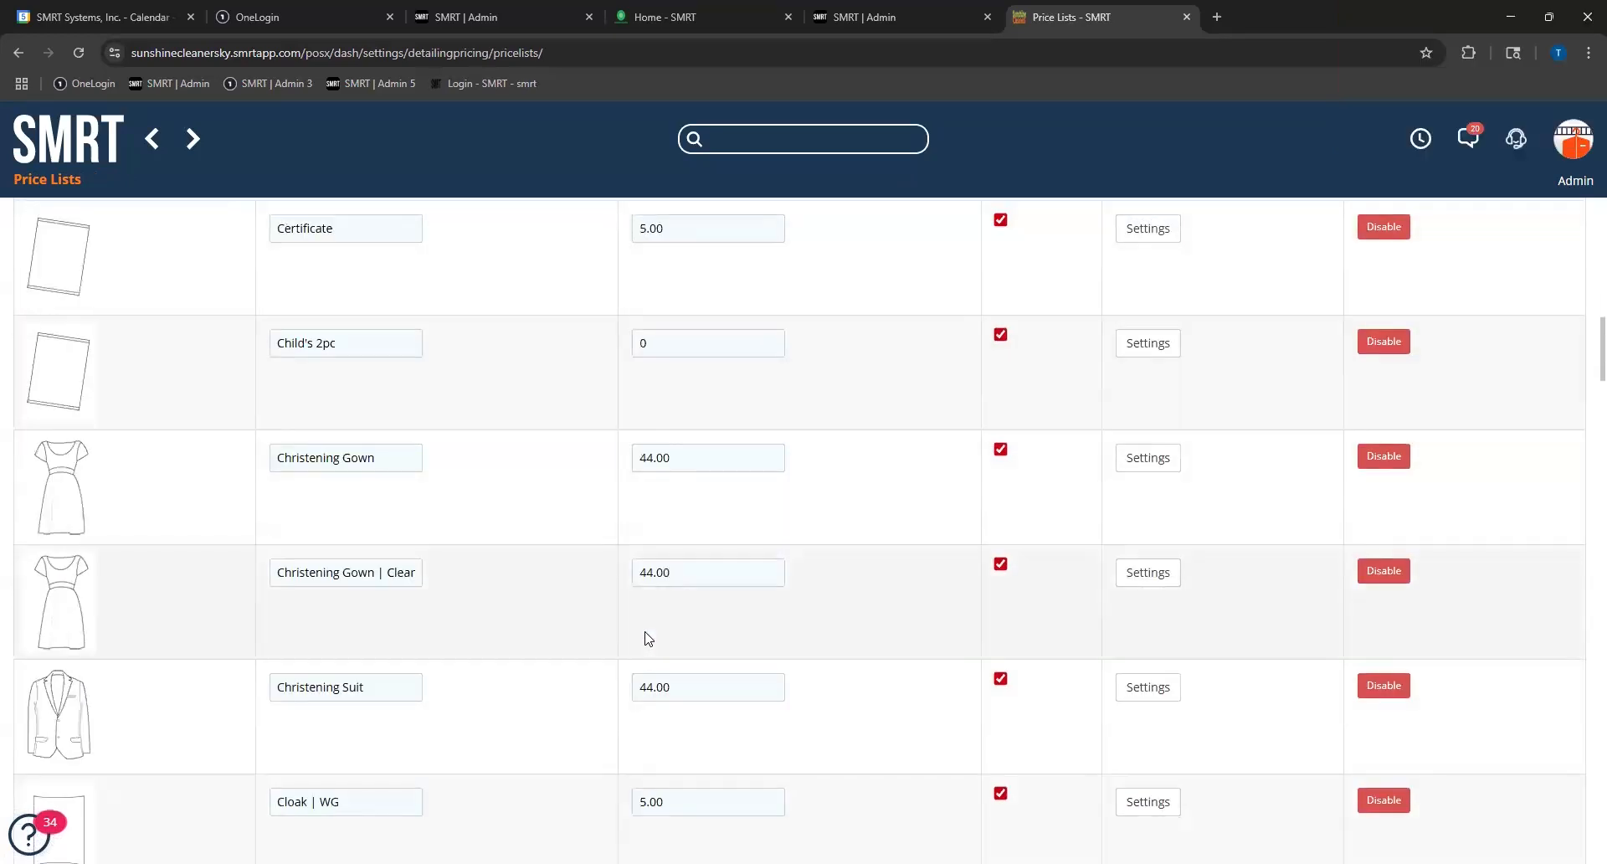
scroll(649, 639, down, 8)
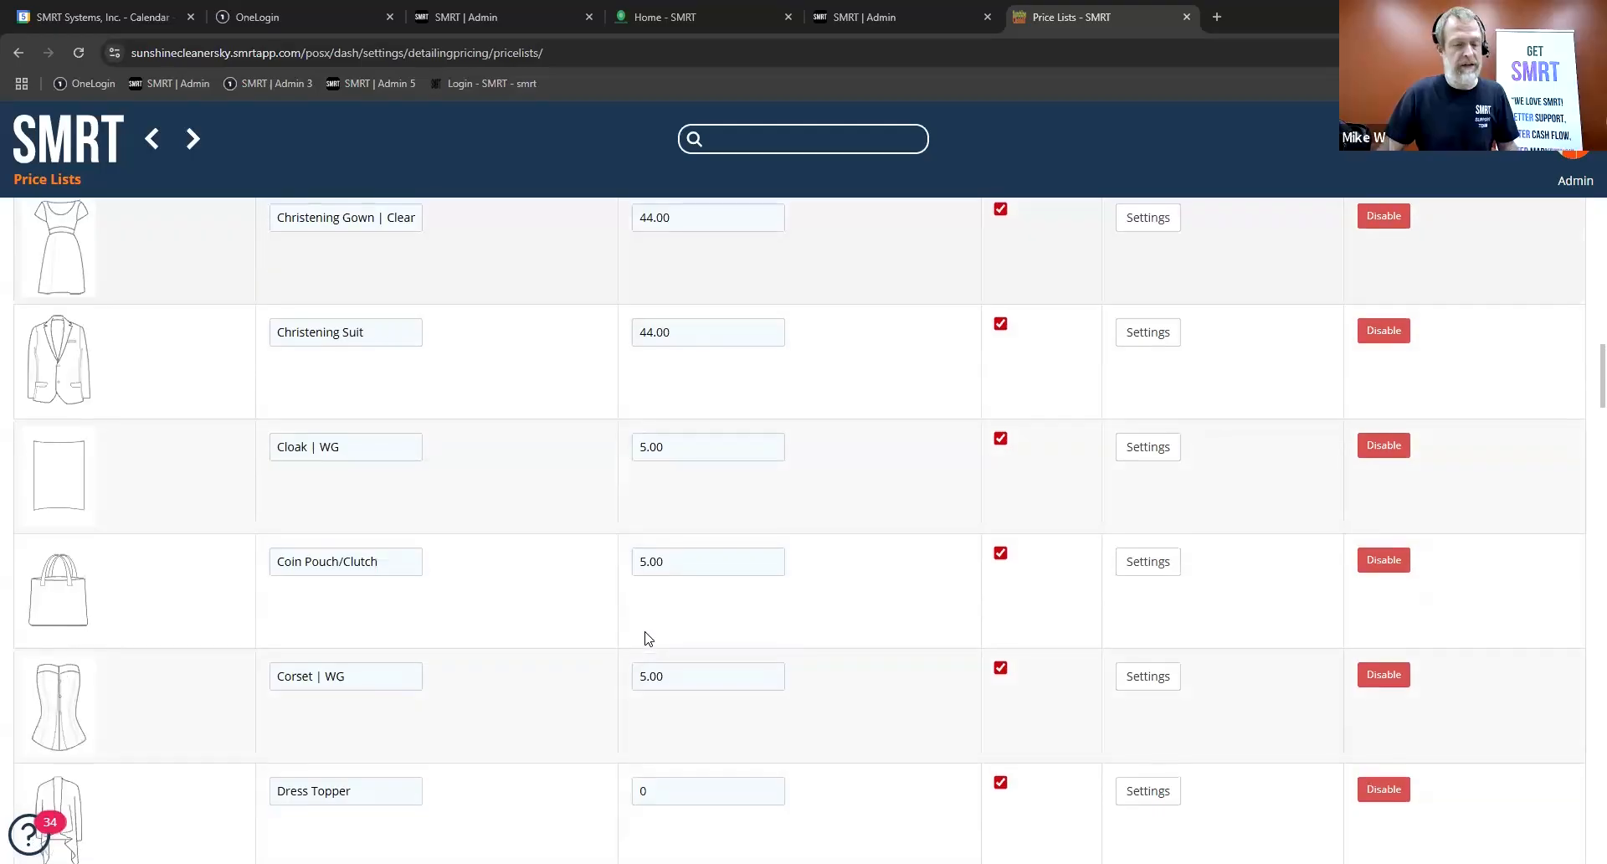
scroll(649, 639, down, 8)
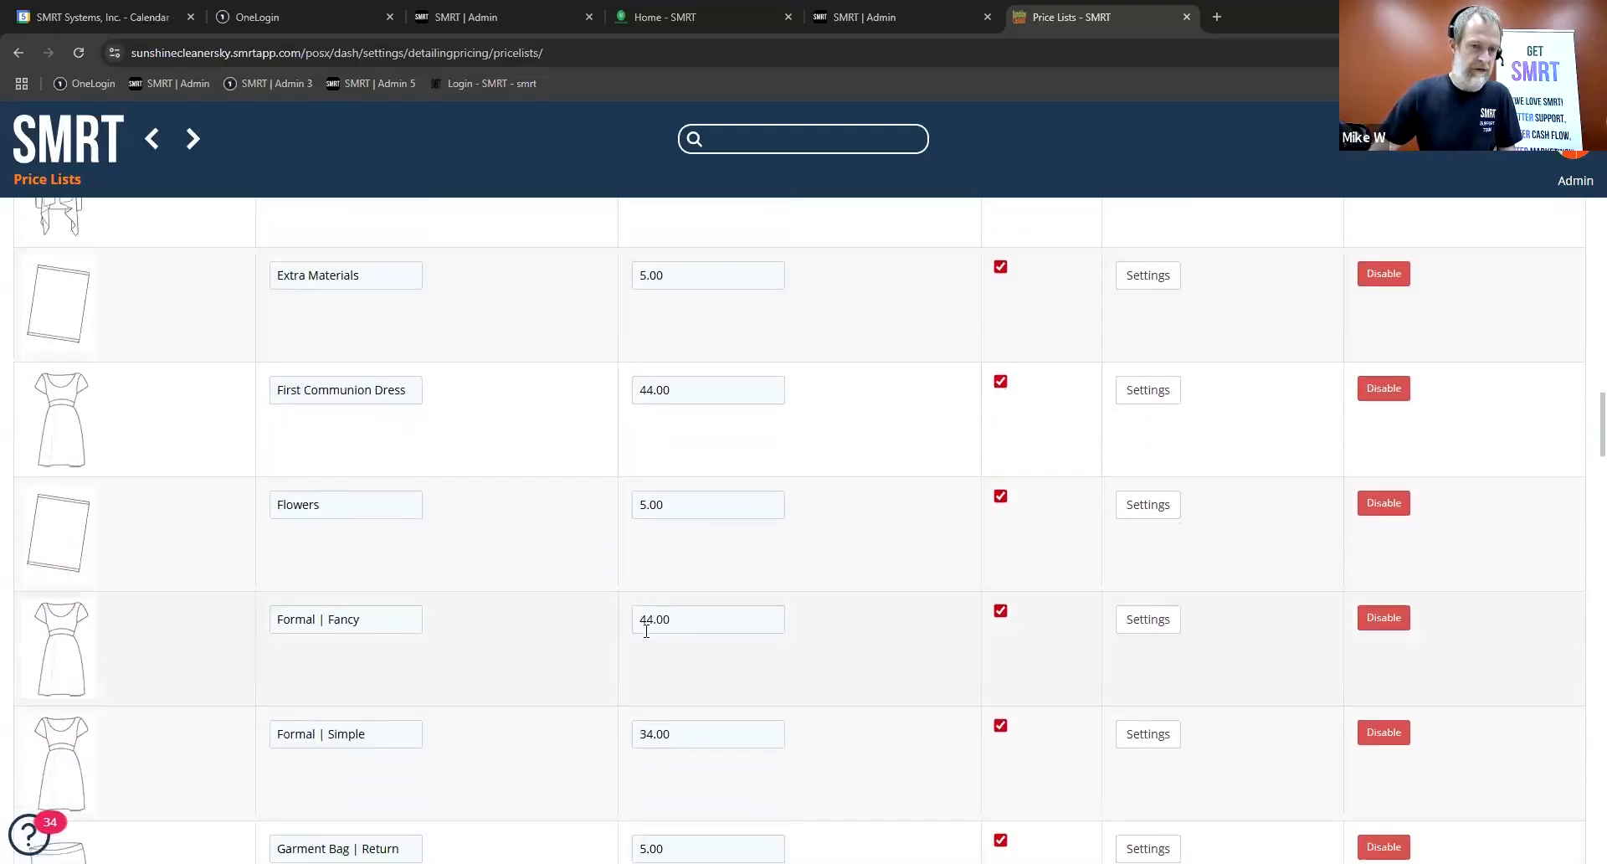
Step: Find the "WG | Clean Only" item in the wedding item list, examine its category and department settings, and collapse them
scroll(646, 631, down, 12)
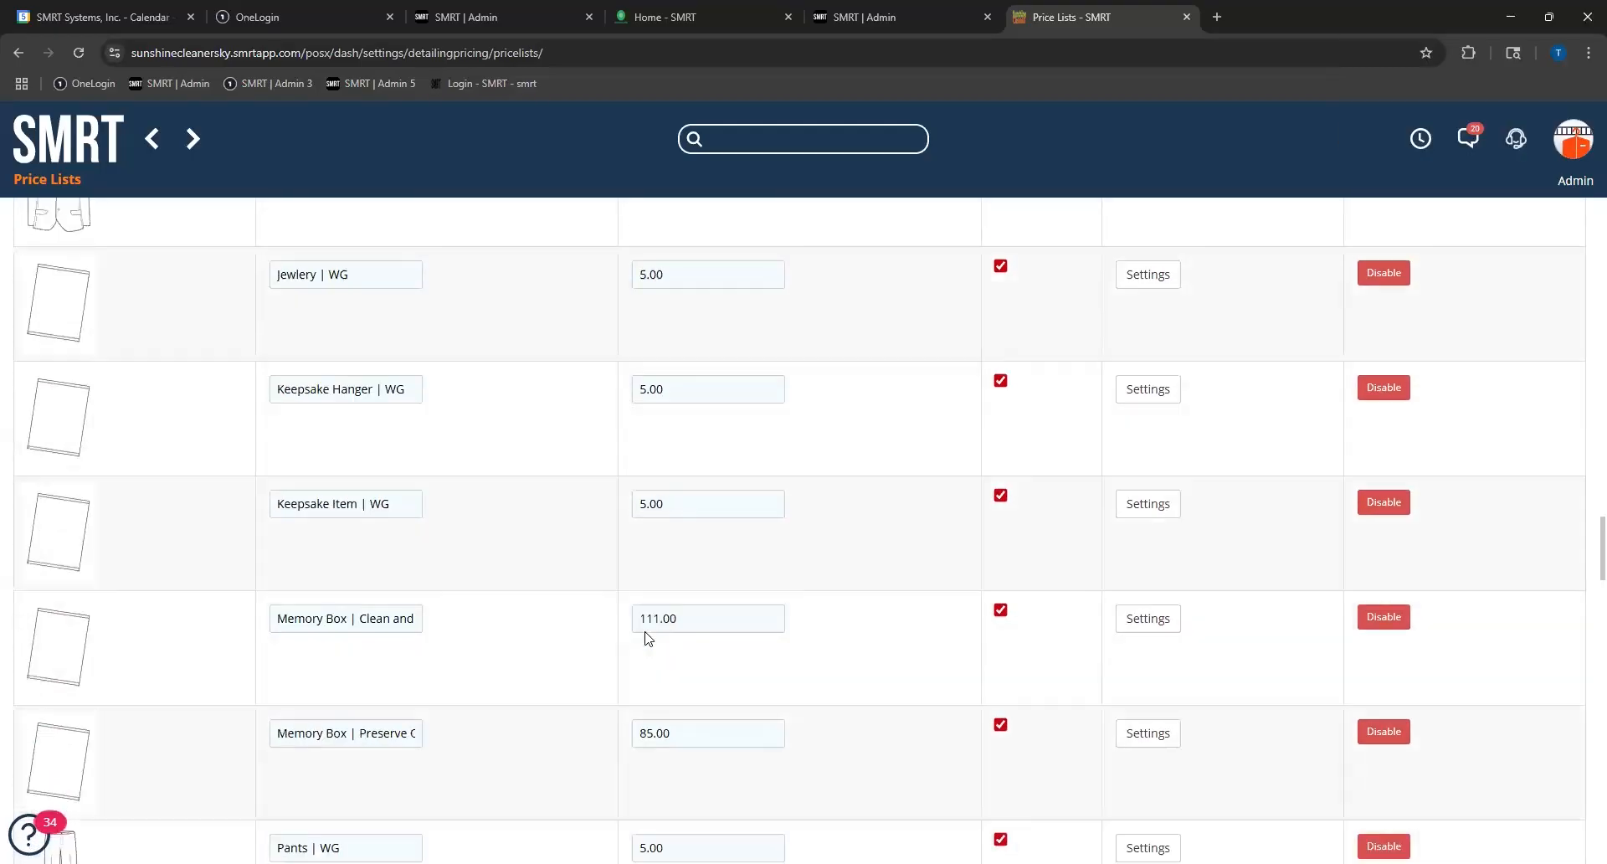
scroll(649, 638, down, 10)
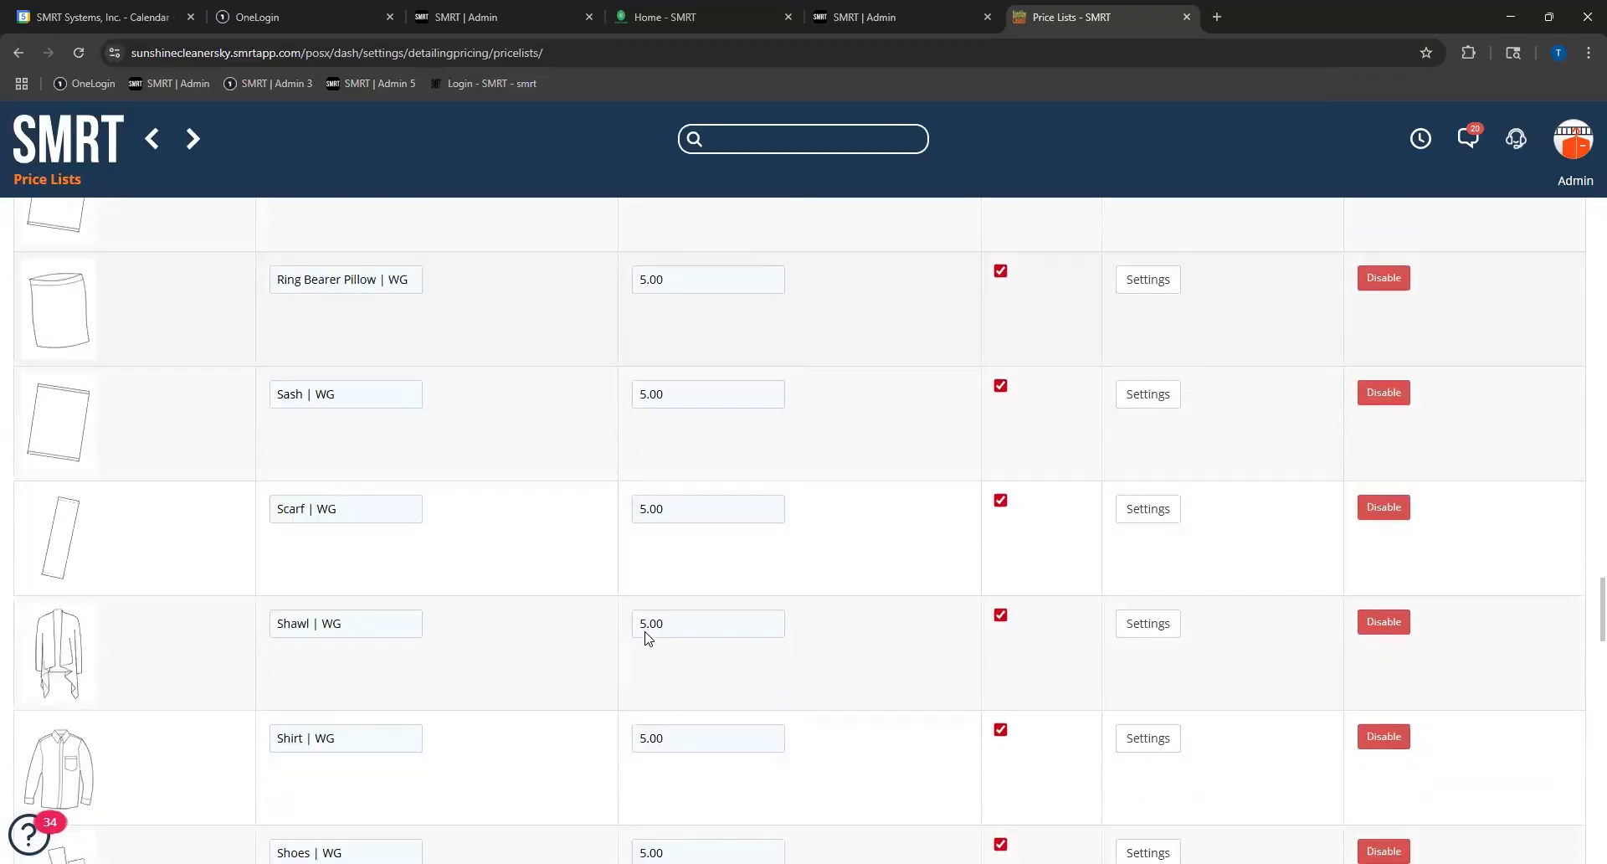
scroll(648, 639, down, 12)
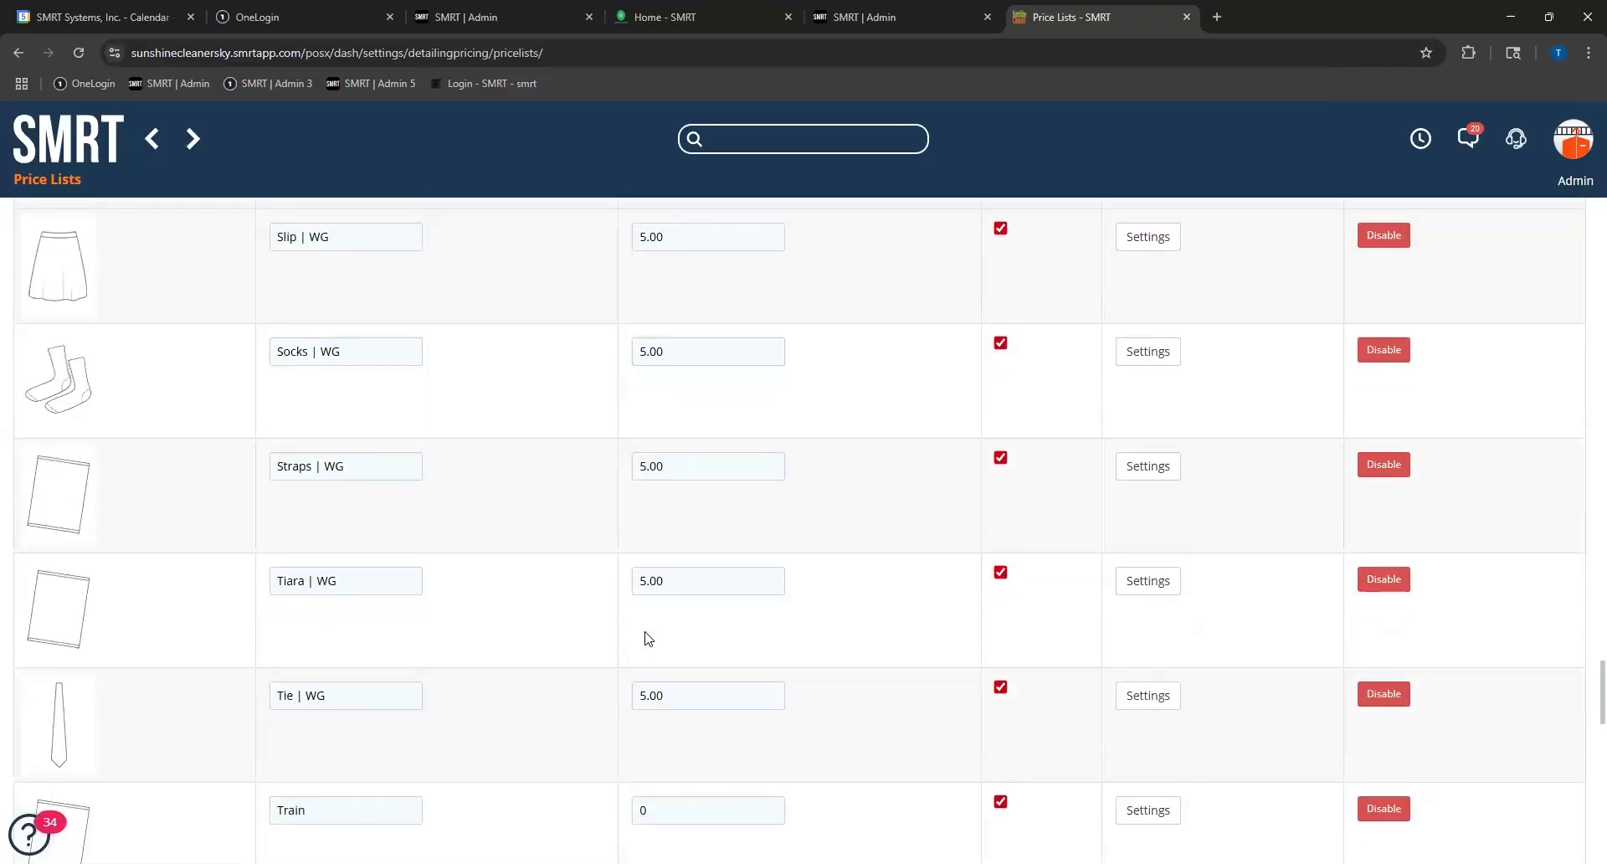
scroll(646, 631, down, 14)
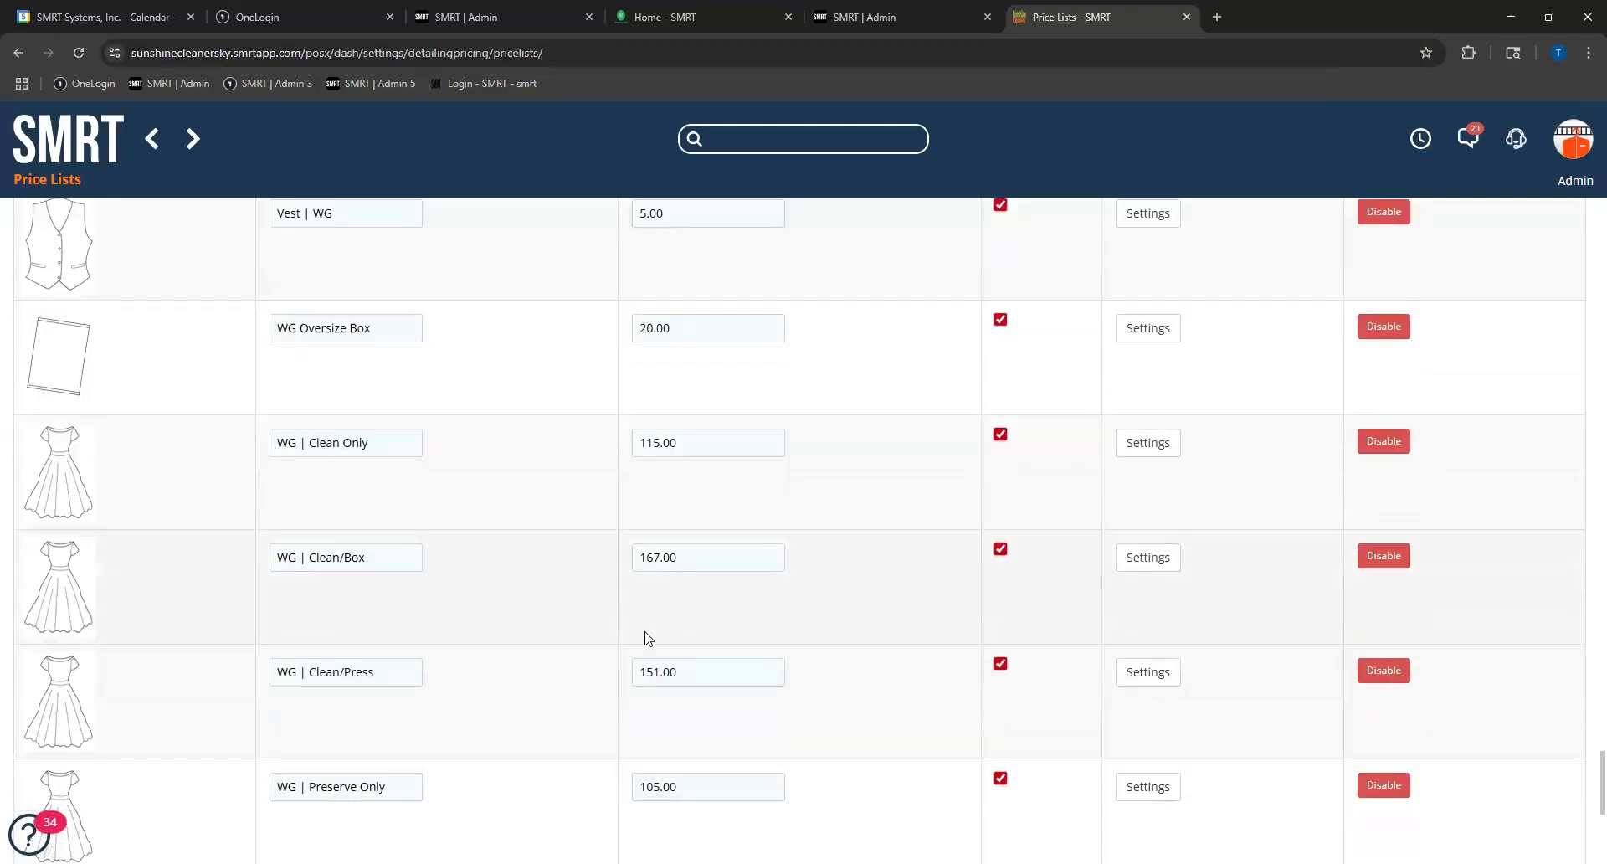
scroll(645, 638, up, 4)
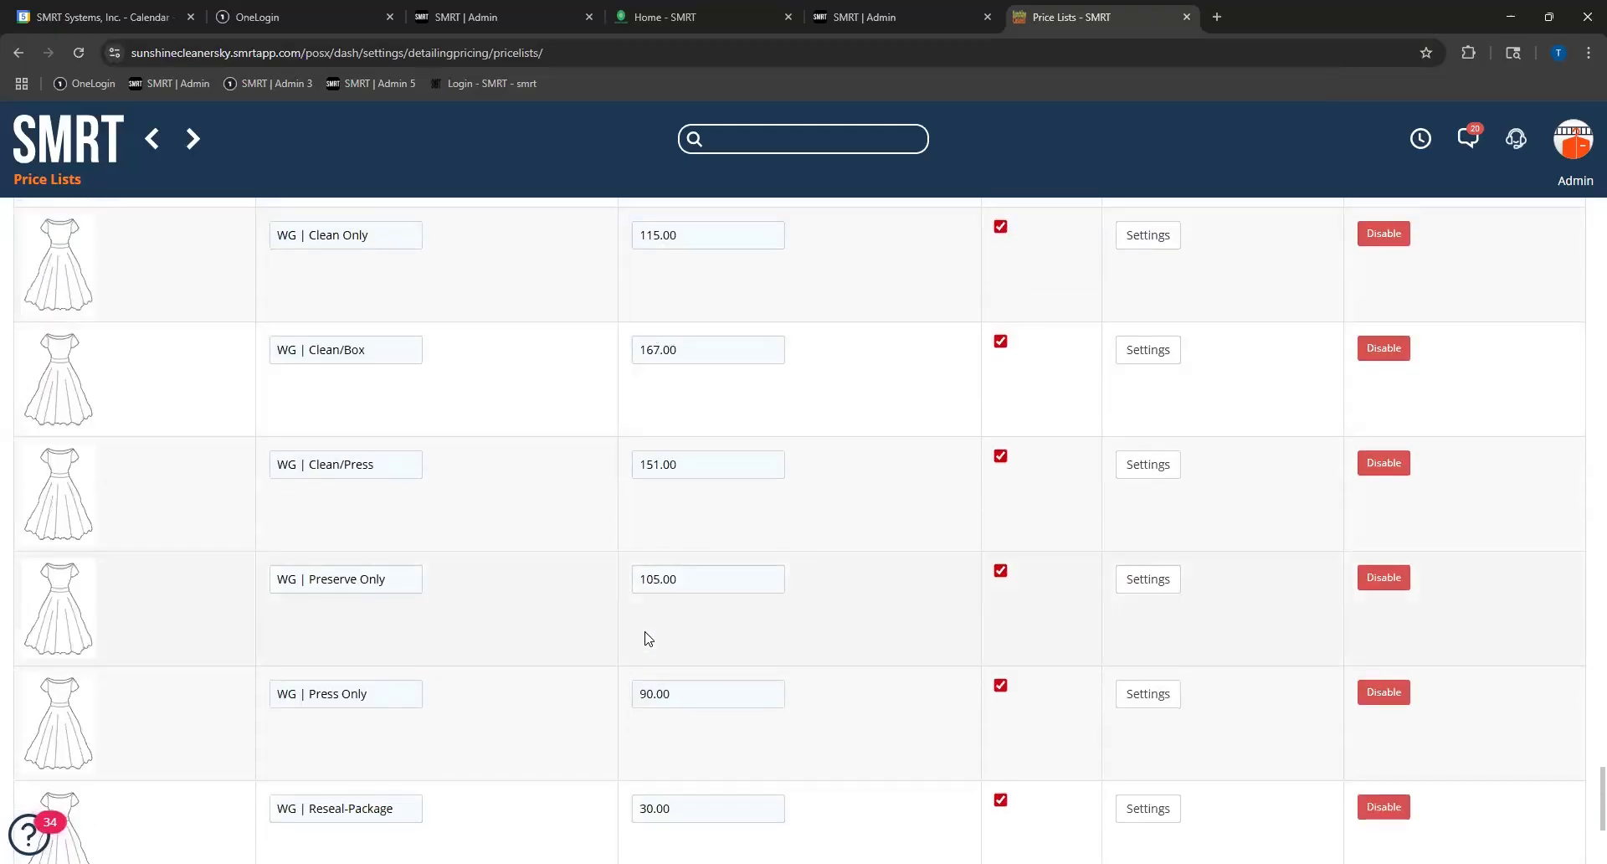
click(1144, 236)
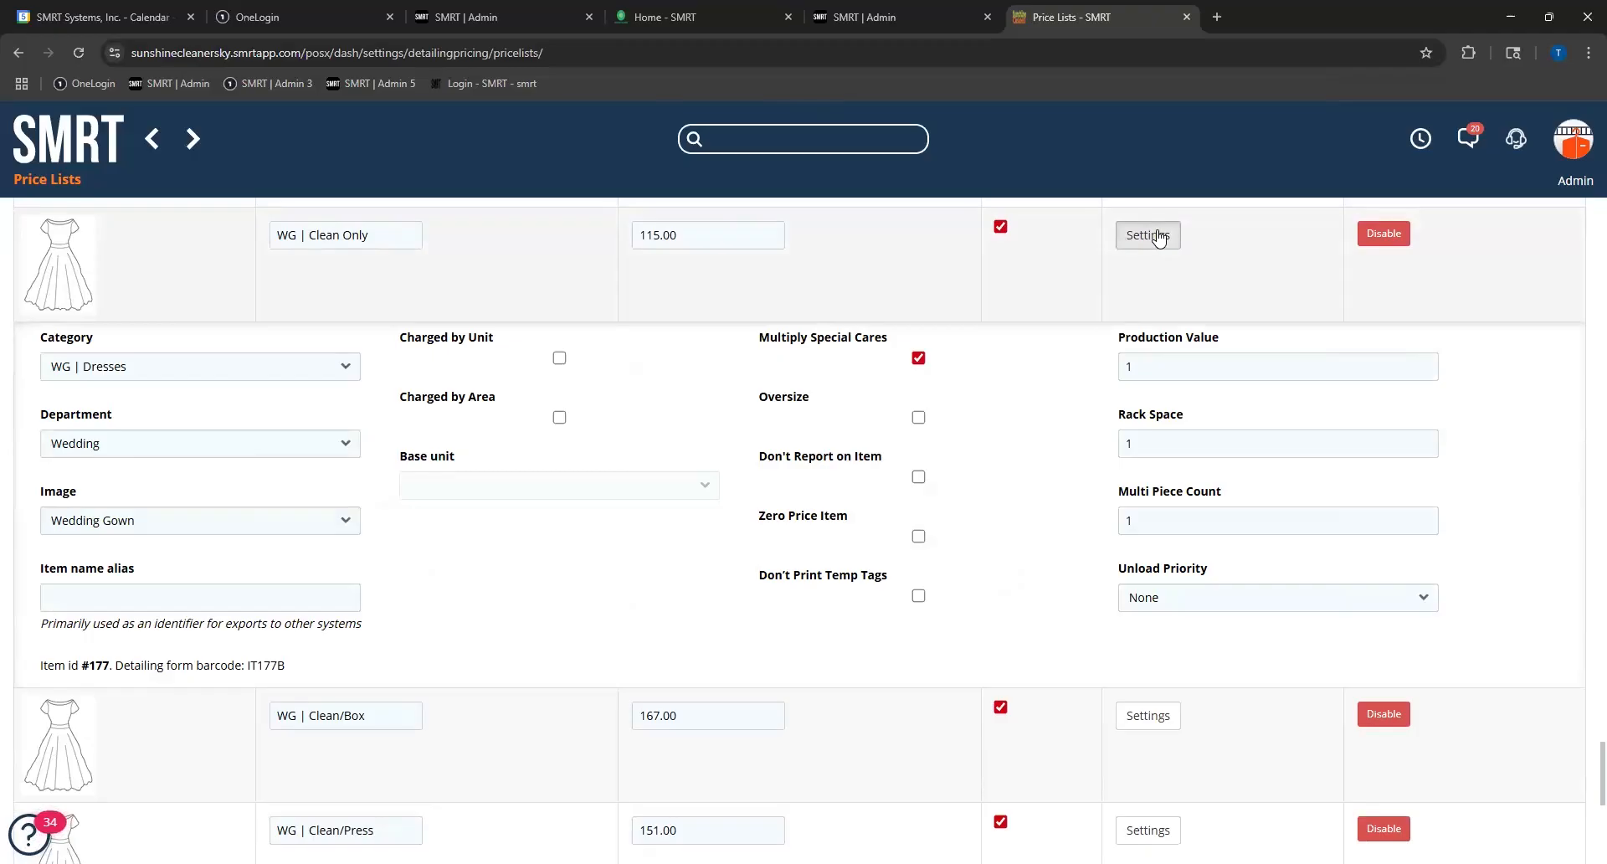
click(1158, 238)
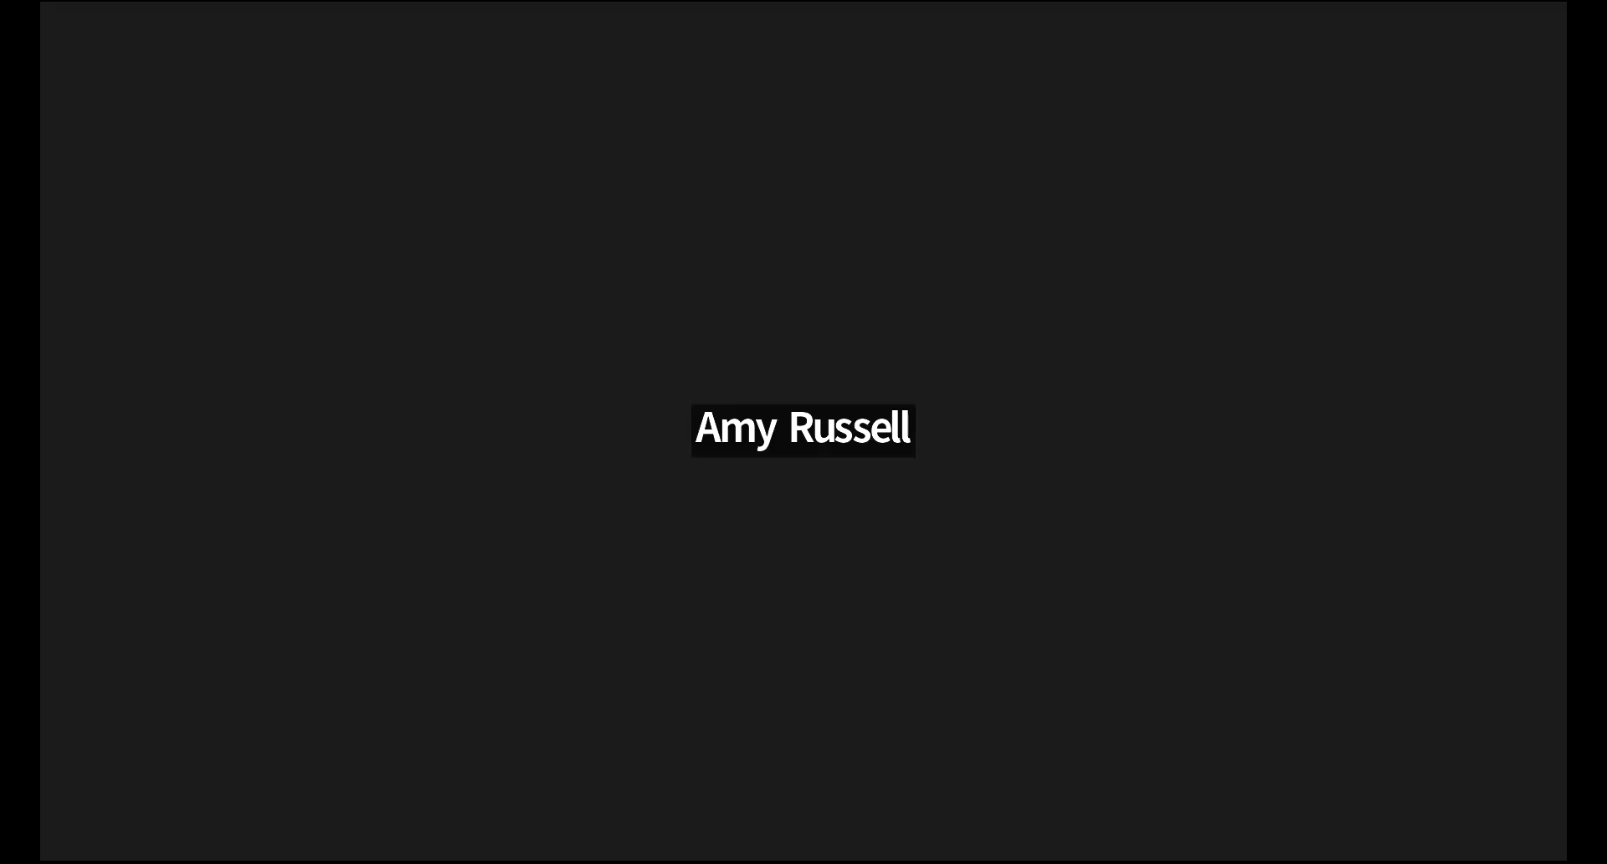
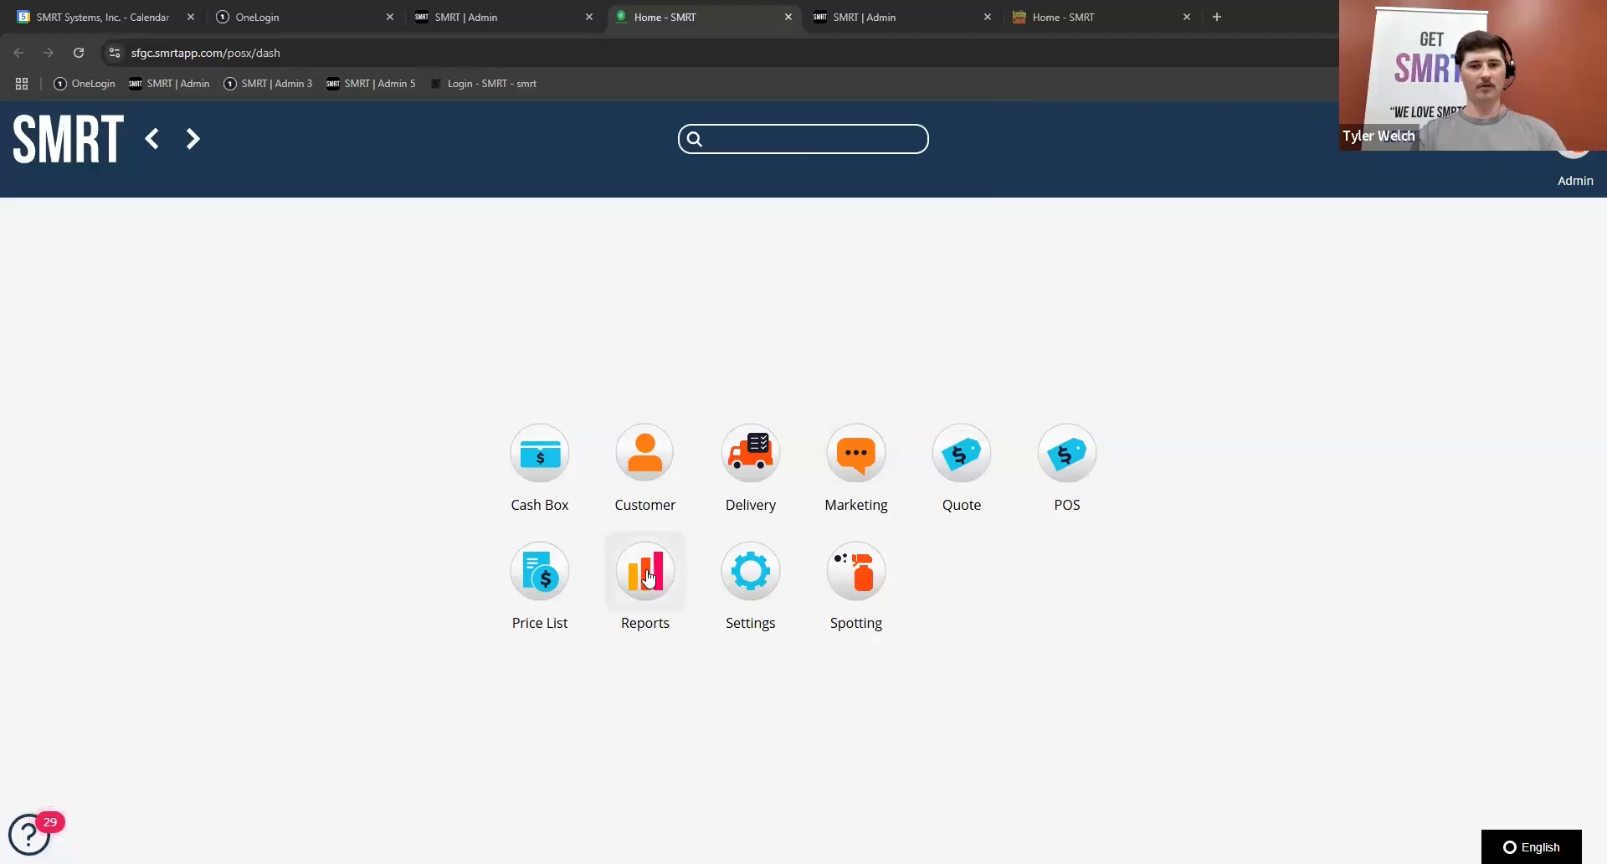
Step: Open the KPI configuration in Reports and display the list of KPI tags
click(646, 569)
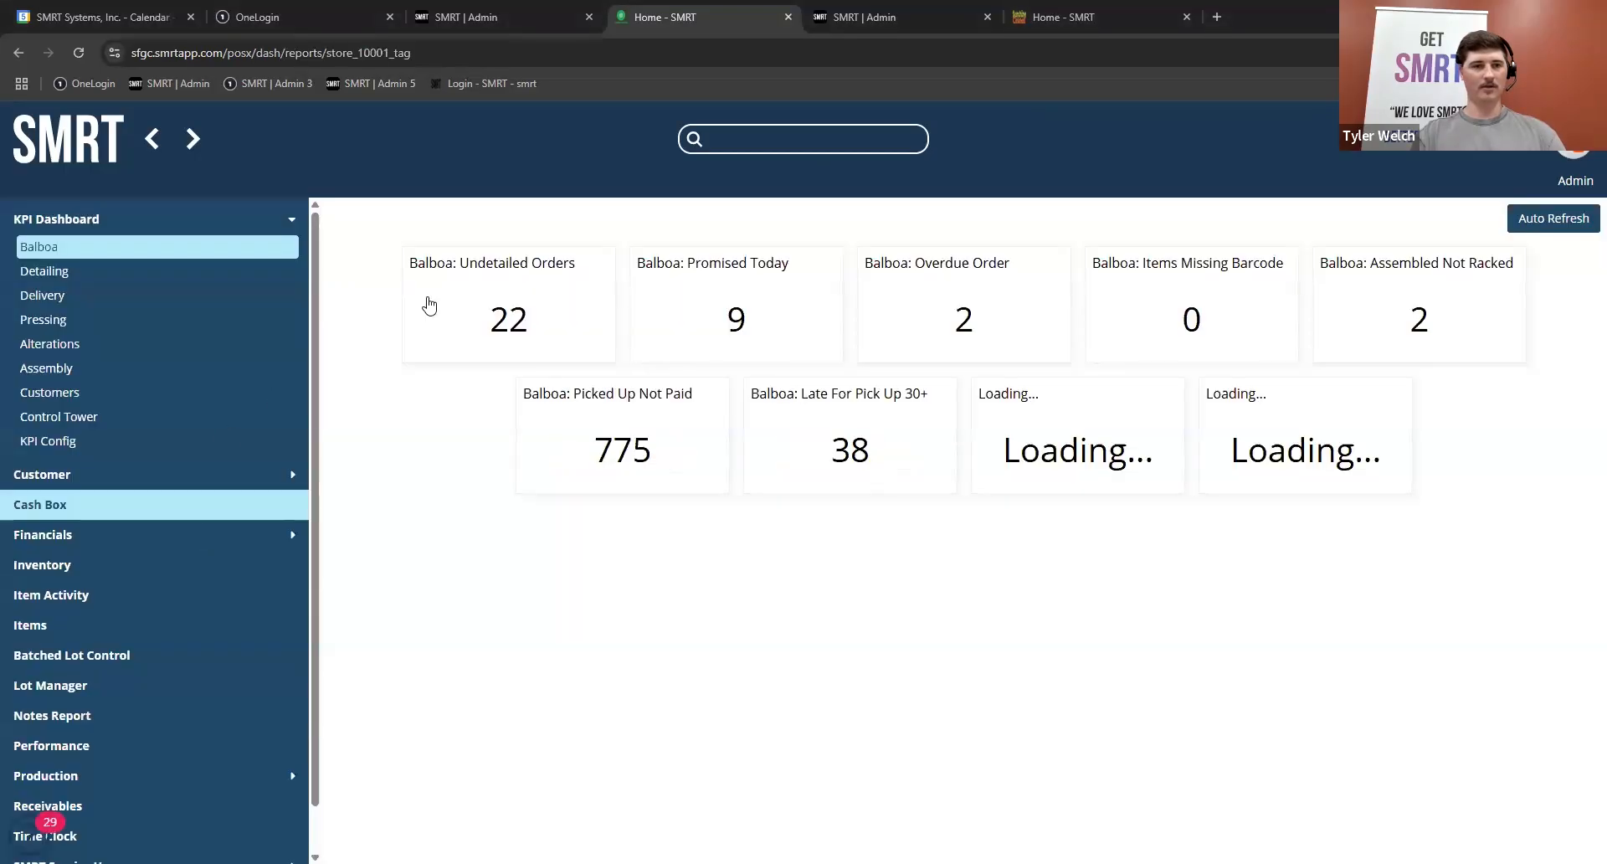
click(88, 449)
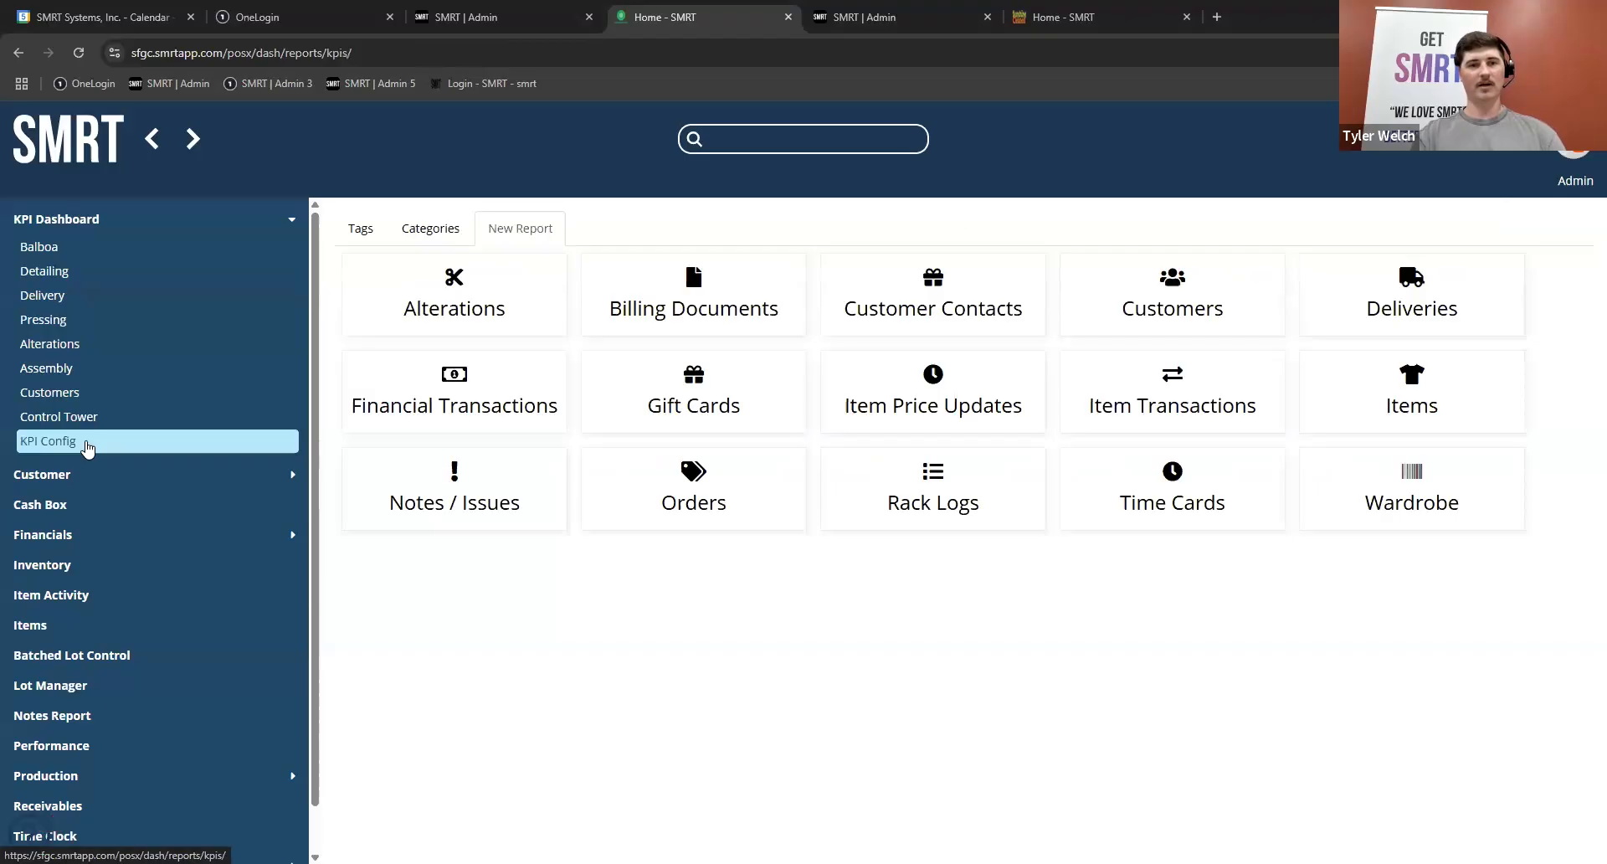
click(355, 227)
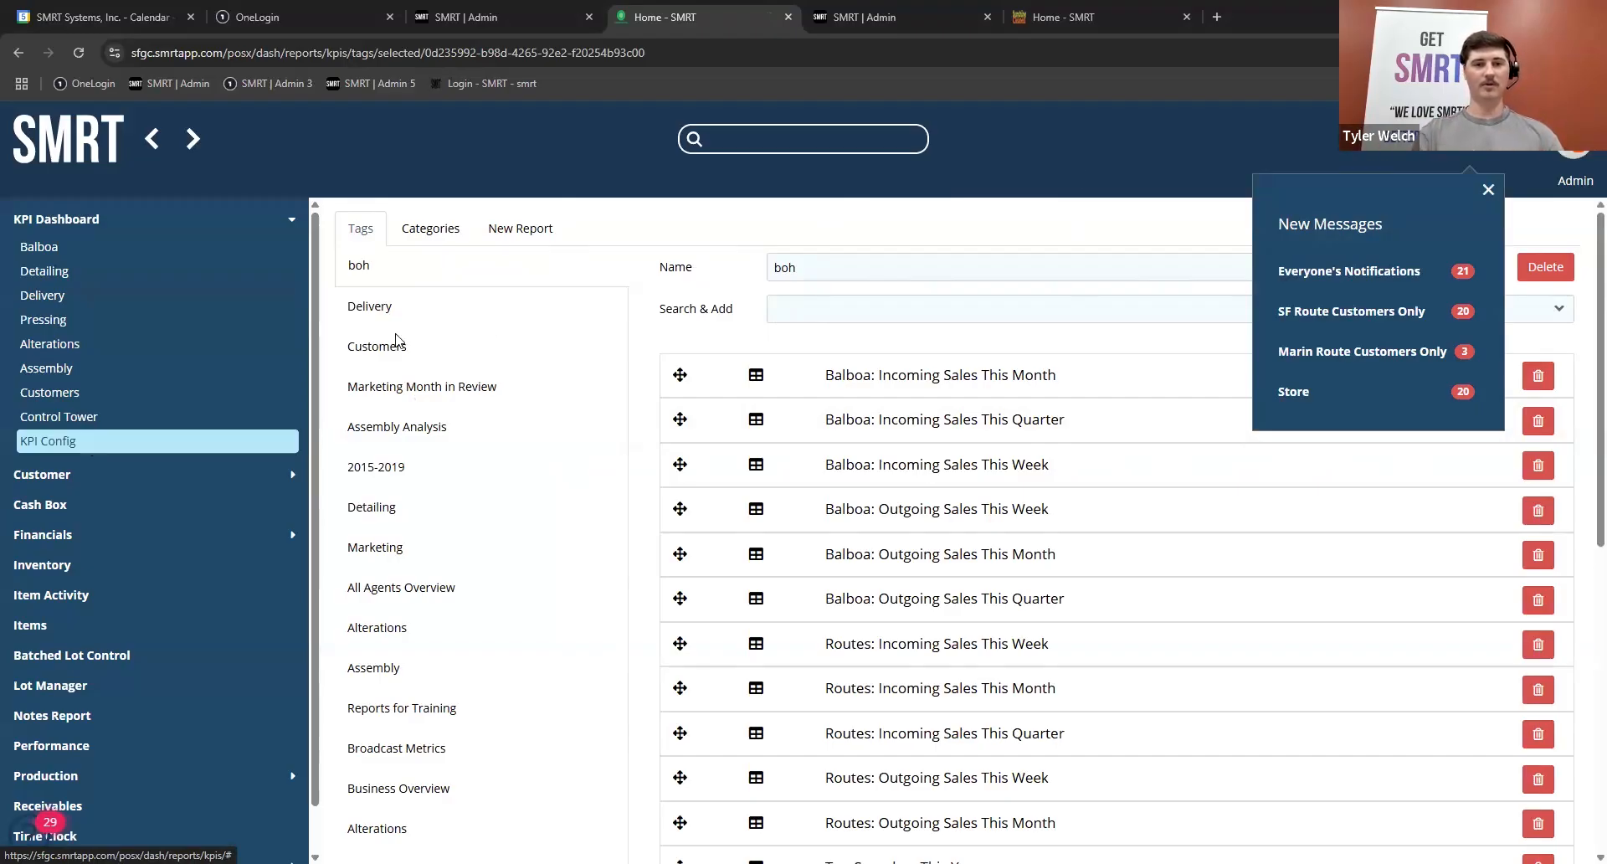
Step: Search the reports that can be added to the boh tag for "ACTI" and clear the search
click(828, 310)
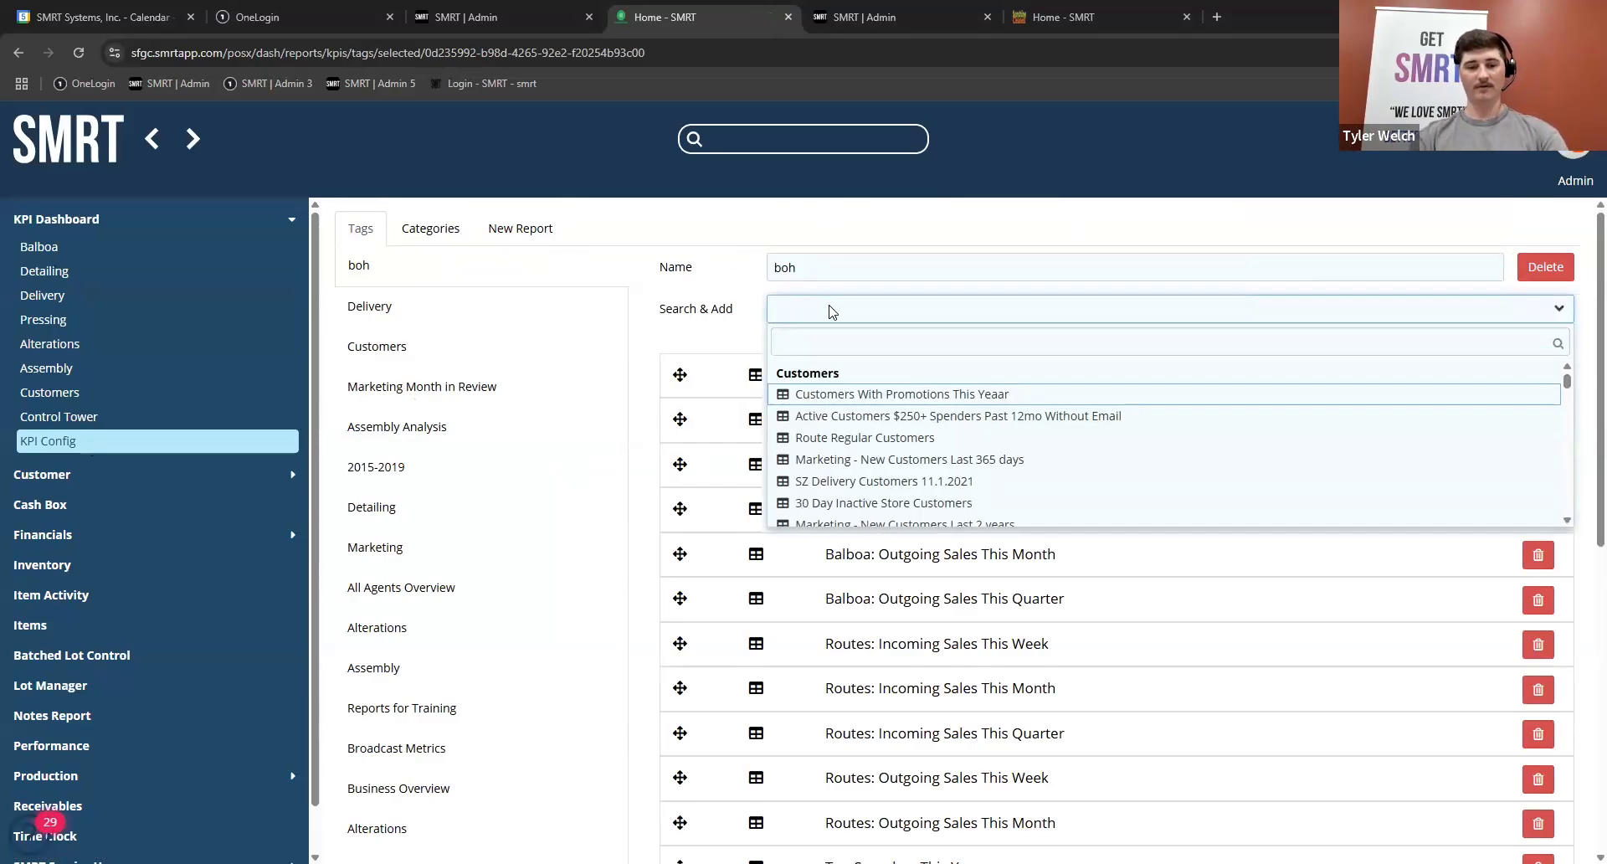
text(ACTI)
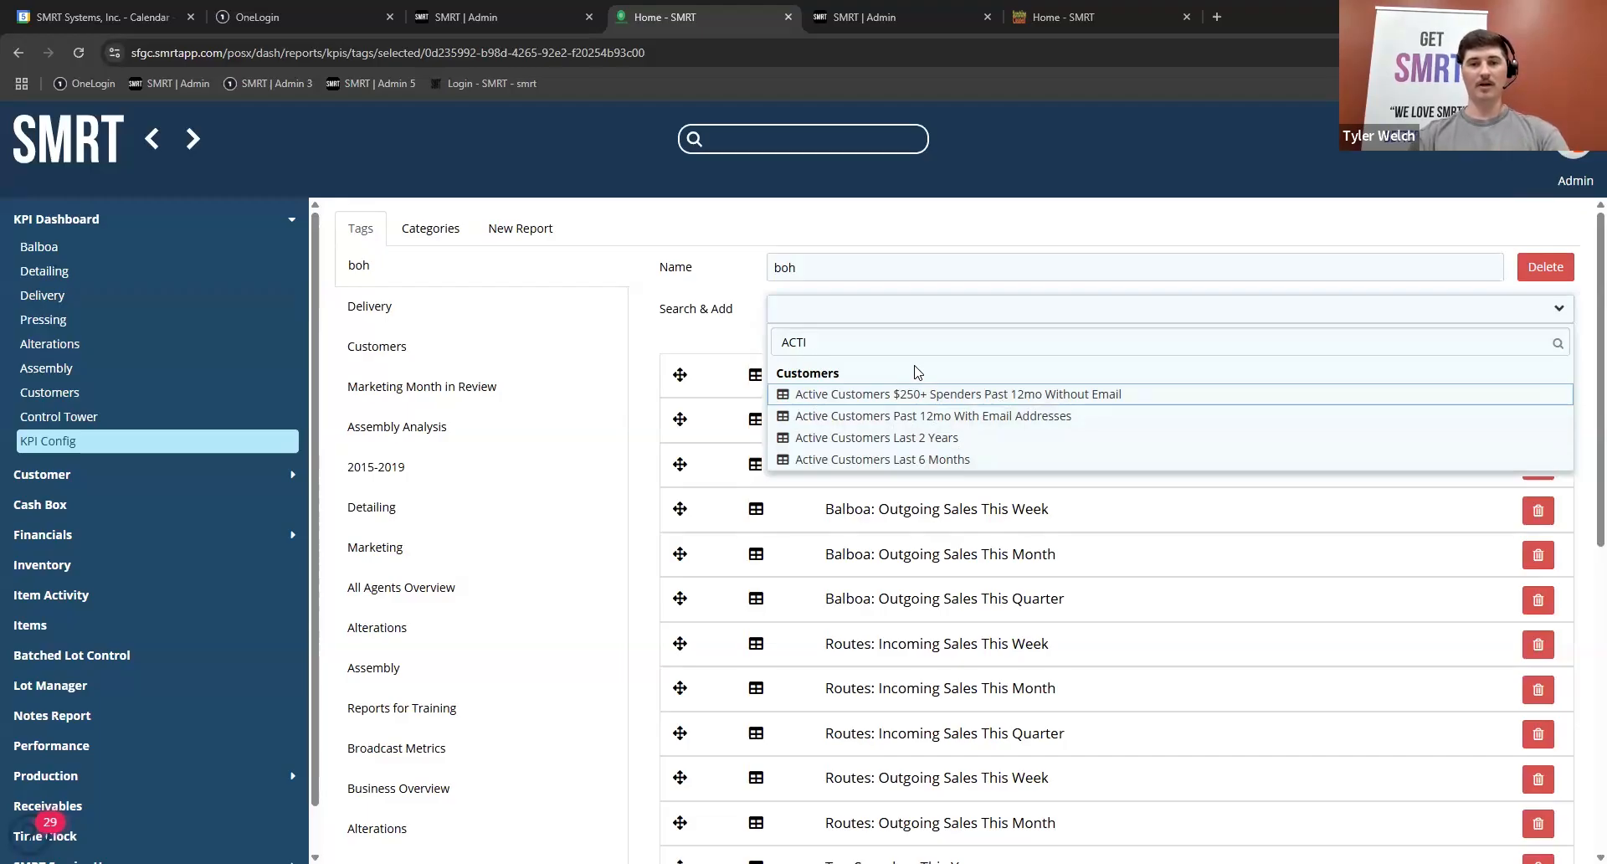
key(BackSpace)
key(BackSpace)
key(BackSpace)
key(BackSpace)
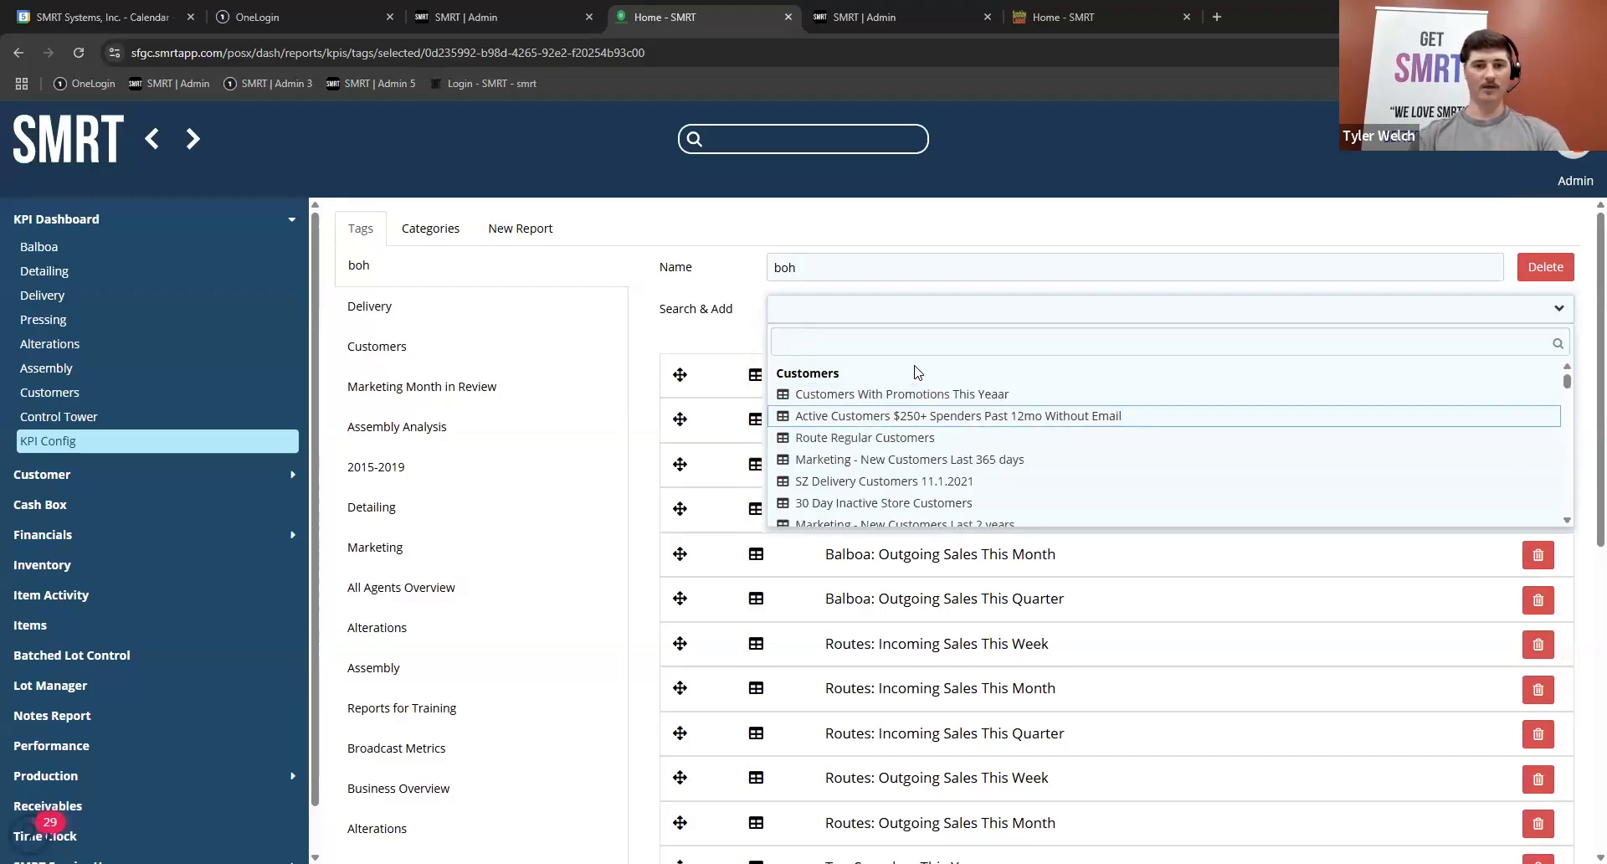
Step: Examine the reports assigned to the first Delivery tag and look through the rest of the tag list
click(395, 316)
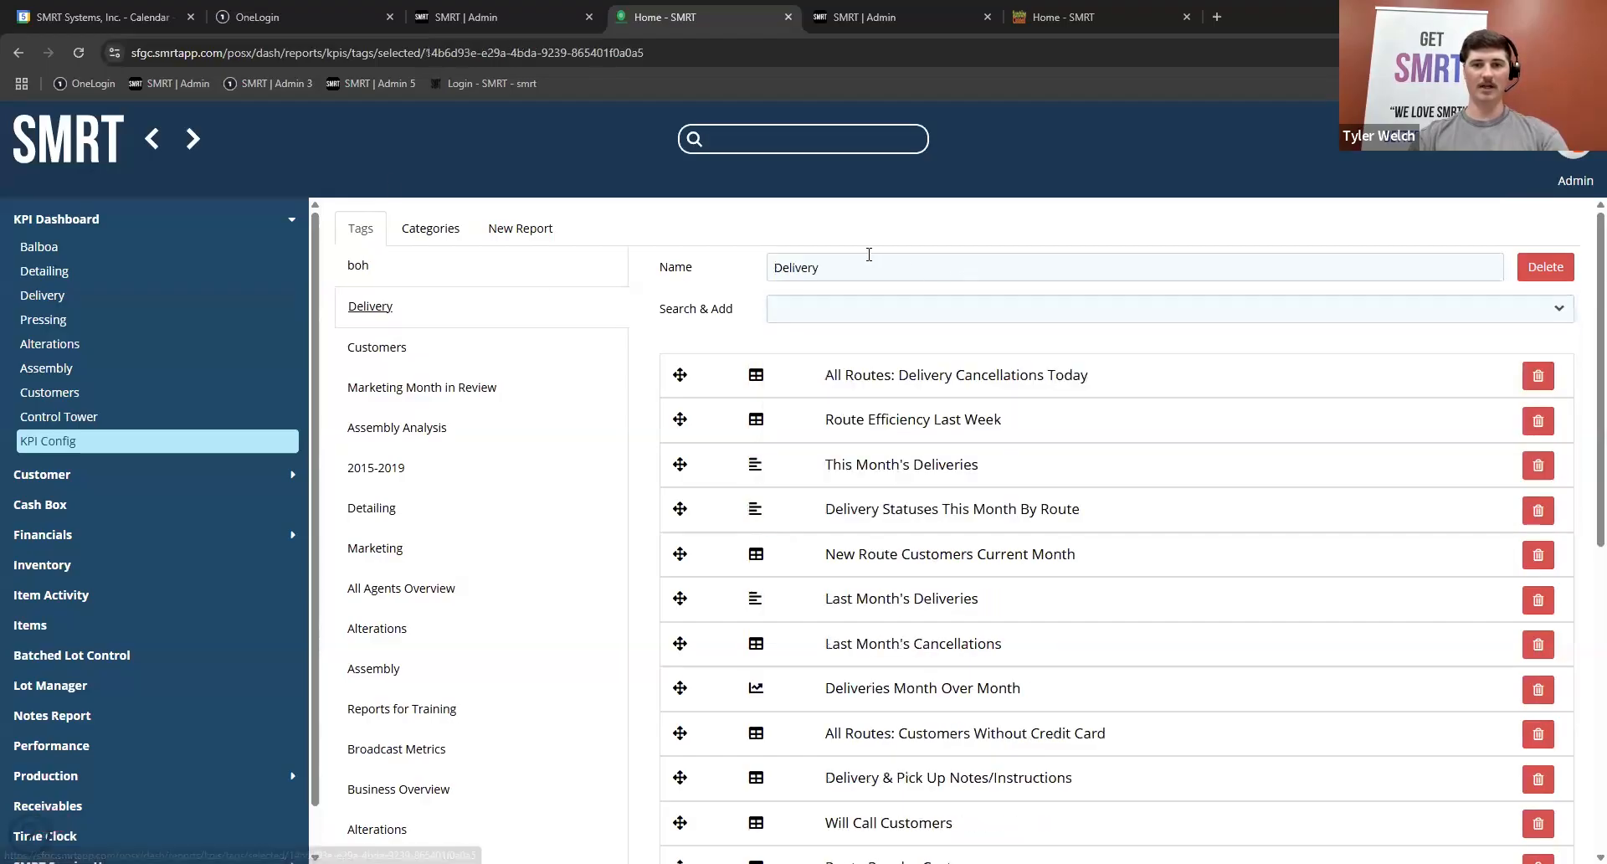
scroll(385, 536, down, 7)
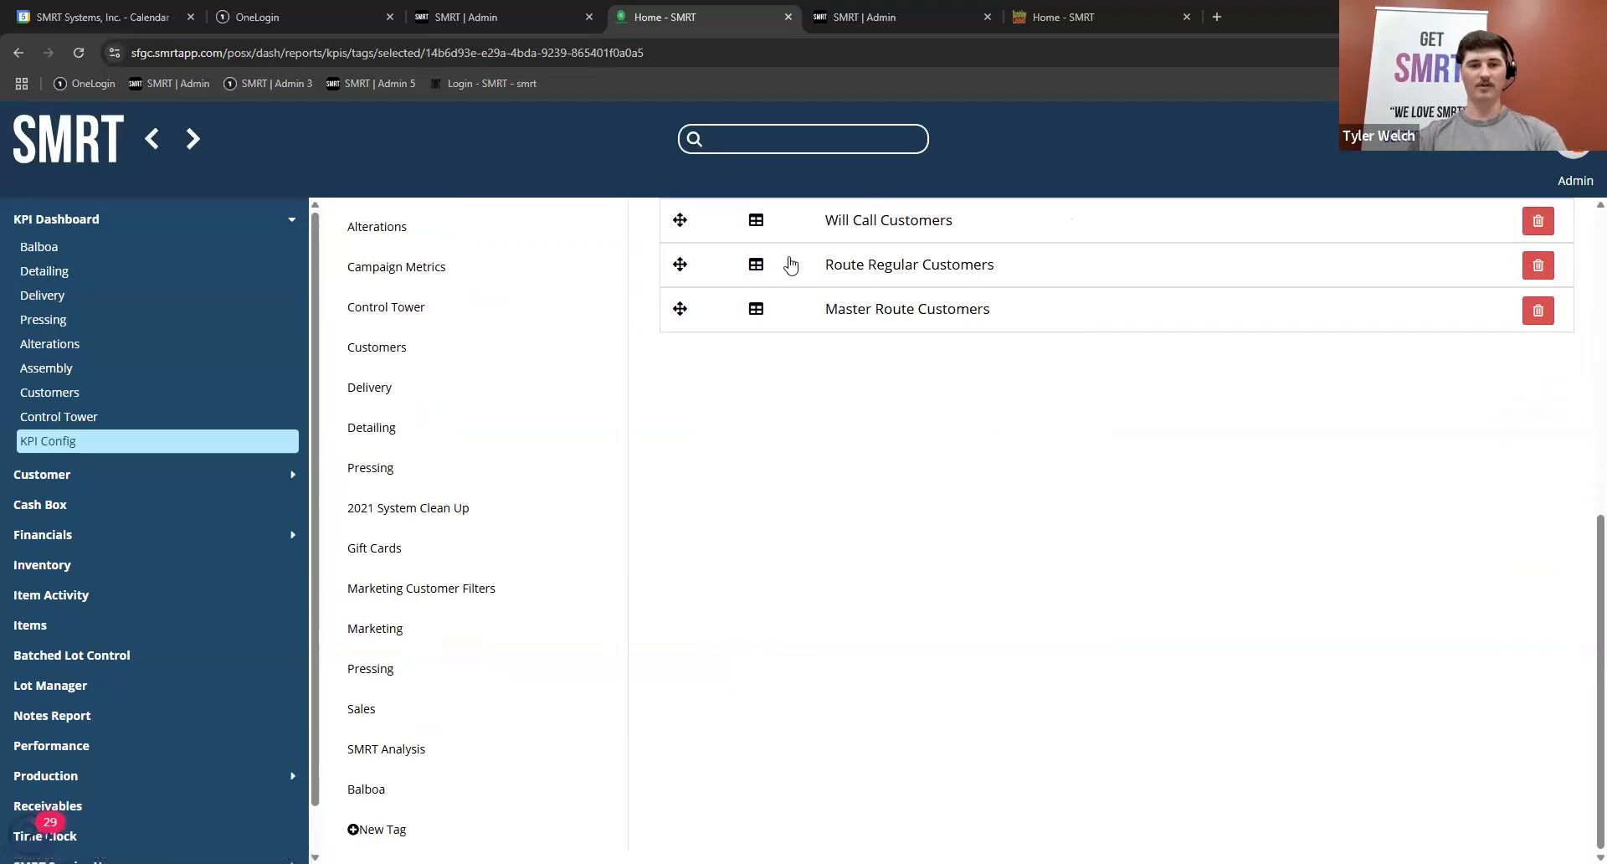
scroll(519, 320, up, 7)
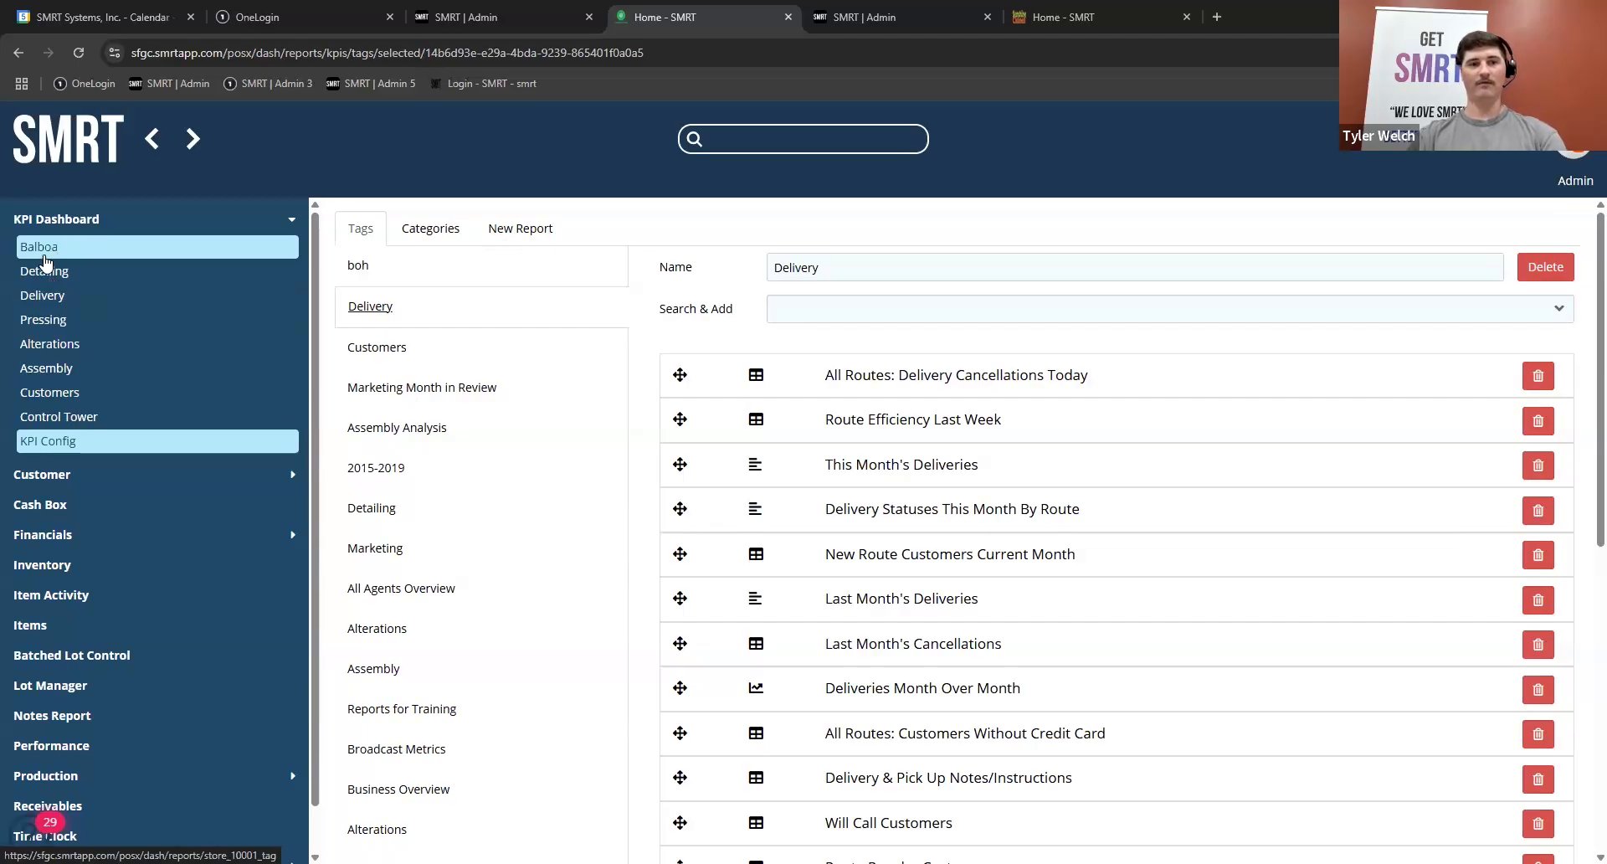
Step: View the Delivery KPI dashboard and its report tiles
click(45, 299)
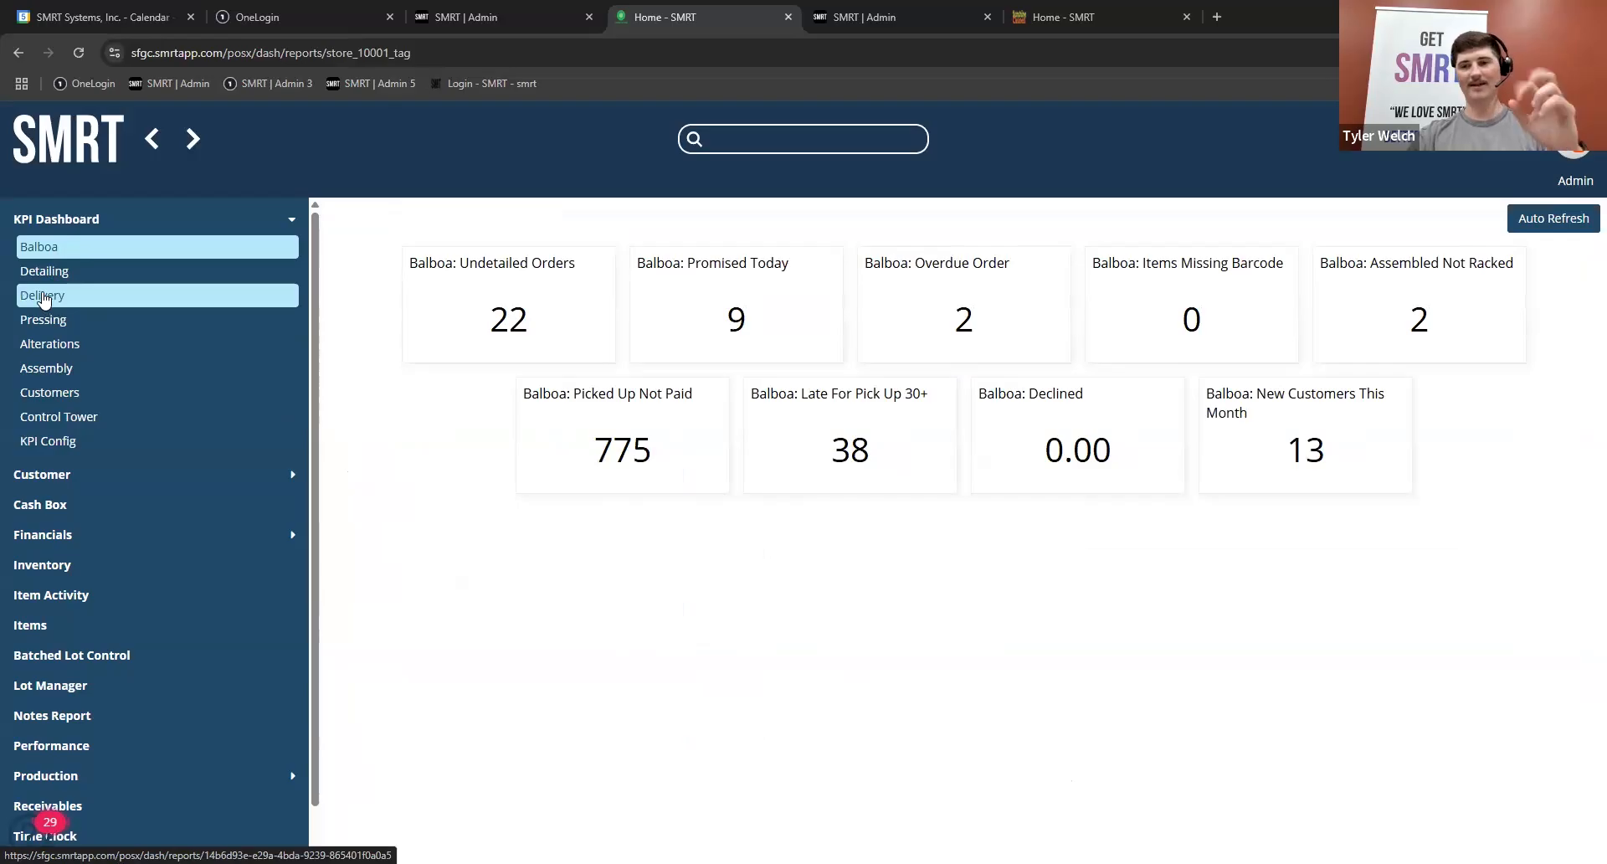
click(45, 316)
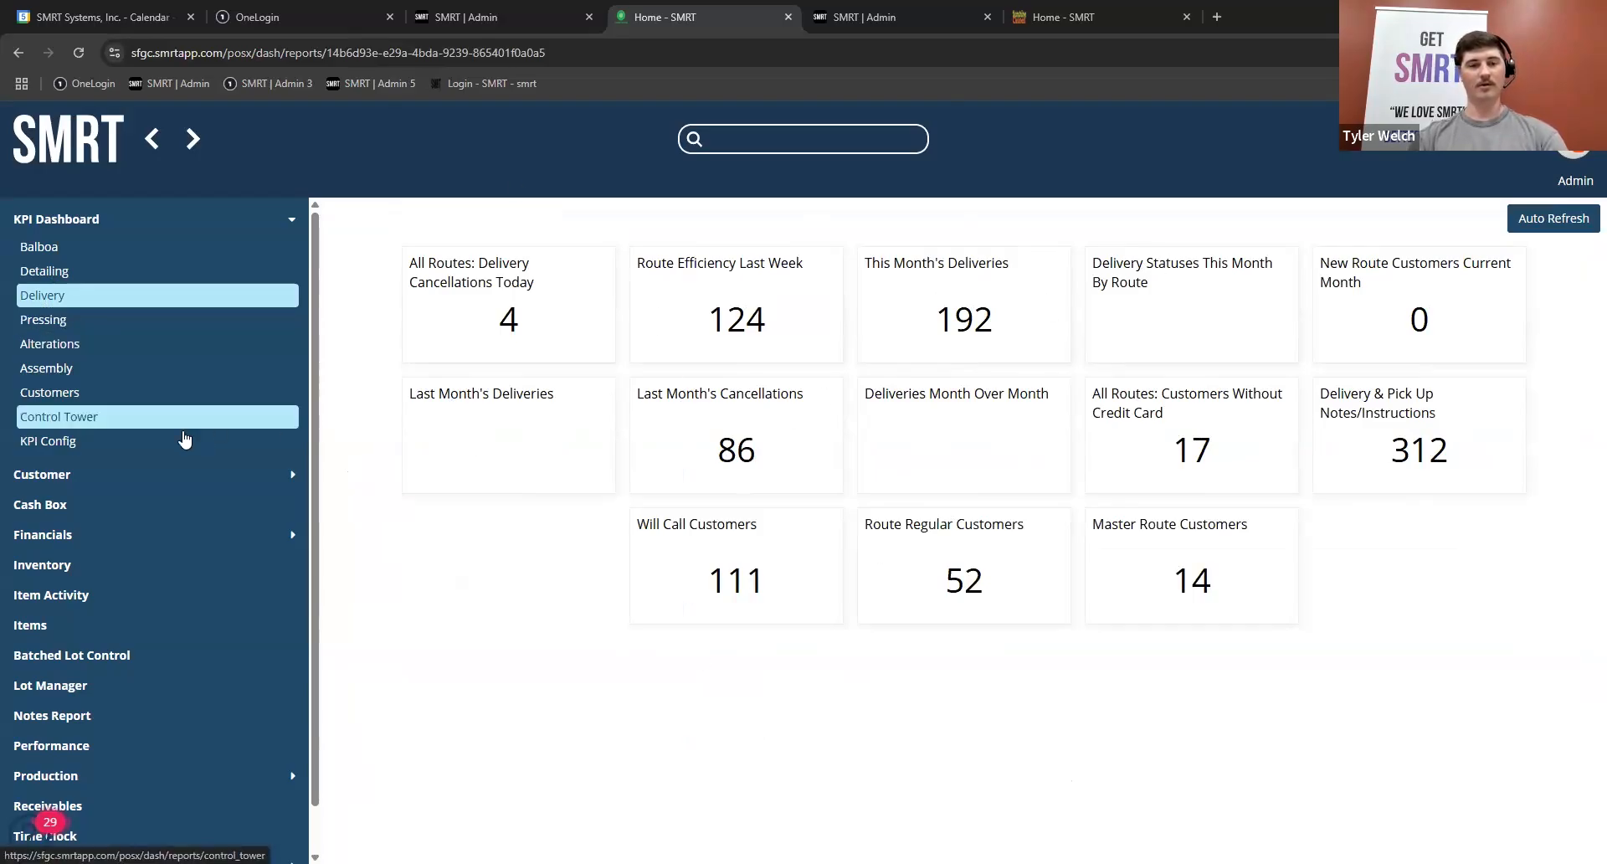
click(121, 452)
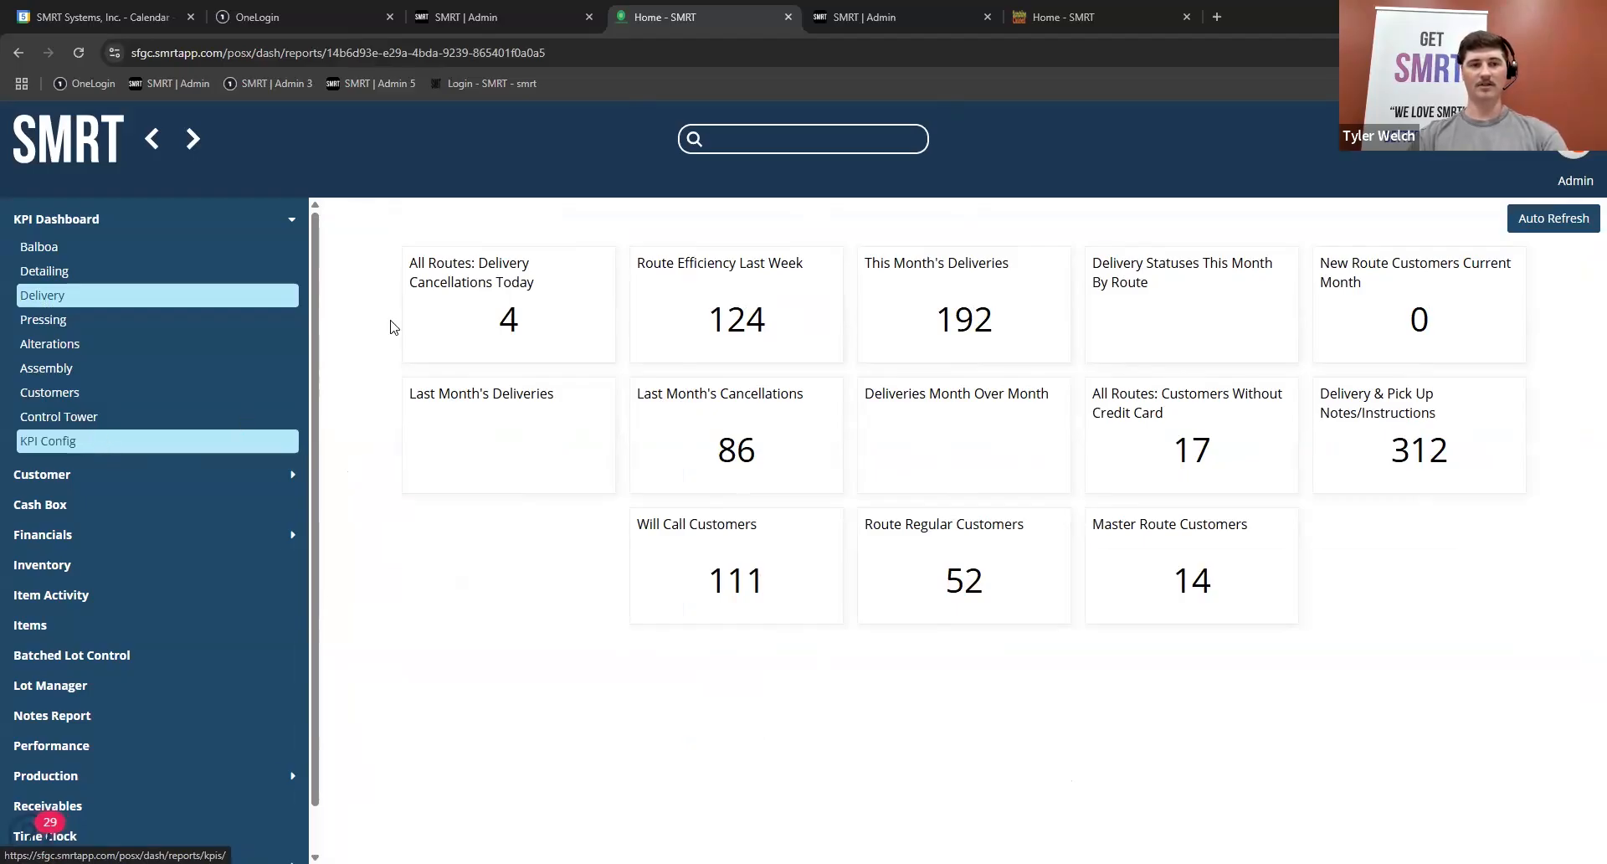
Step: Open the employee list in the settings and return to the home screen
click(69, 149)
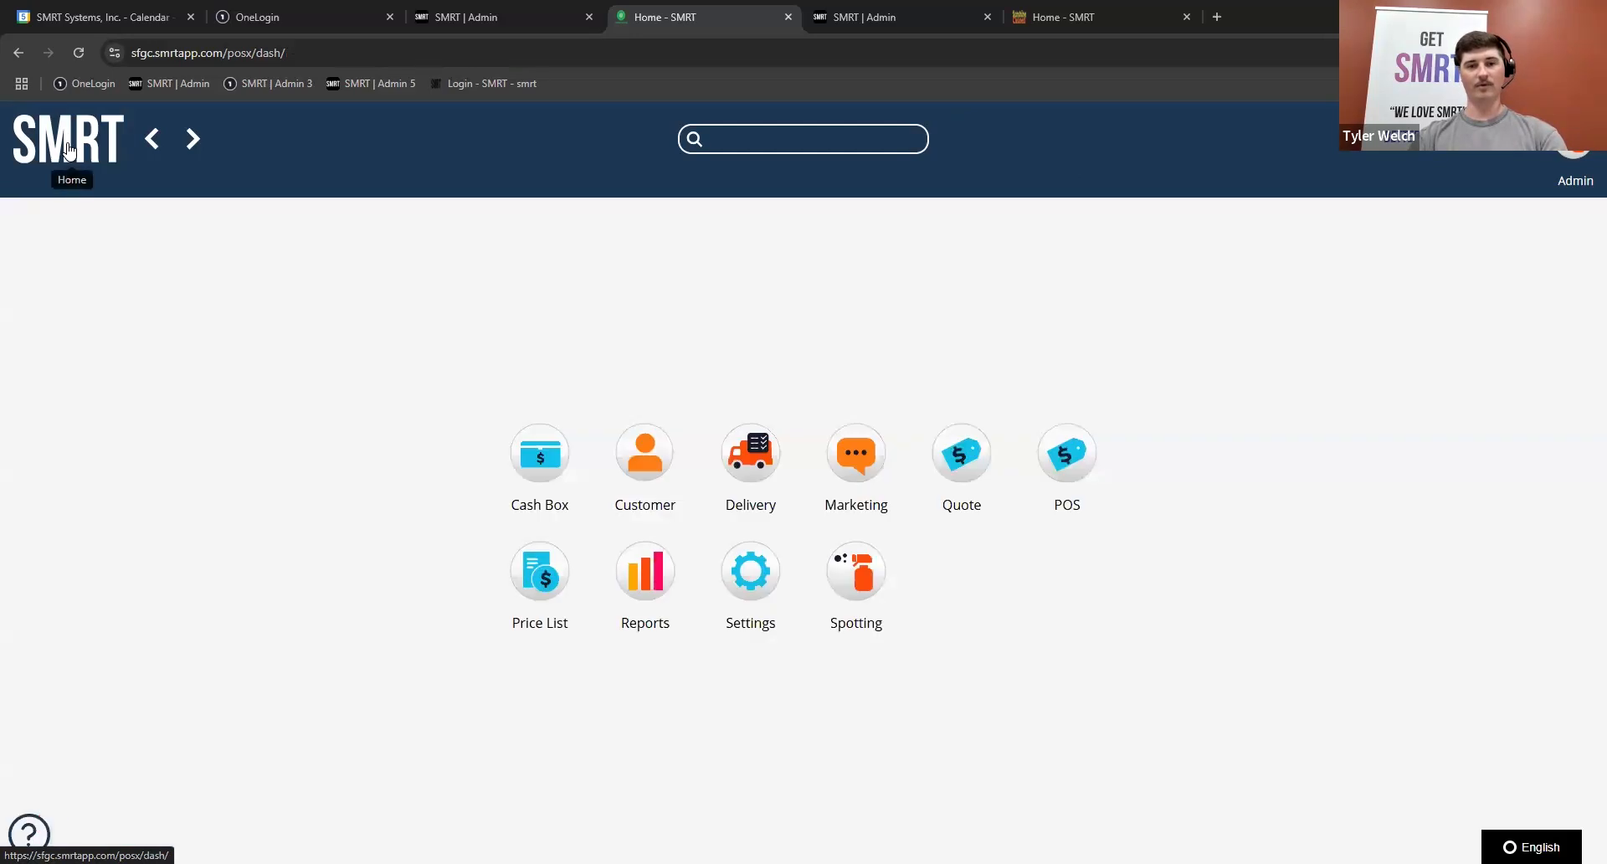
click(750, 556)
click(1067, 456)
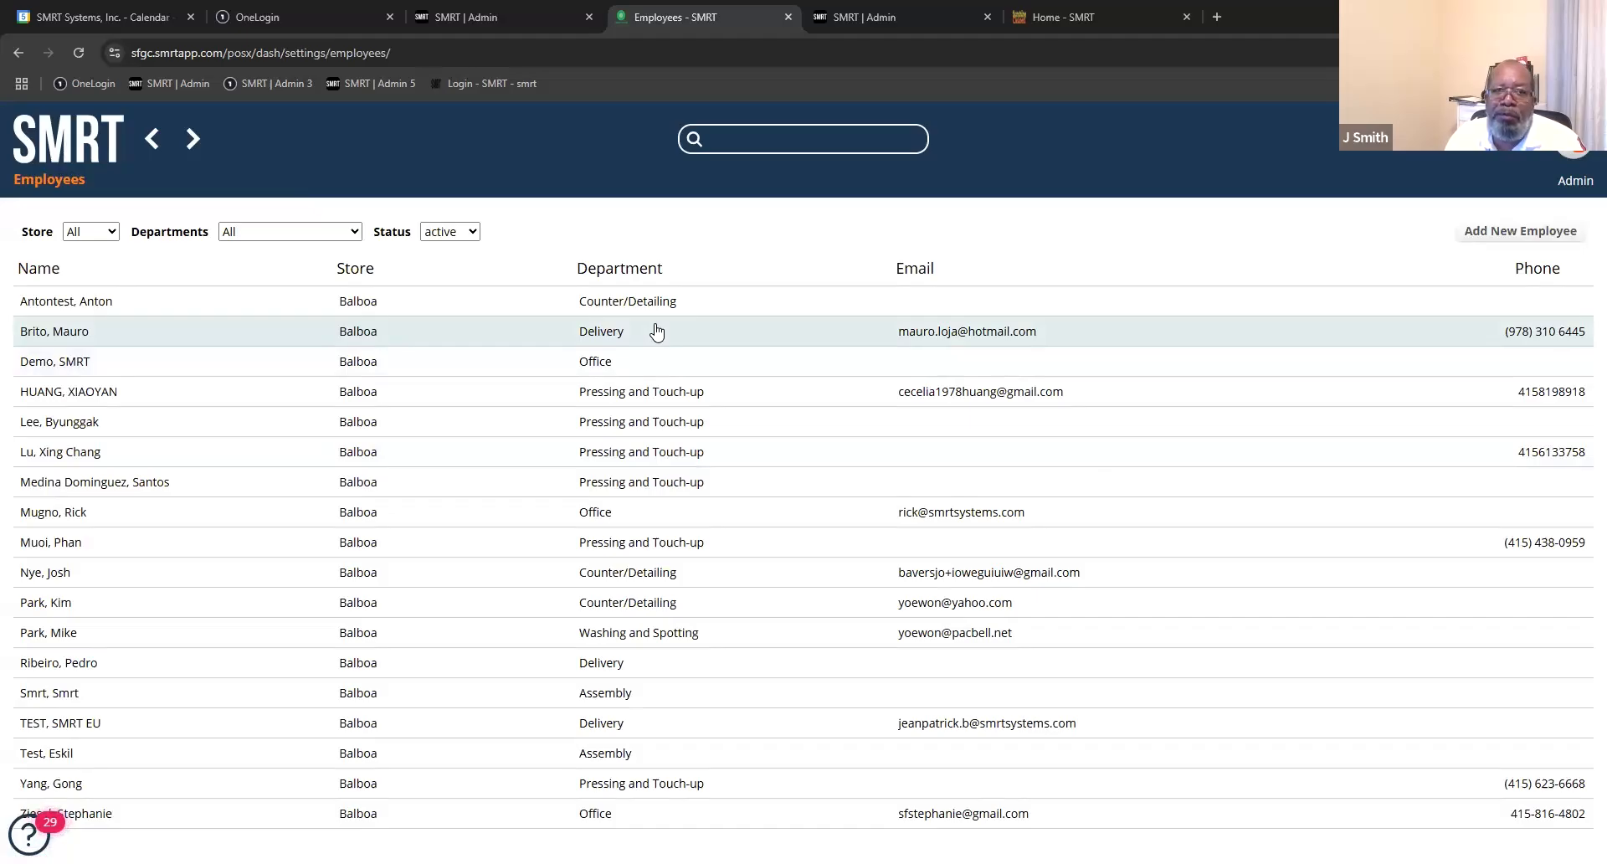
click(71, 142)
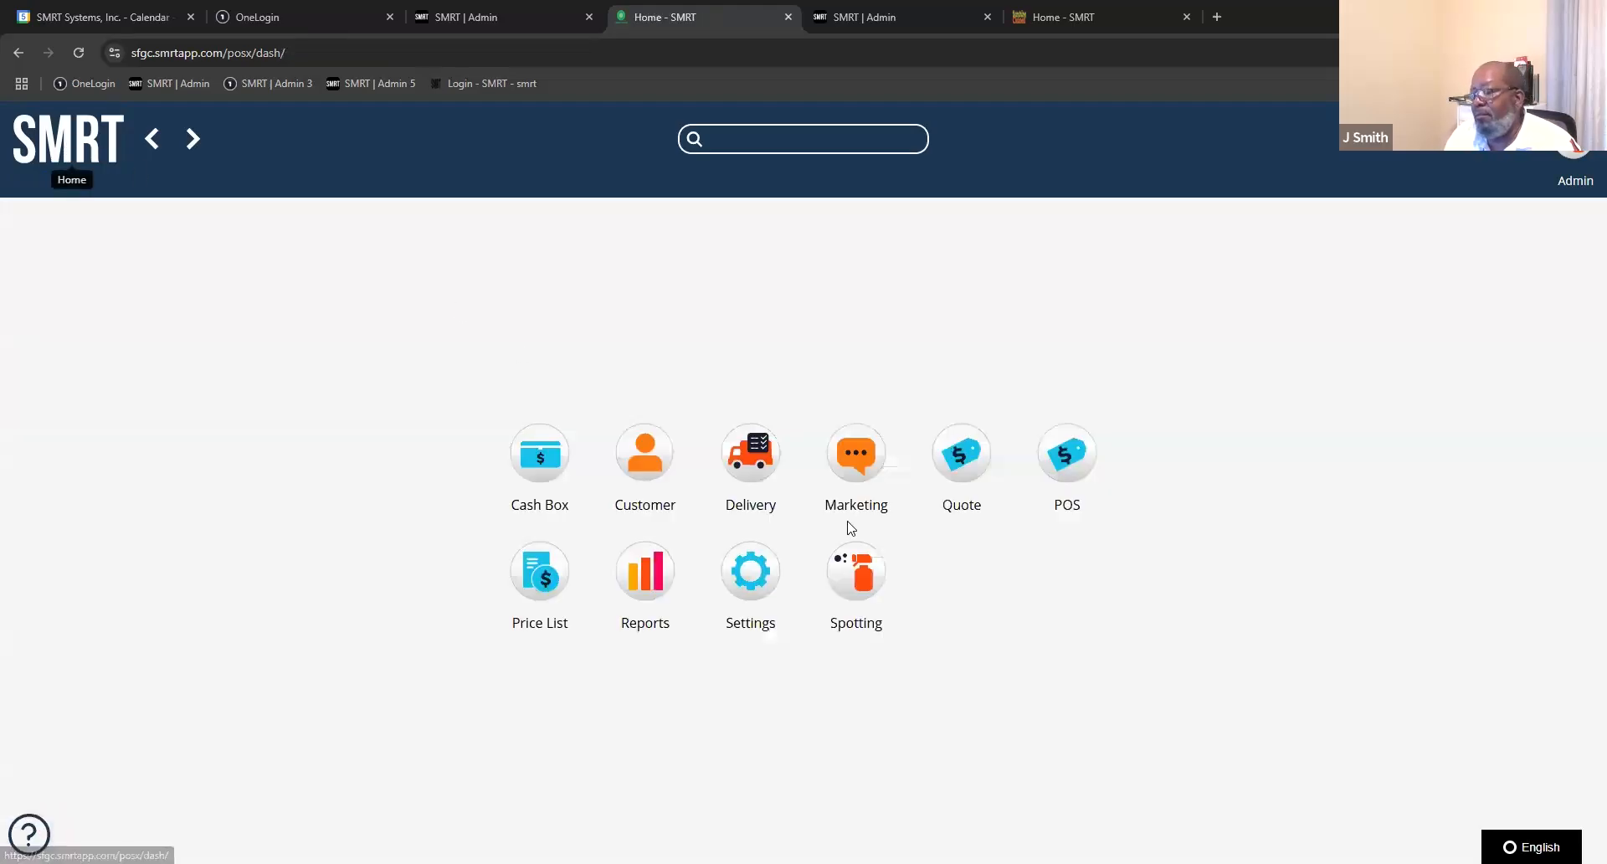
Step: Return to the KPI tag configuration and examine the Assembly Analysis and All Agents Overview tags and the full tag list
click(643, 573)
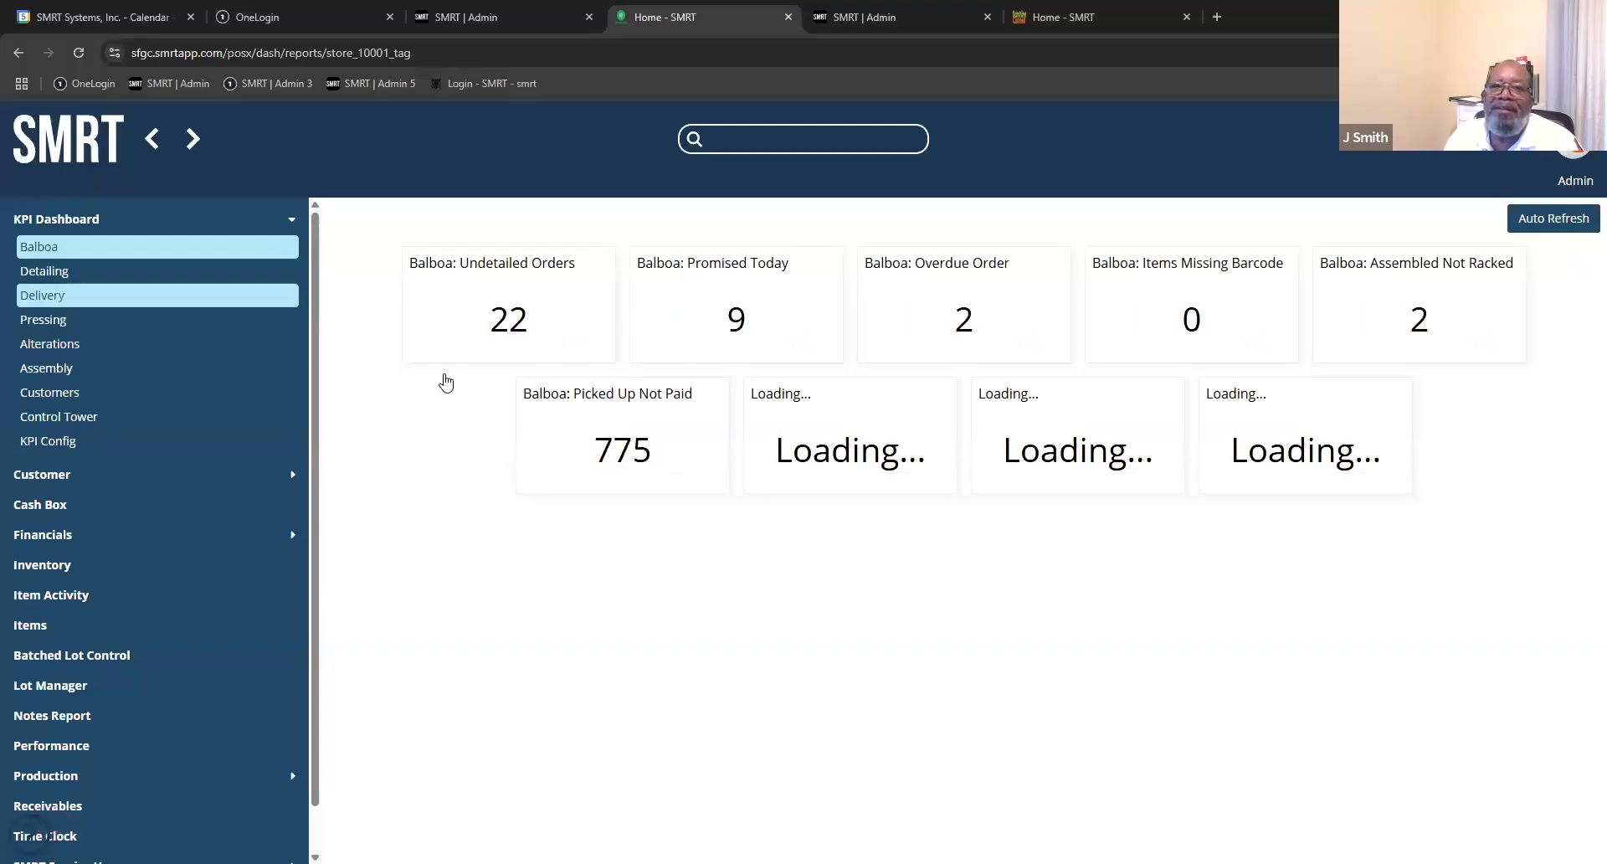
click(340, 237)
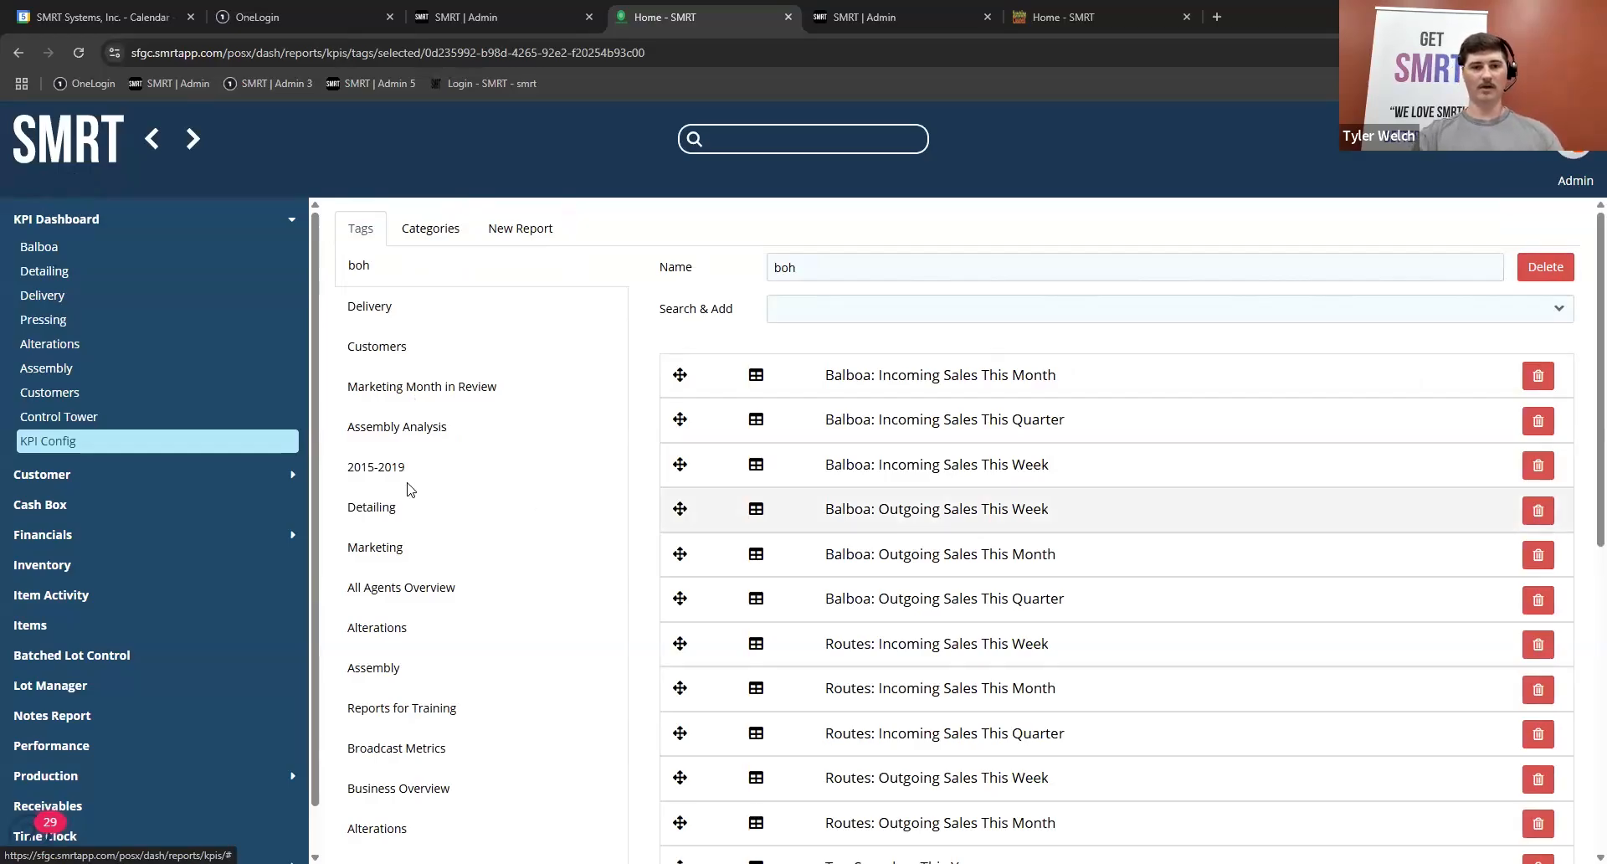
click(401, 429)
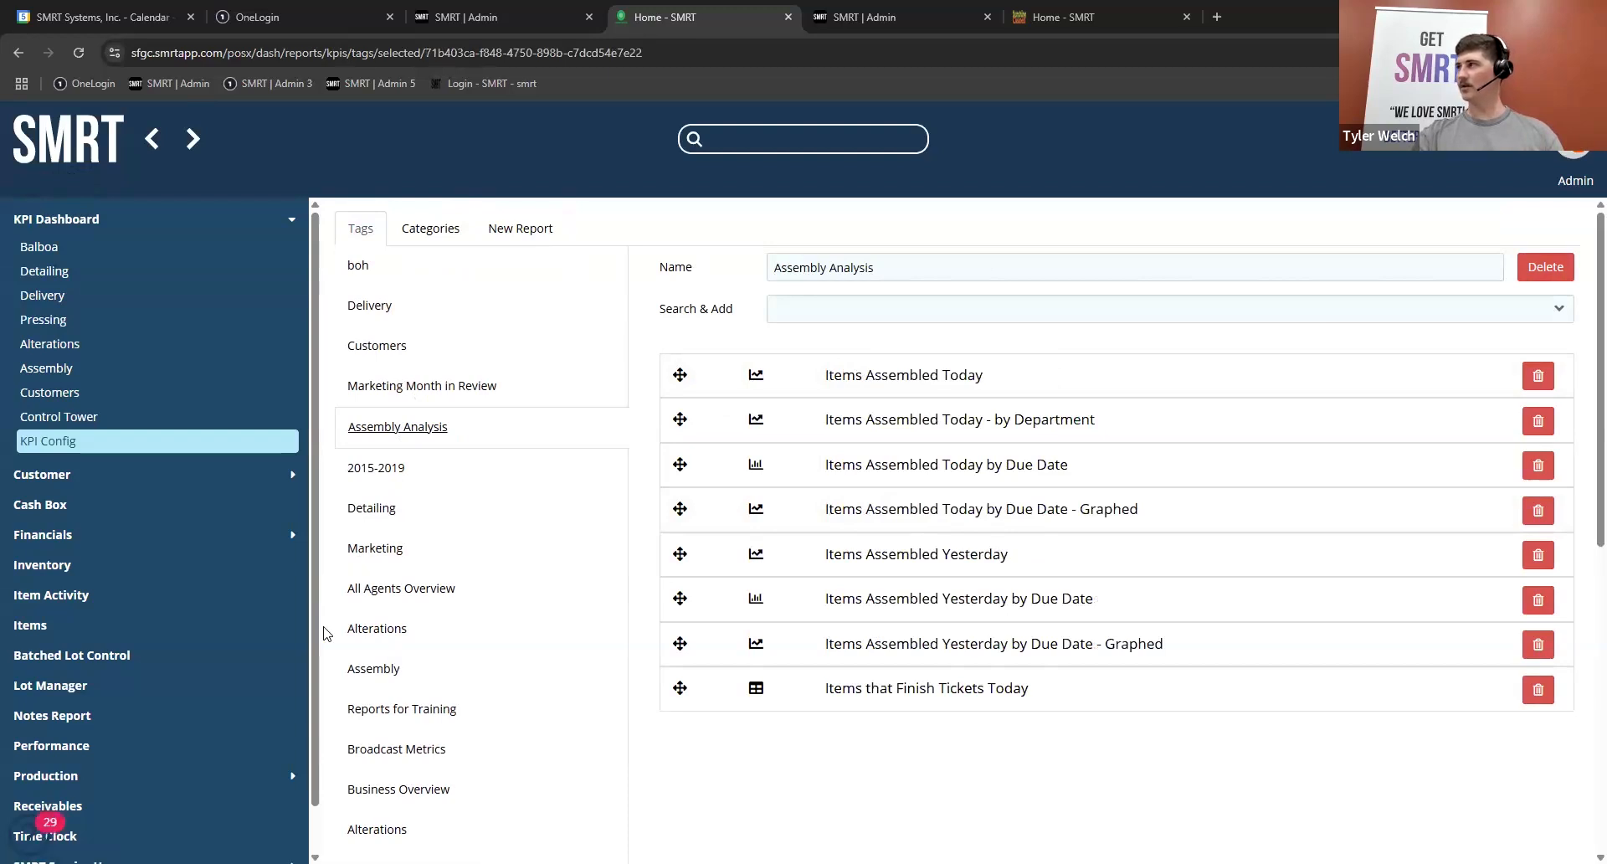
click(398, 591)
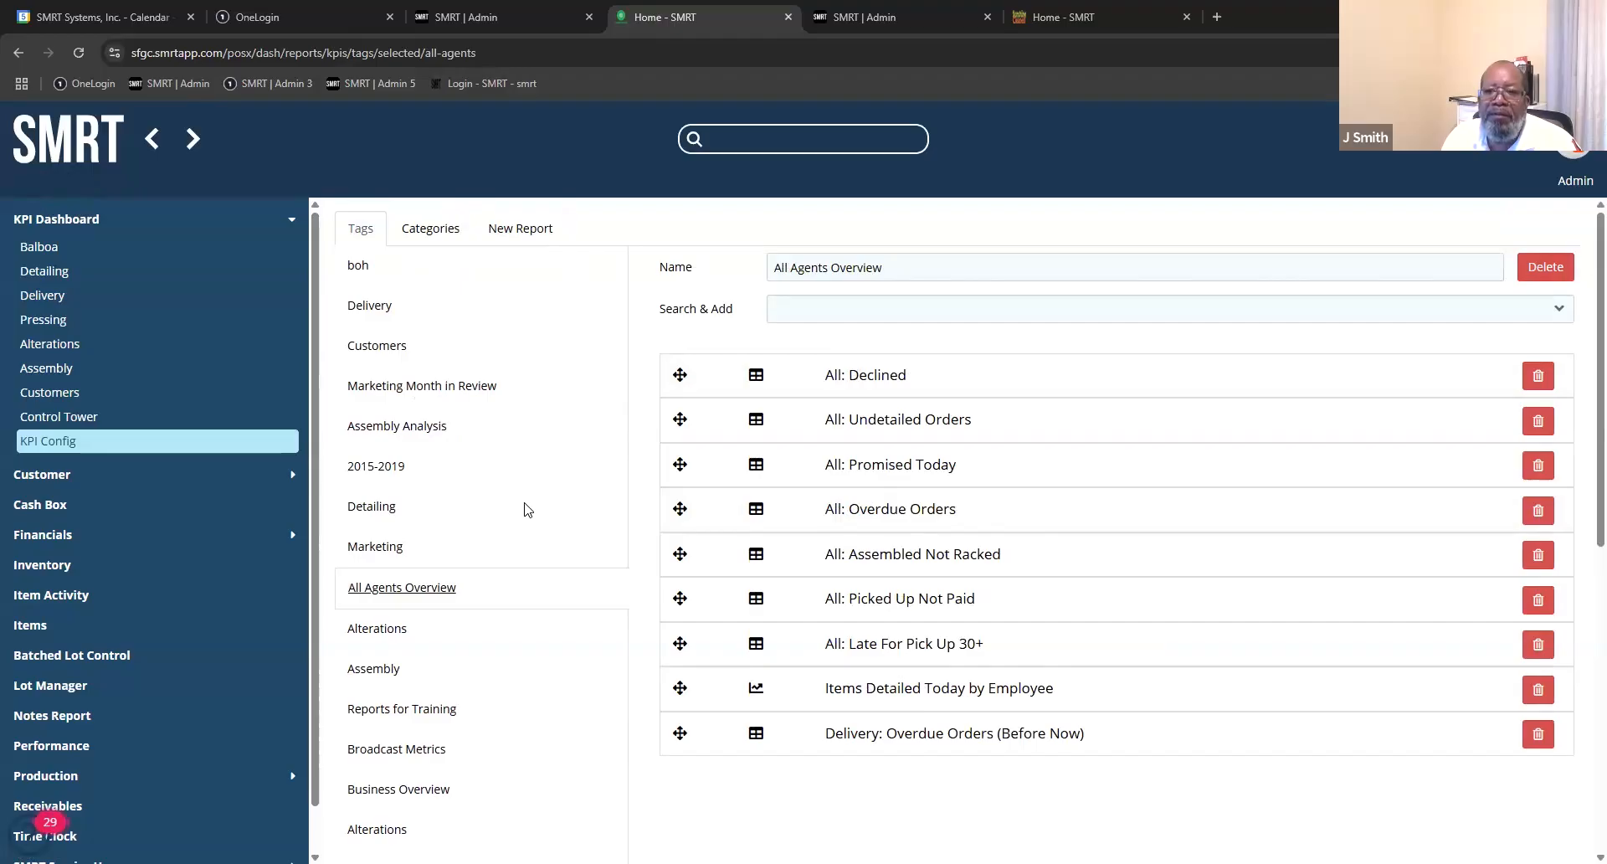
scroll(502, 750, down, 5)
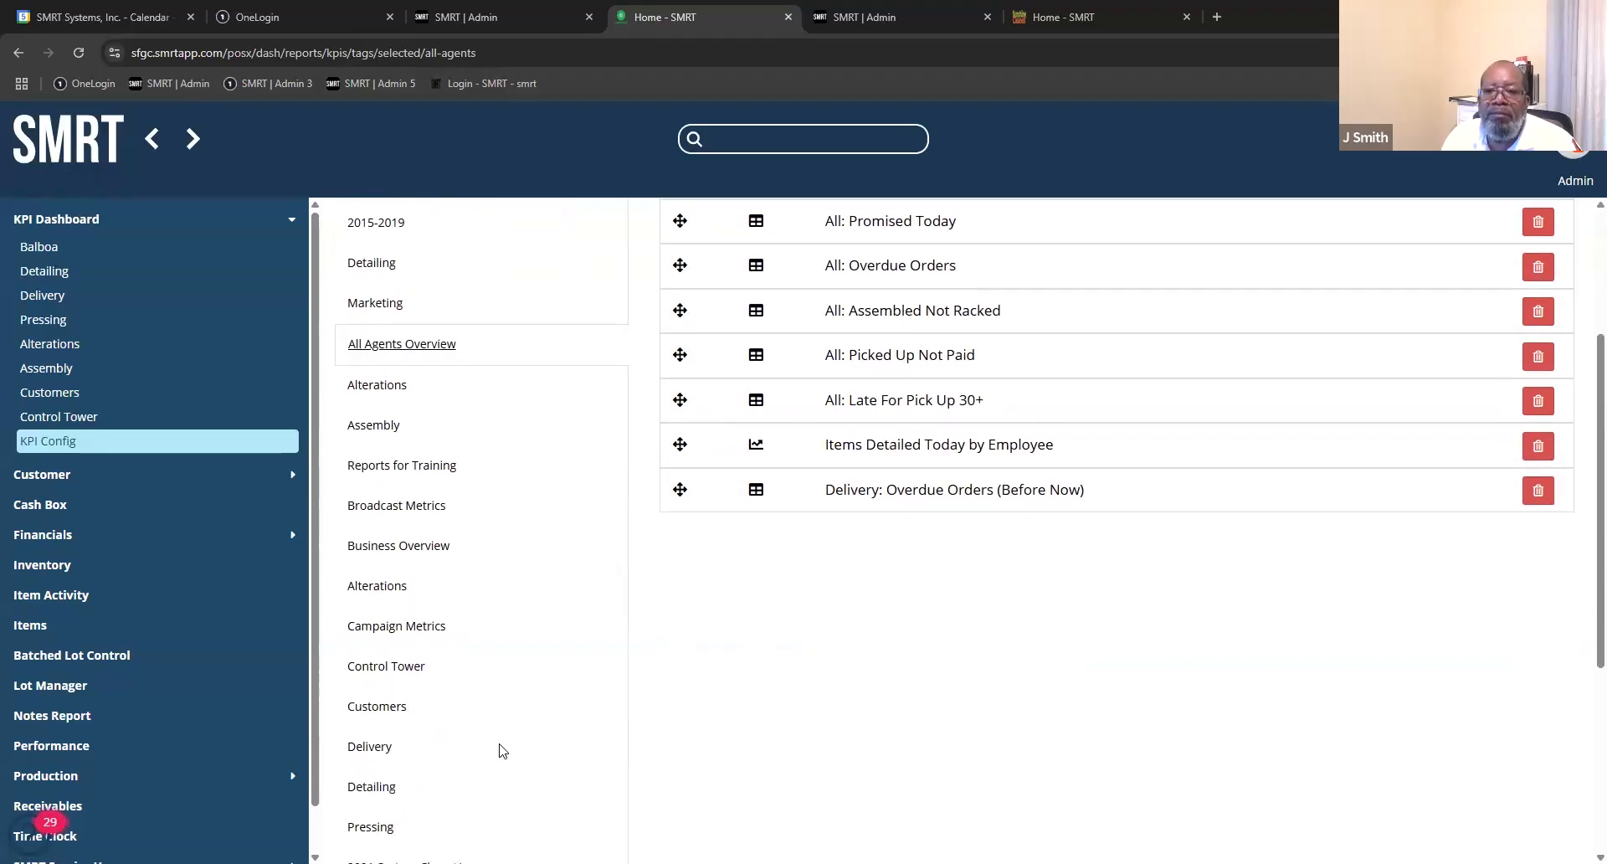
scroll(502, 750, down, 1)
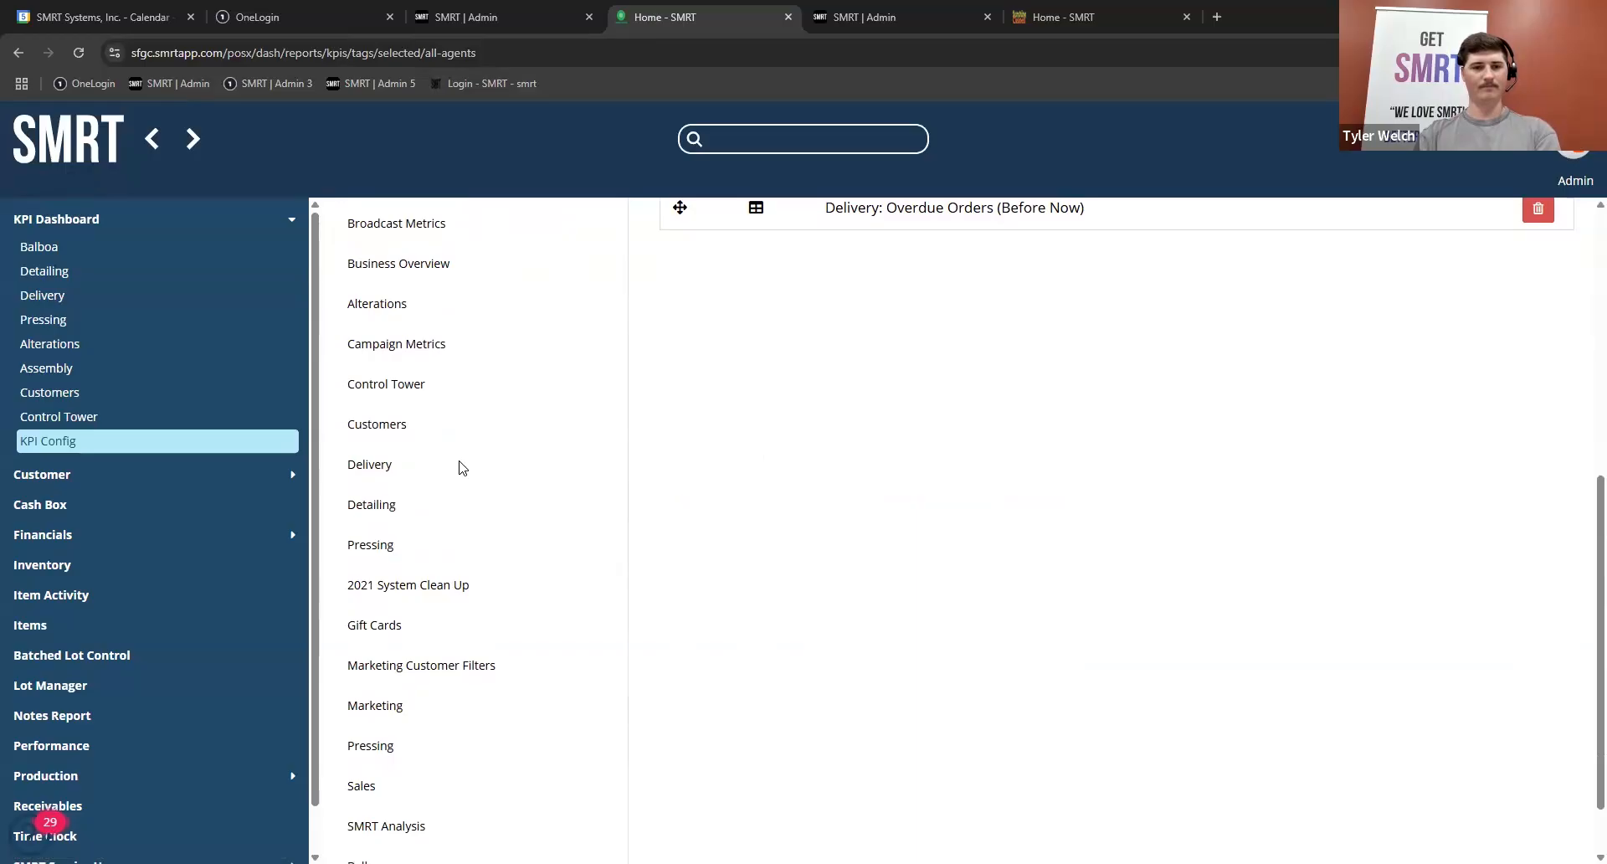
scroll(458, 467, down, 1)
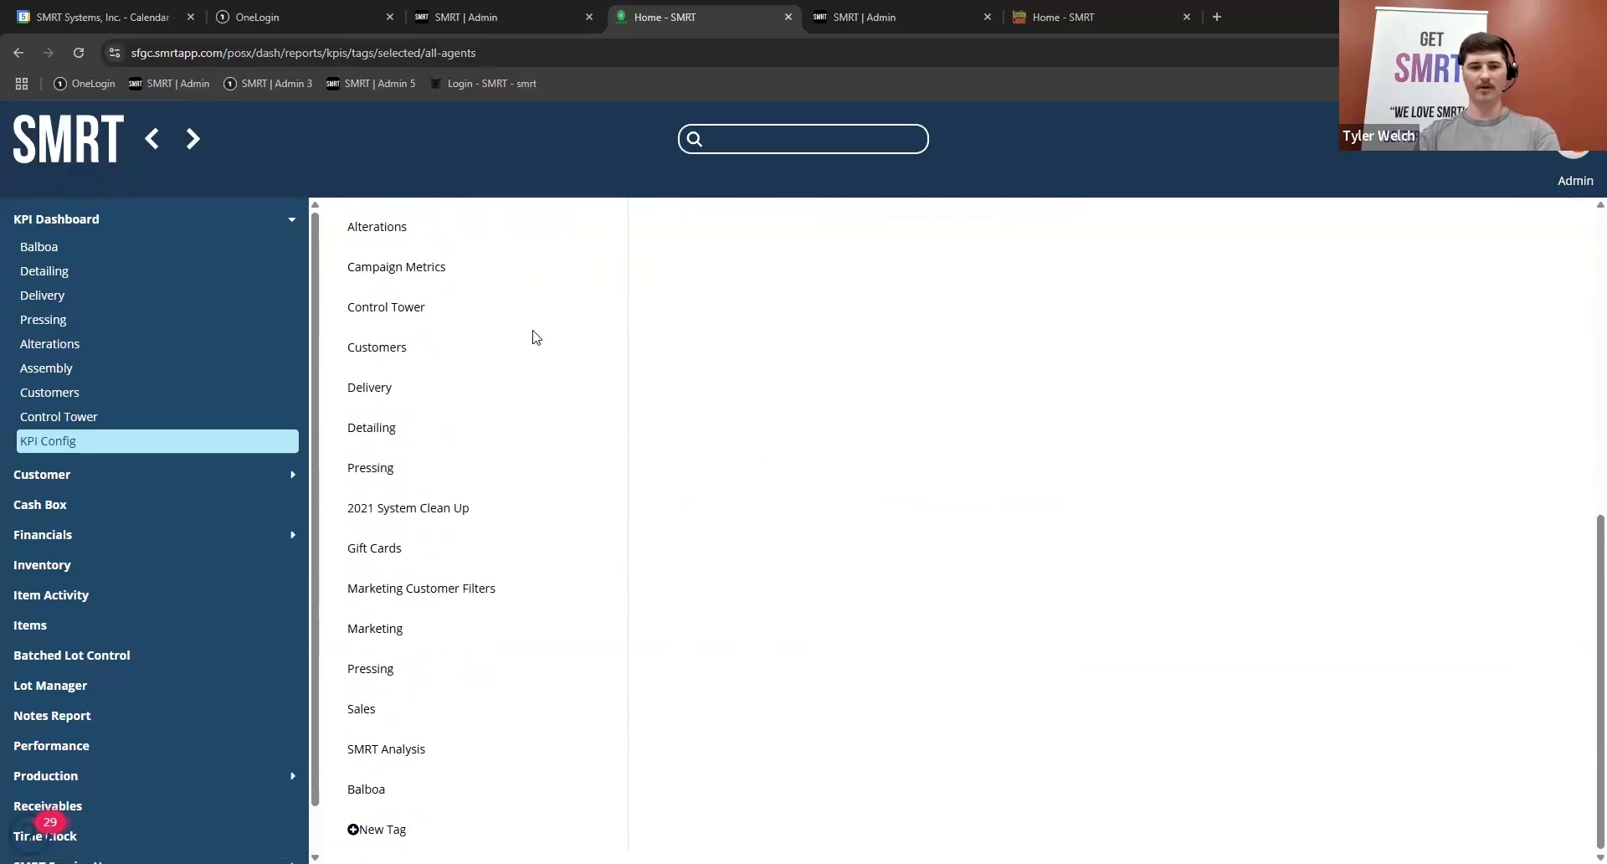
scroll(534, 336, up, 5)
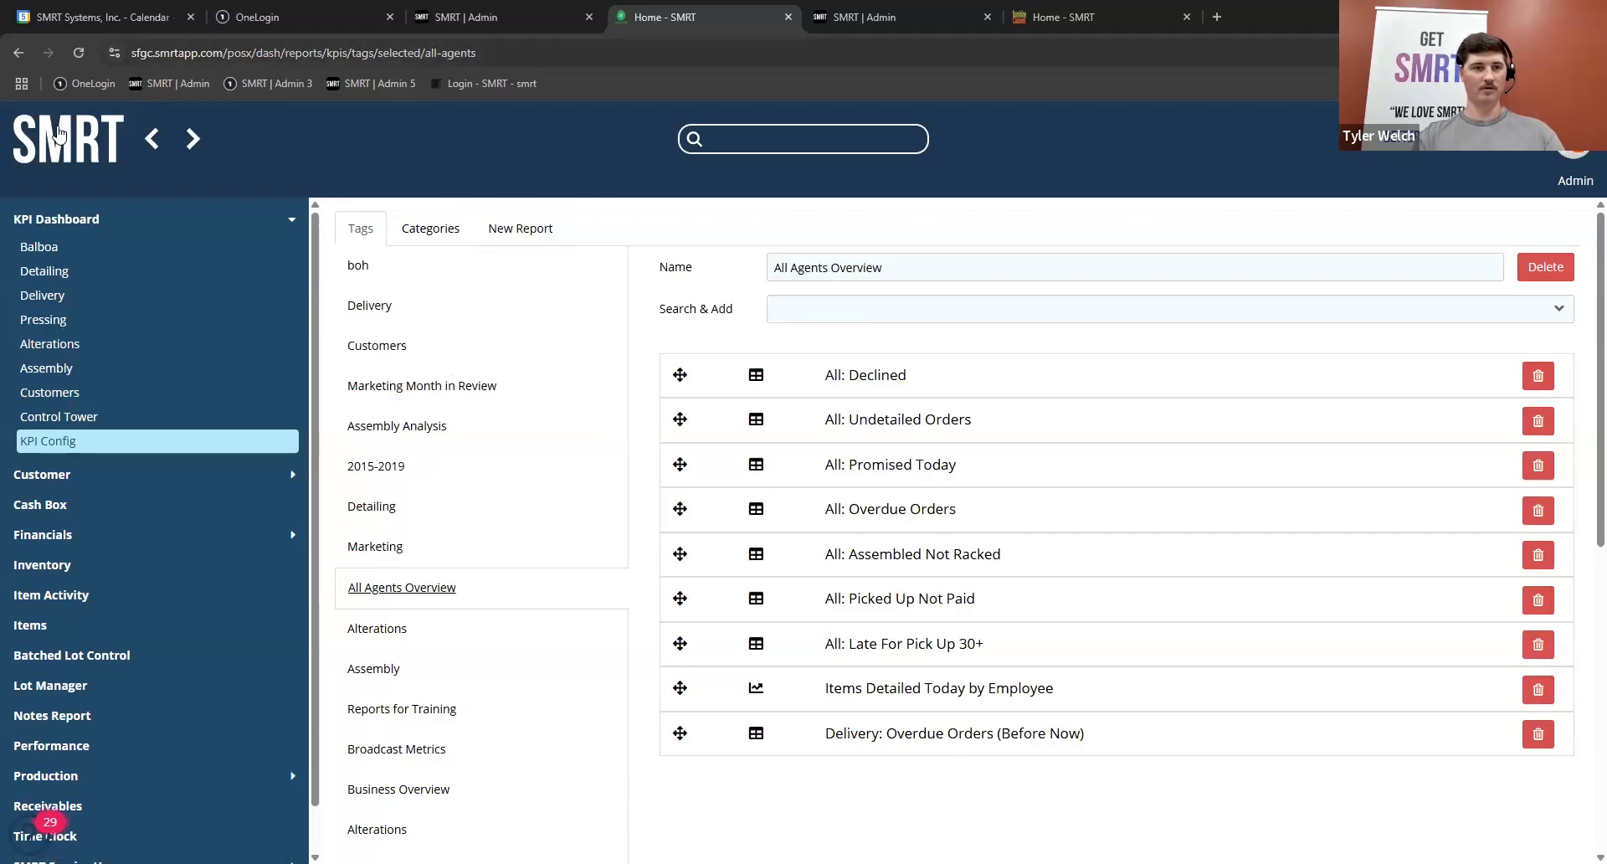
Step: Open the first employee's record from the employee settings and show its admin details
click(96, 134)
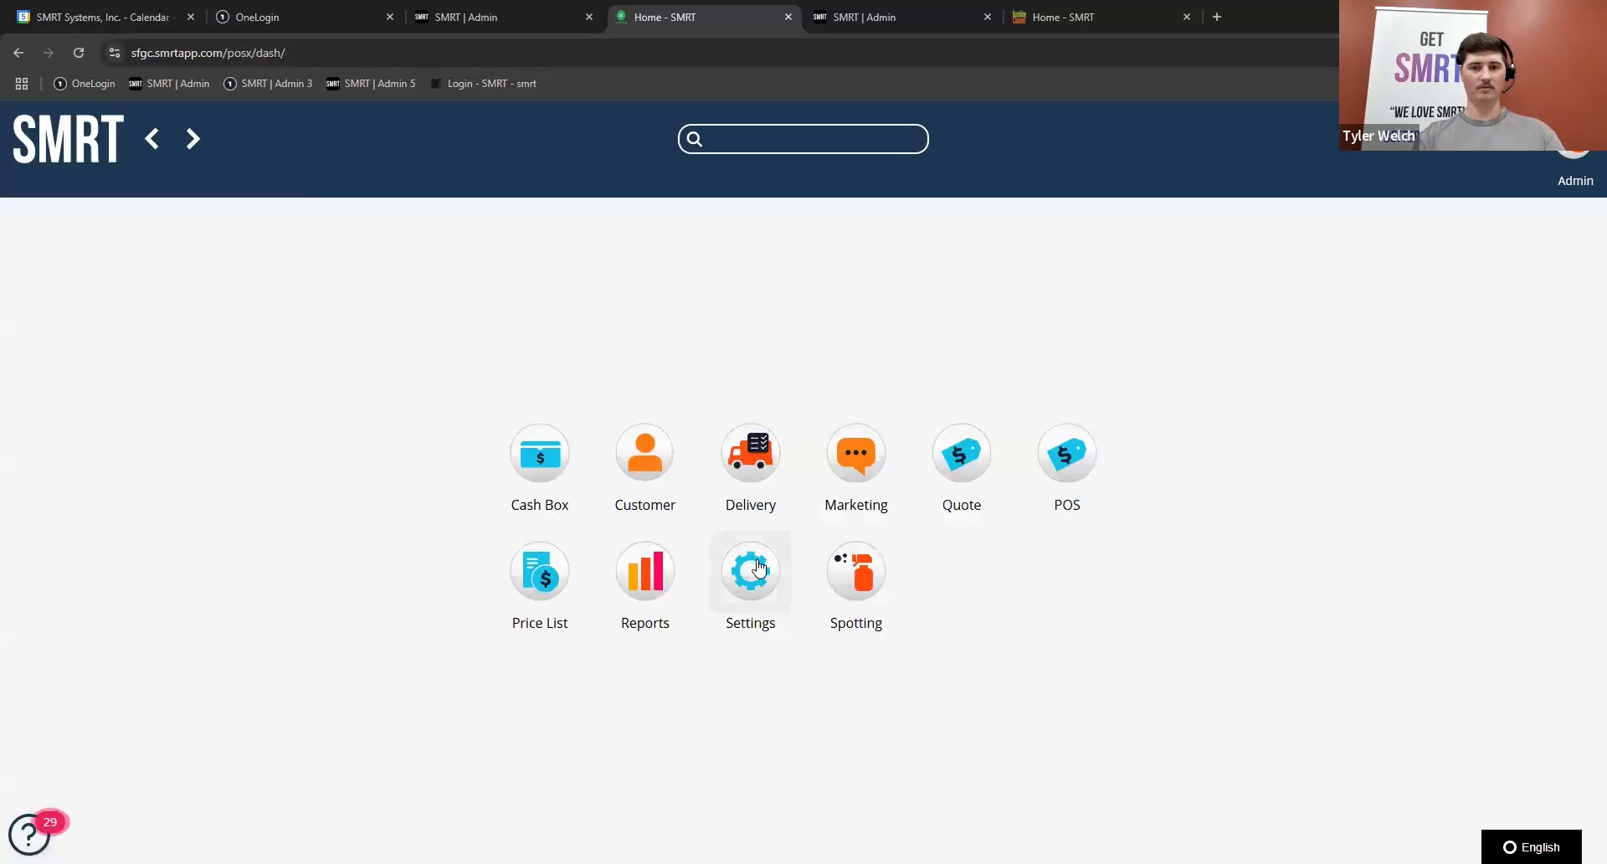
click(759, 568)
click(1067, 443)
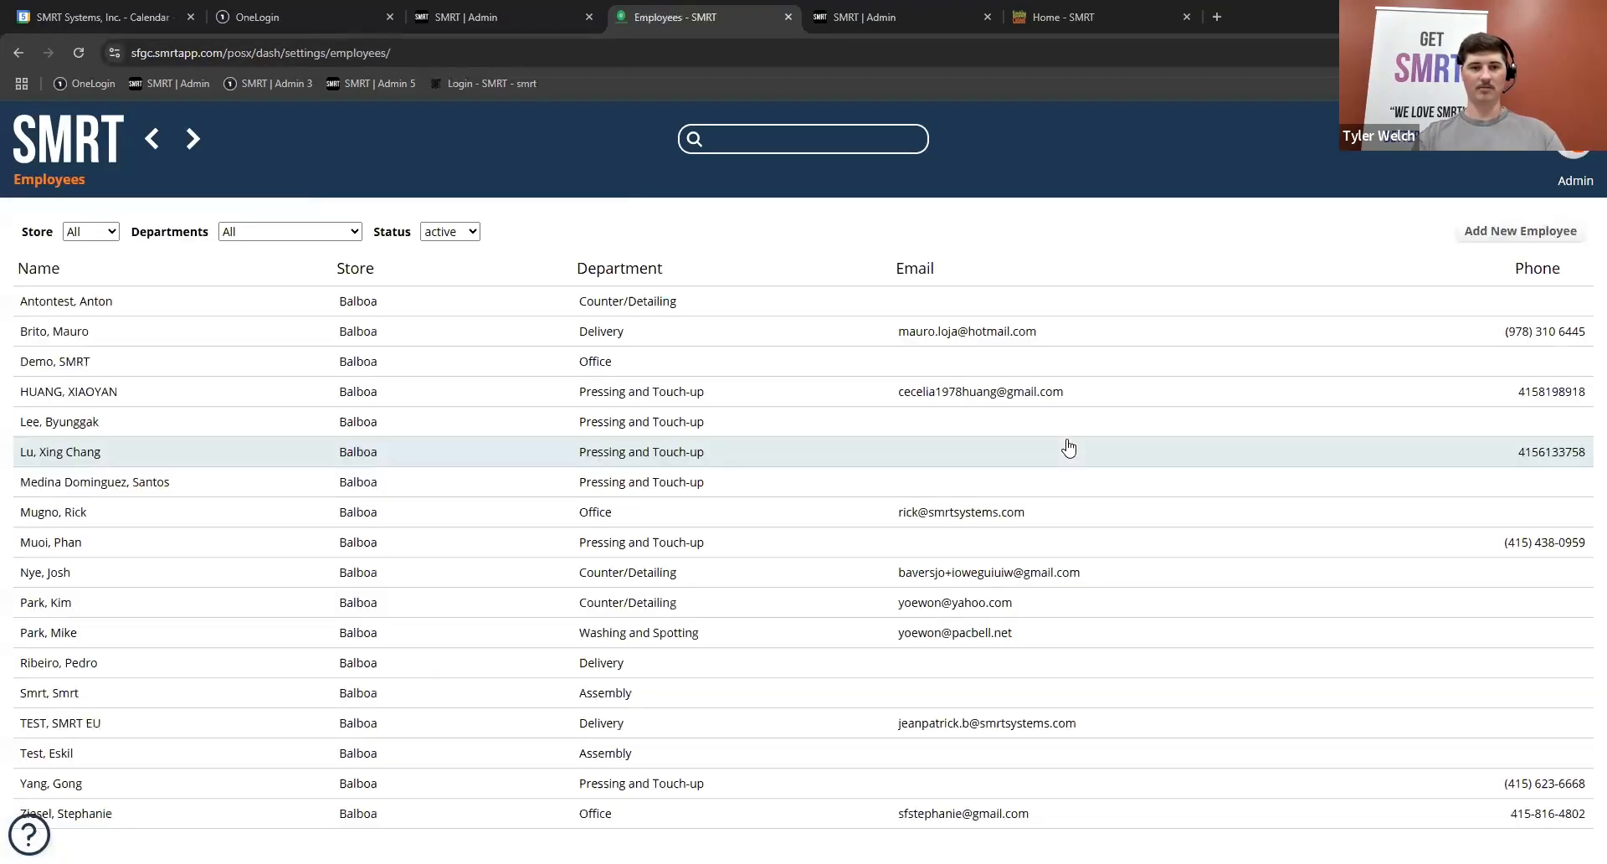
click(230, 302)
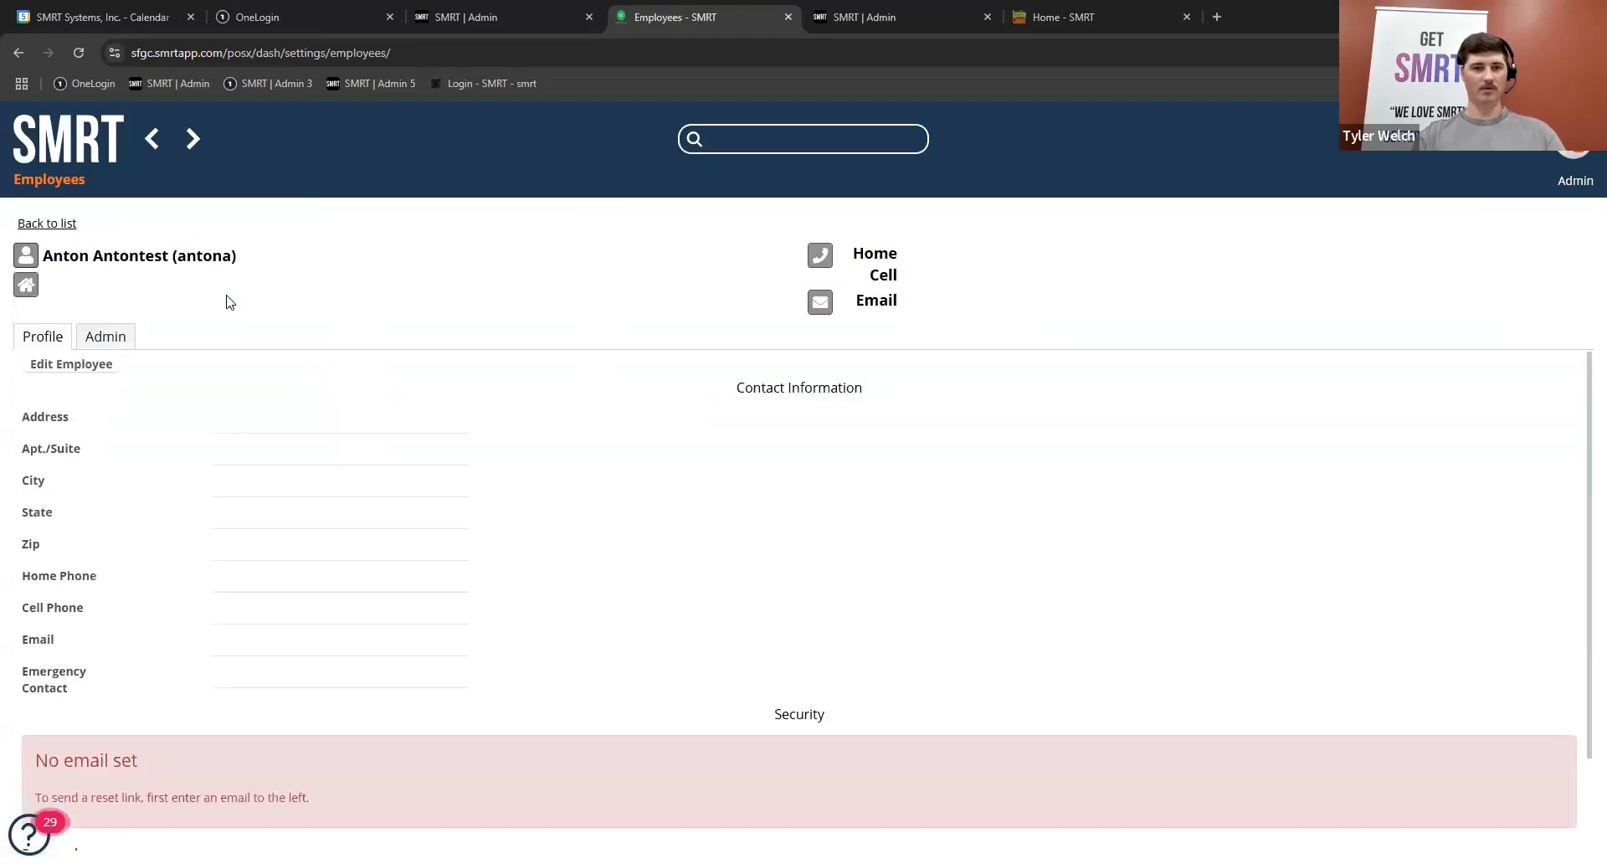
click(127, 341)
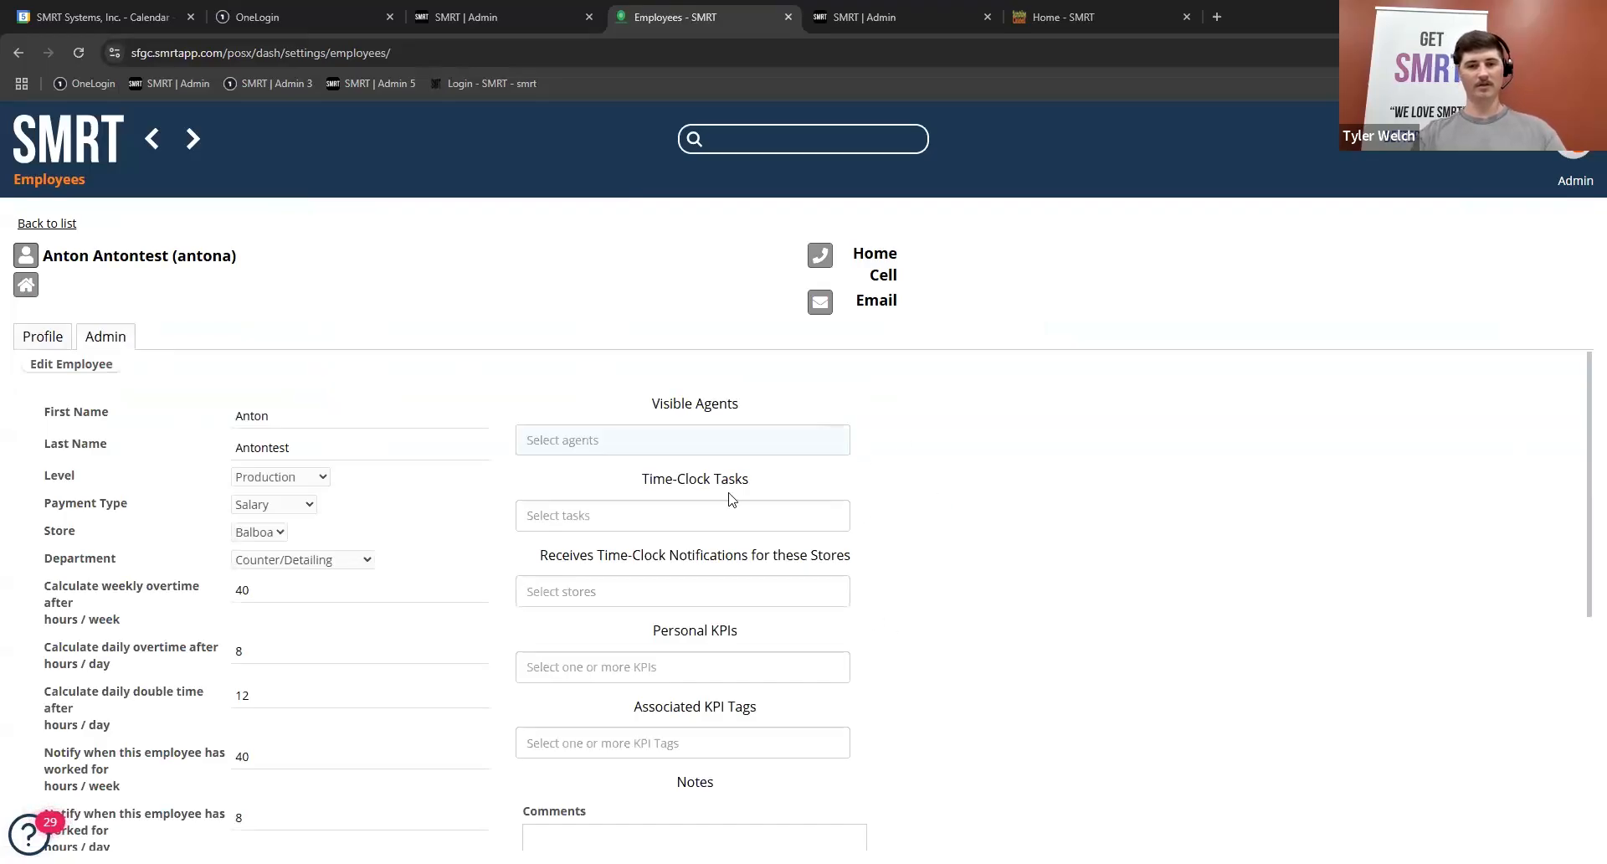
Step: Search the employee's associated KPI tags for "Del", and return to the home screen without selecting a tag
click(662, 744)
scroll(1001, 660, down, 3)
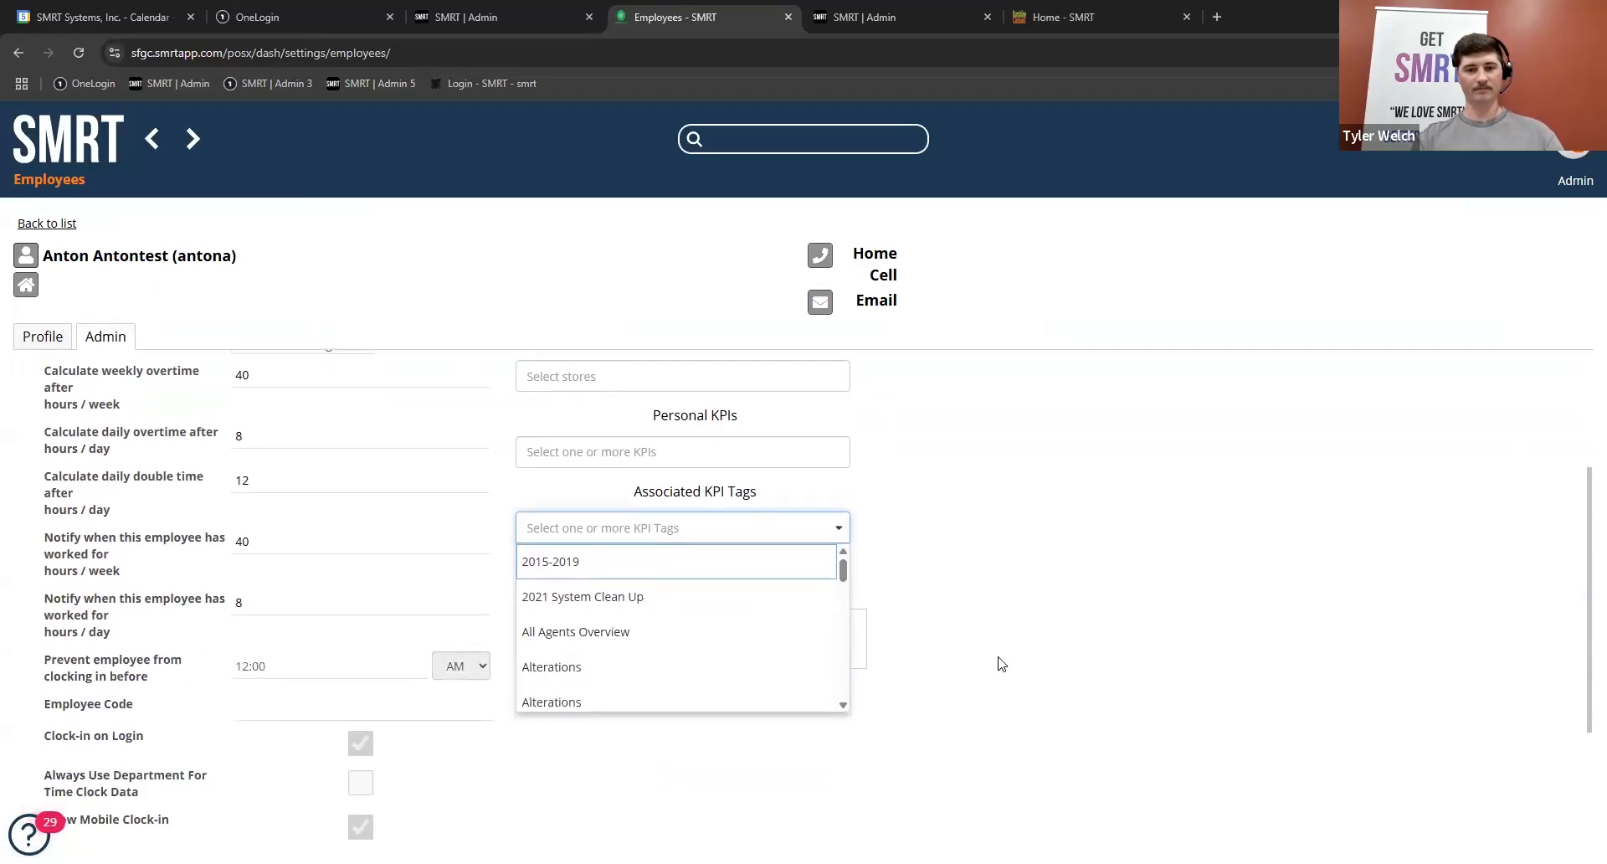
scroll(688, 672, down, 4)
scroll(688, 672, up, 4)
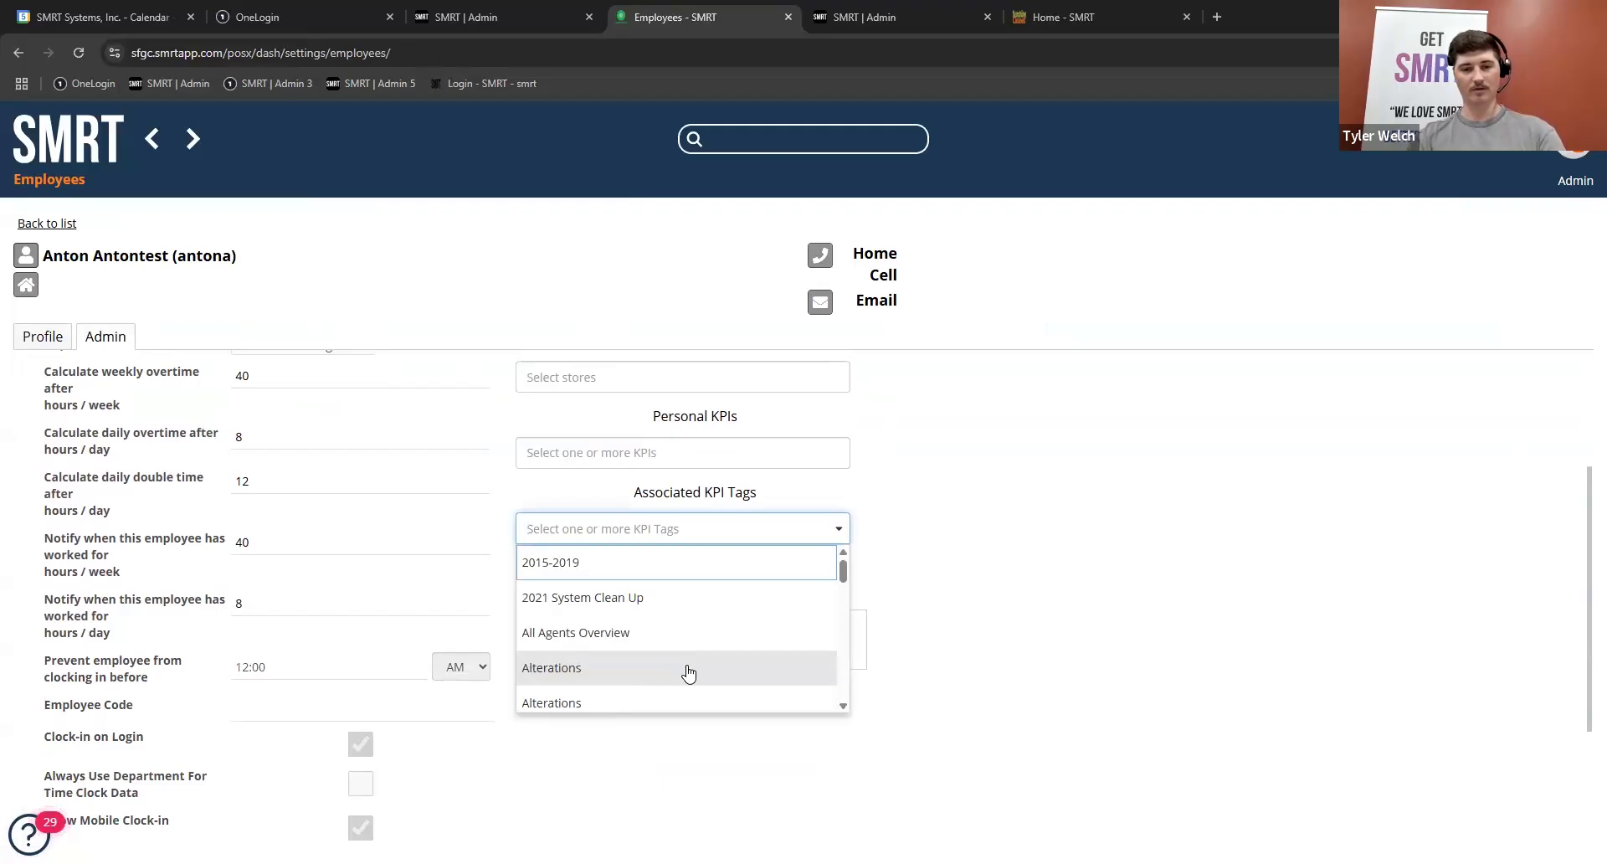
text(Del)
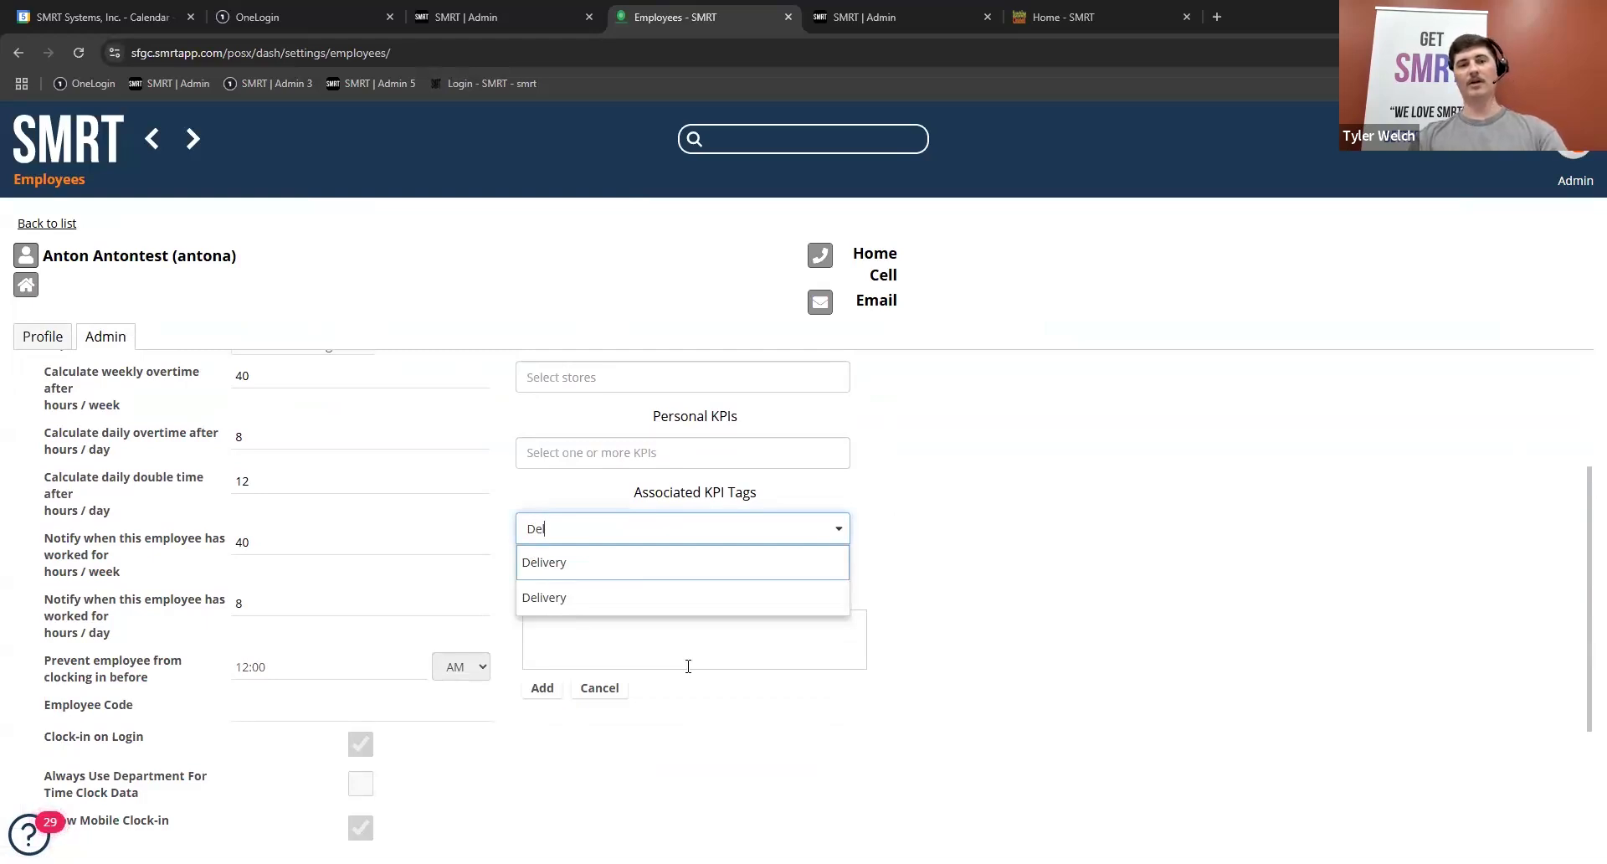
click(66, 162)
click(66, 149)
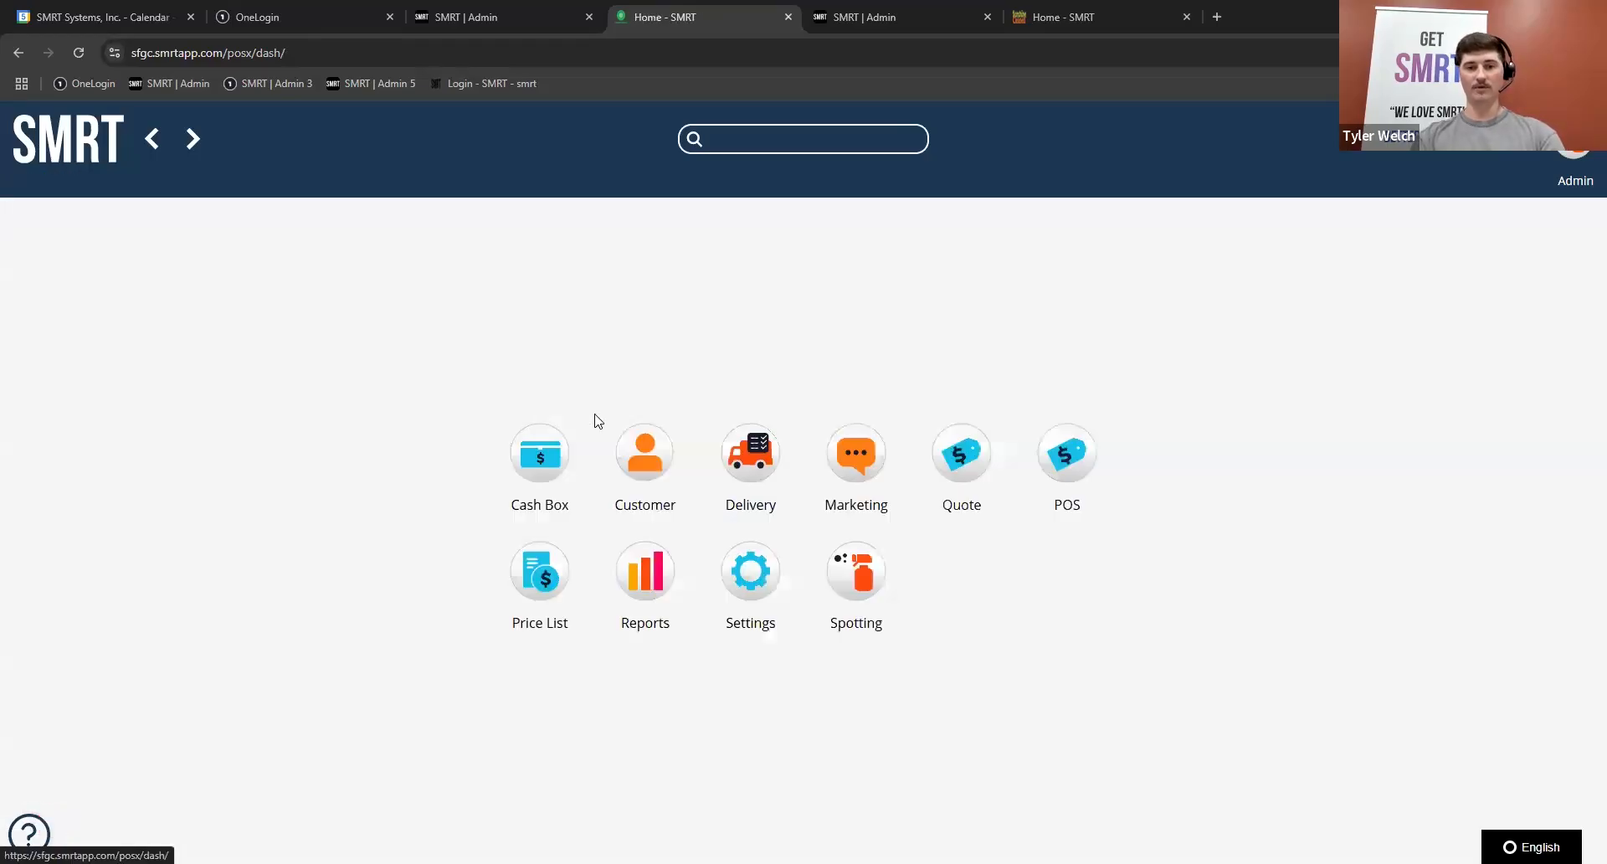
Step: Reopen the KPI tag configuration and show the second Delivery tag, listed between Customers and Detailing
click(641, 590)
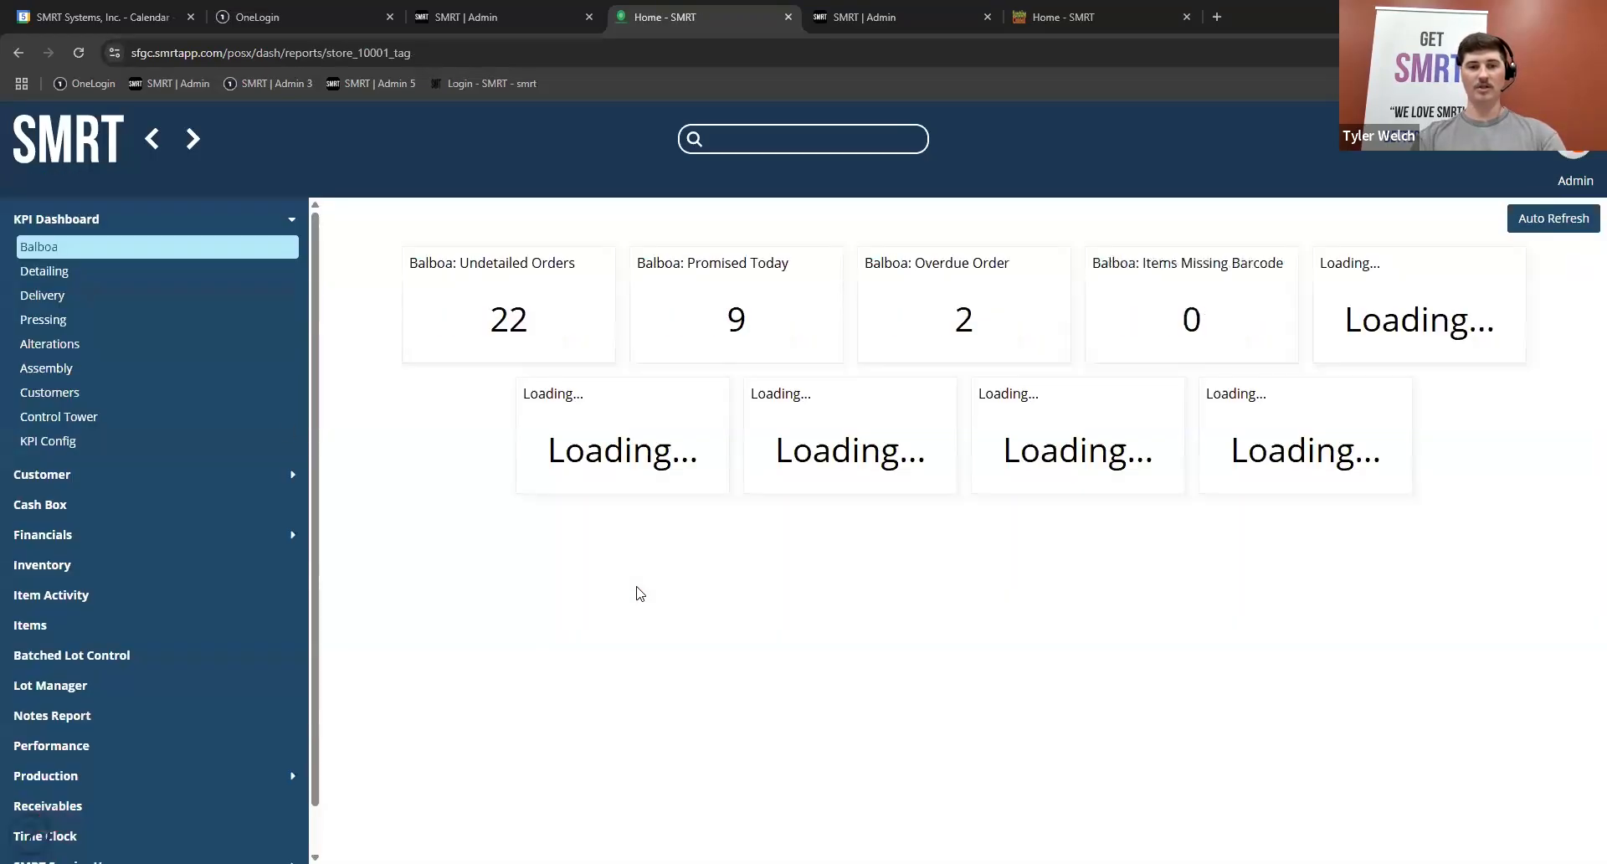
click(146, 440)
click(364, 233)
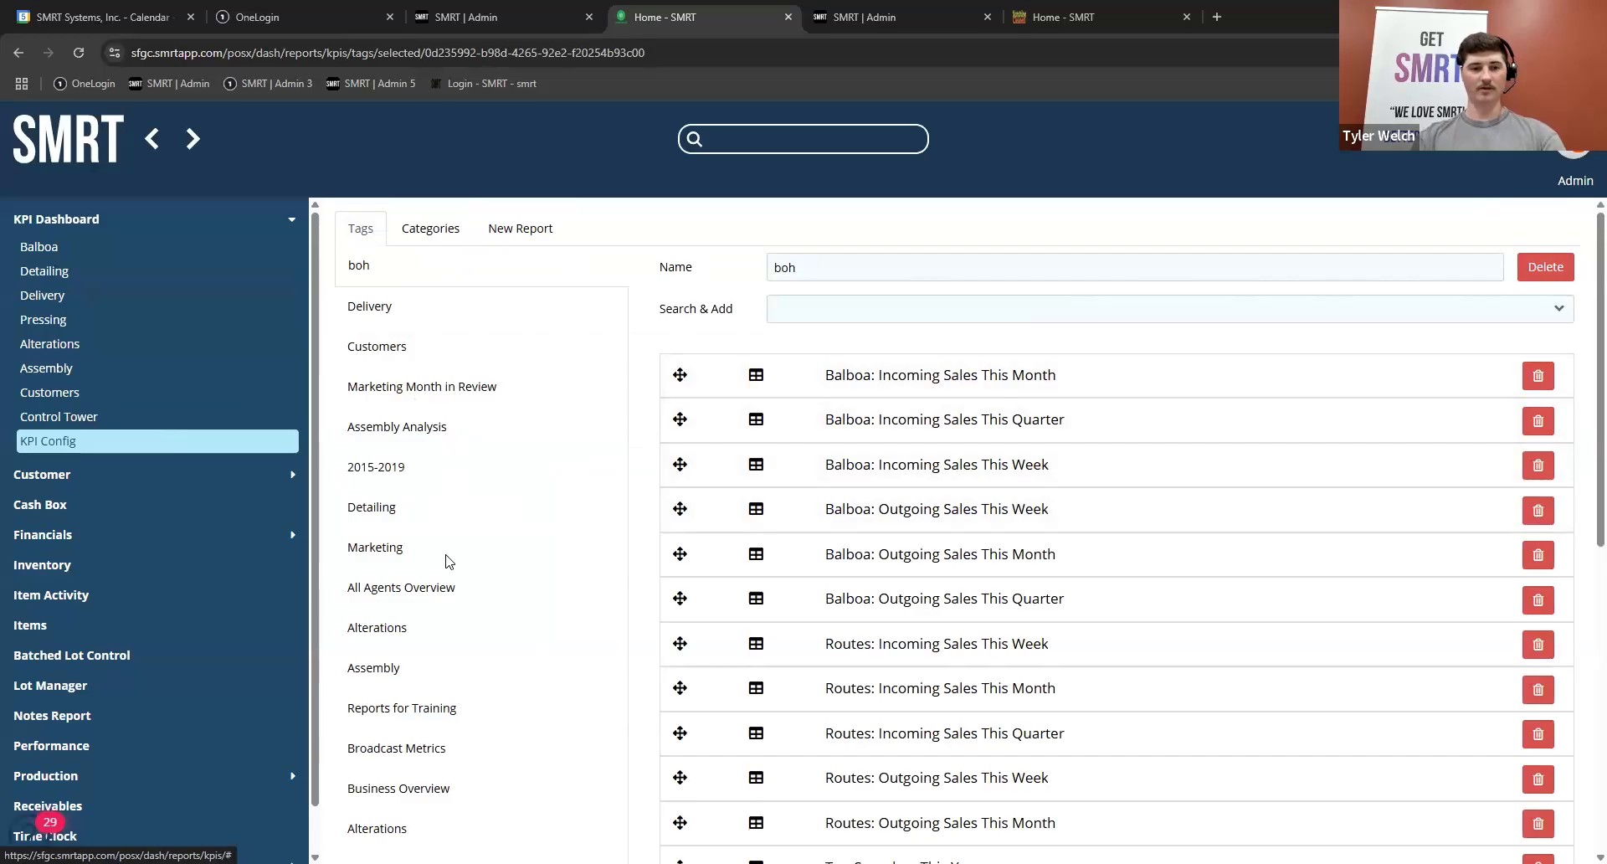
scroll(423, 661, down, 3)
scroll(423, 670, down, 1)
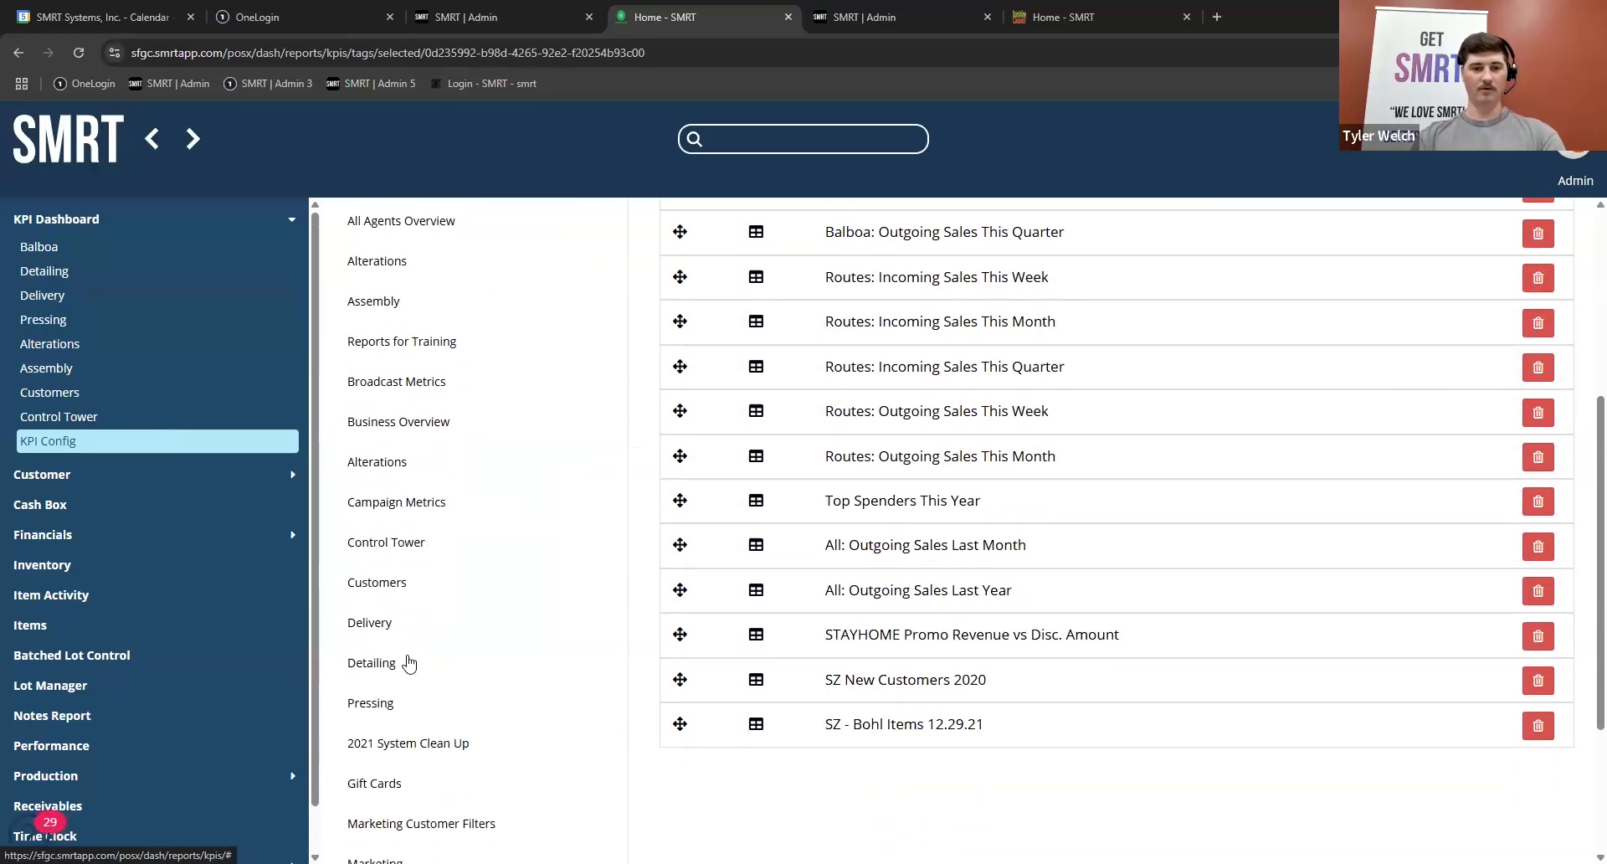
click(371, 623)
Step: Search the reports that can be added to the Delivery tag for "Route", and shorten the search to "R"
click(881, 310)
text(Route)
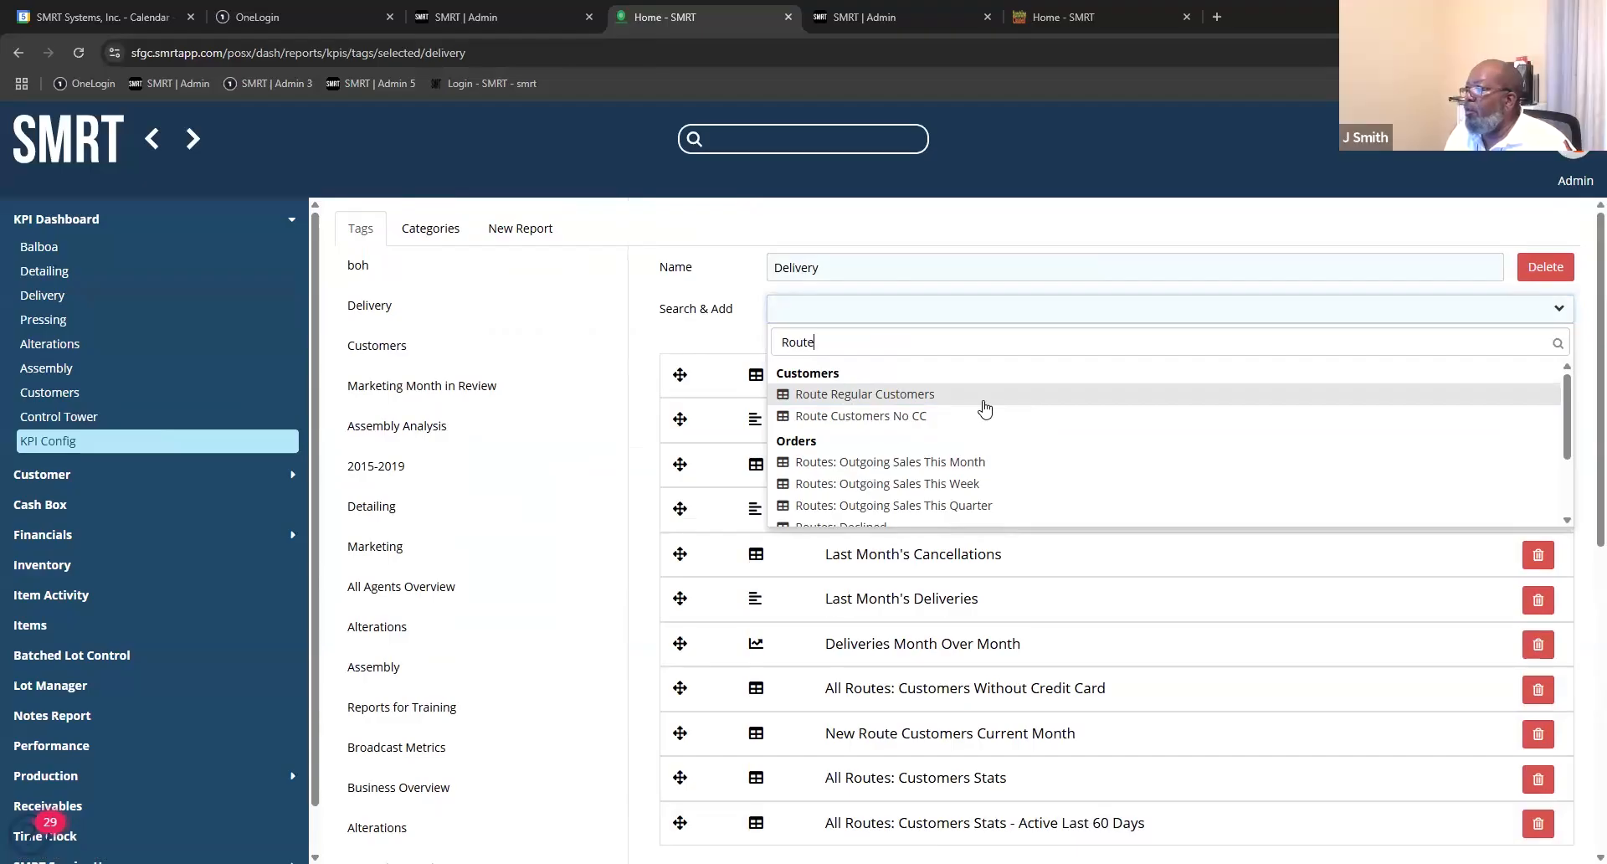
key(BackSpace)
key(BackSpace)
key(BackSpace)
key(BackSpace)
key(BackSpace)
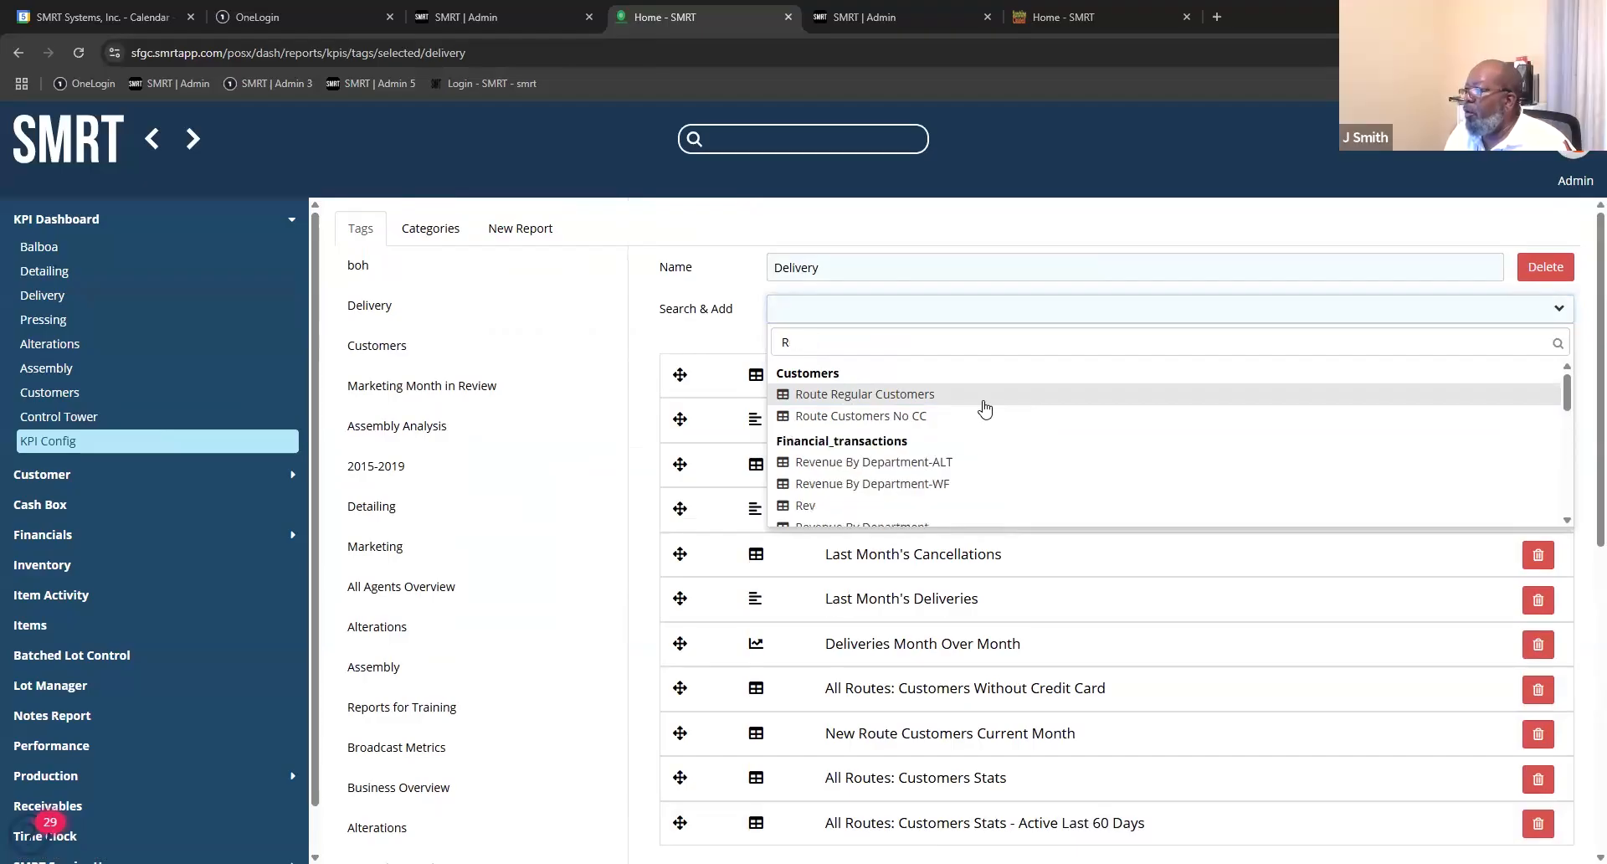
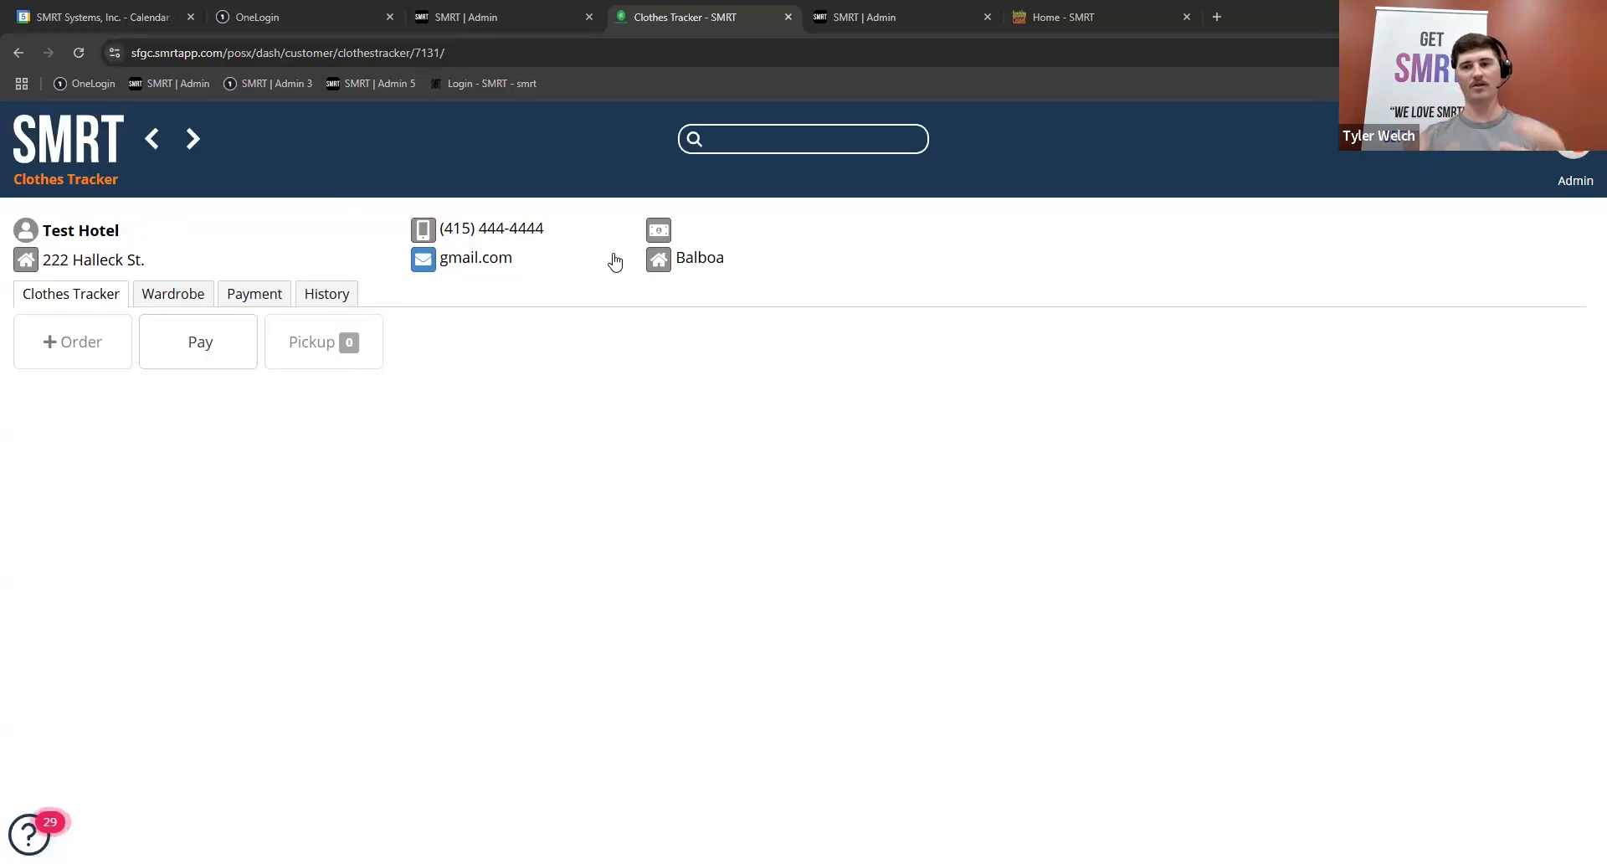
Step: Open the Test Hotel customer's admin details and set the account type to Group Master Account
click(119, 231)
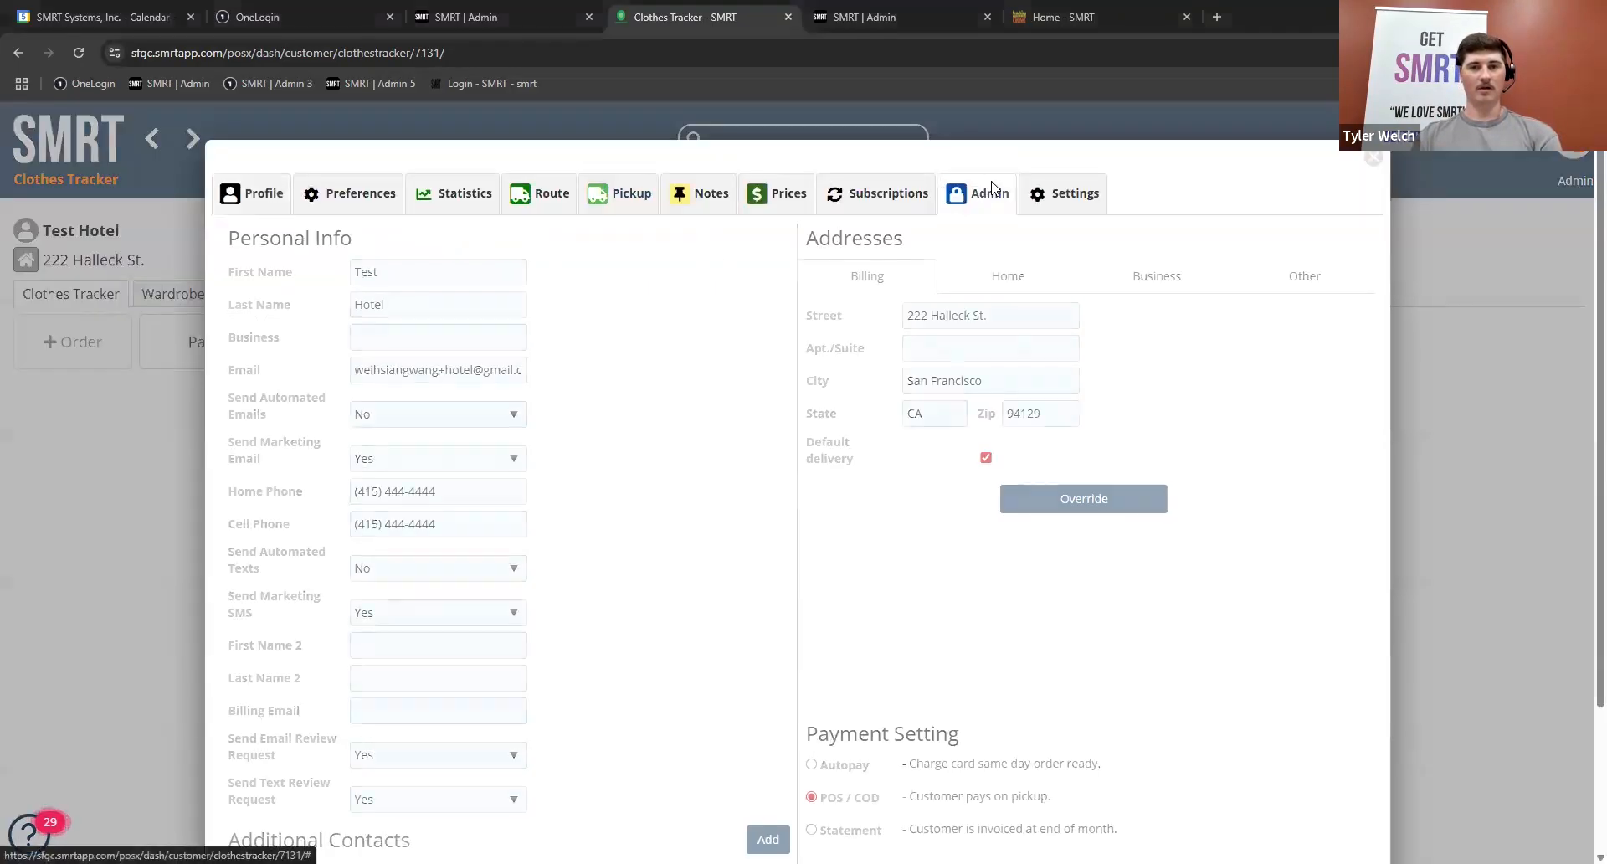
click(991, 189)
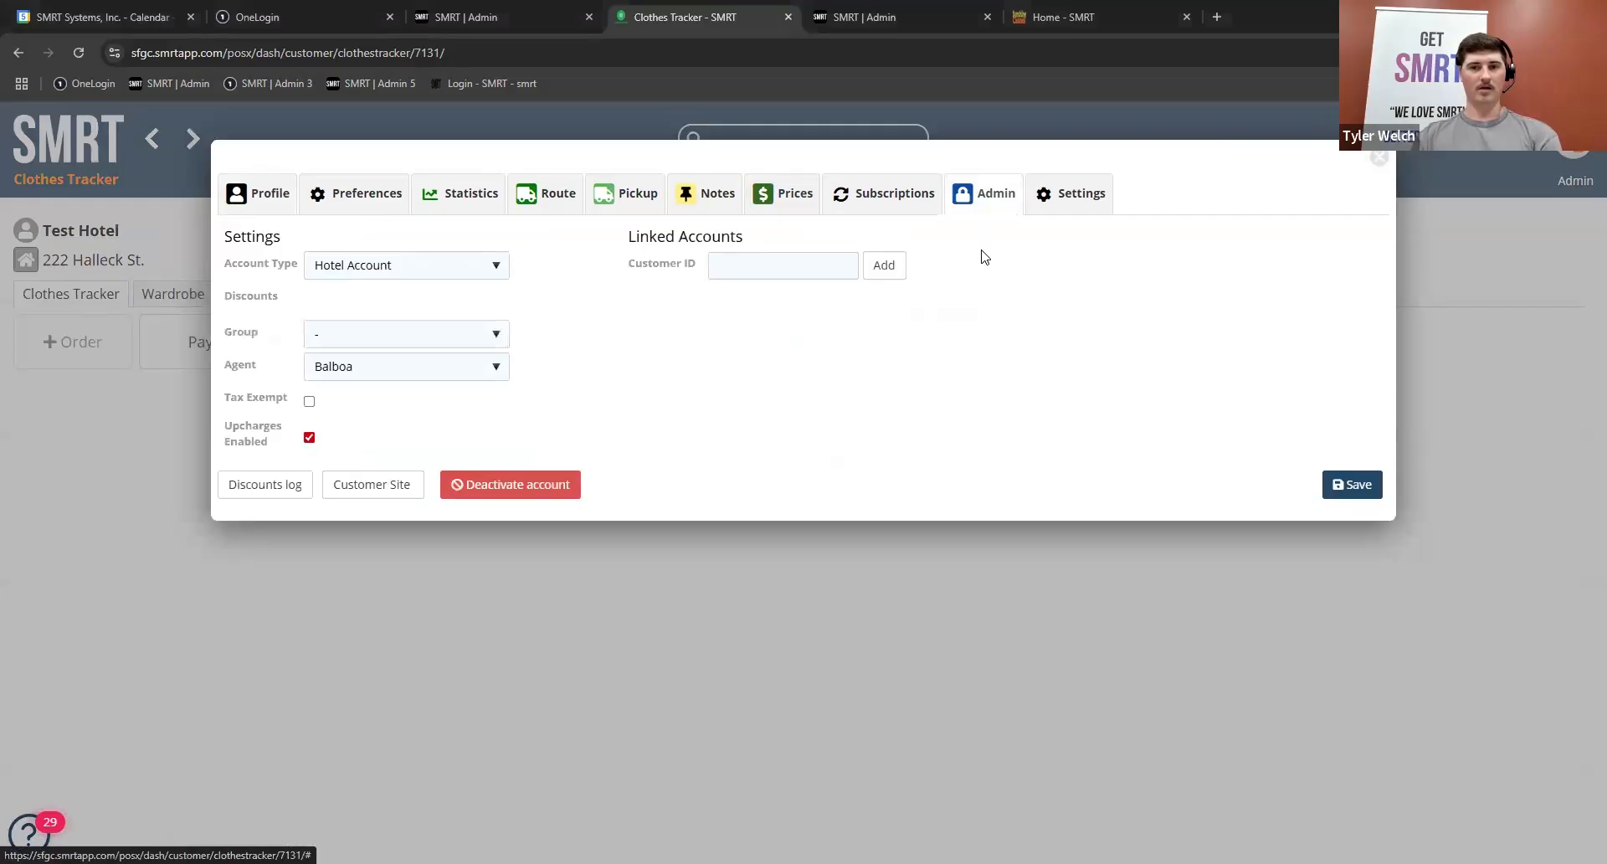
click(445, 272)
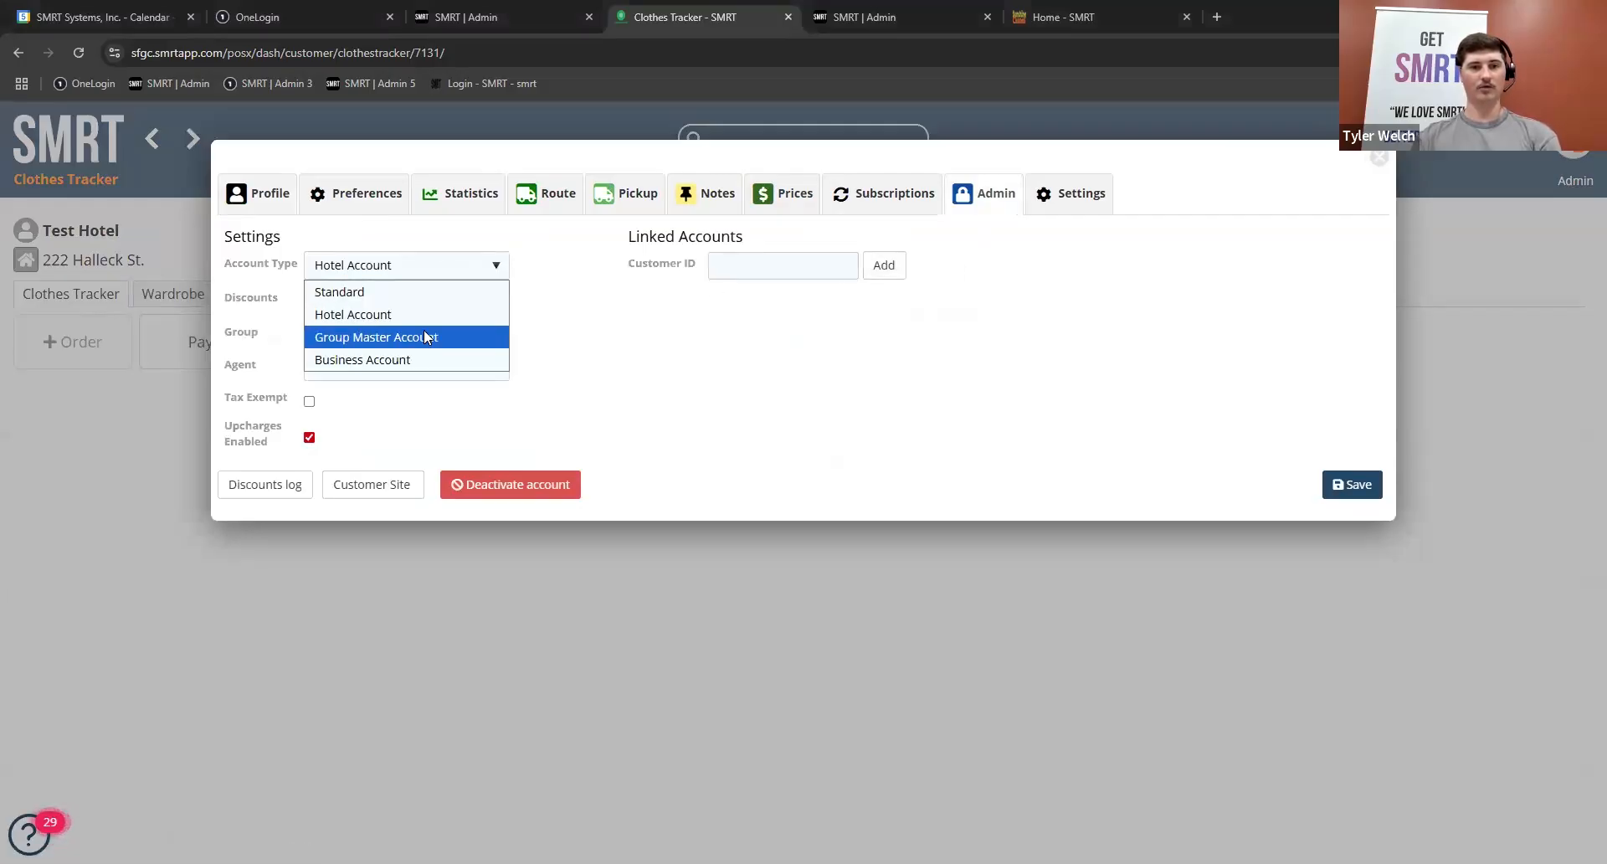
click(424, 333)
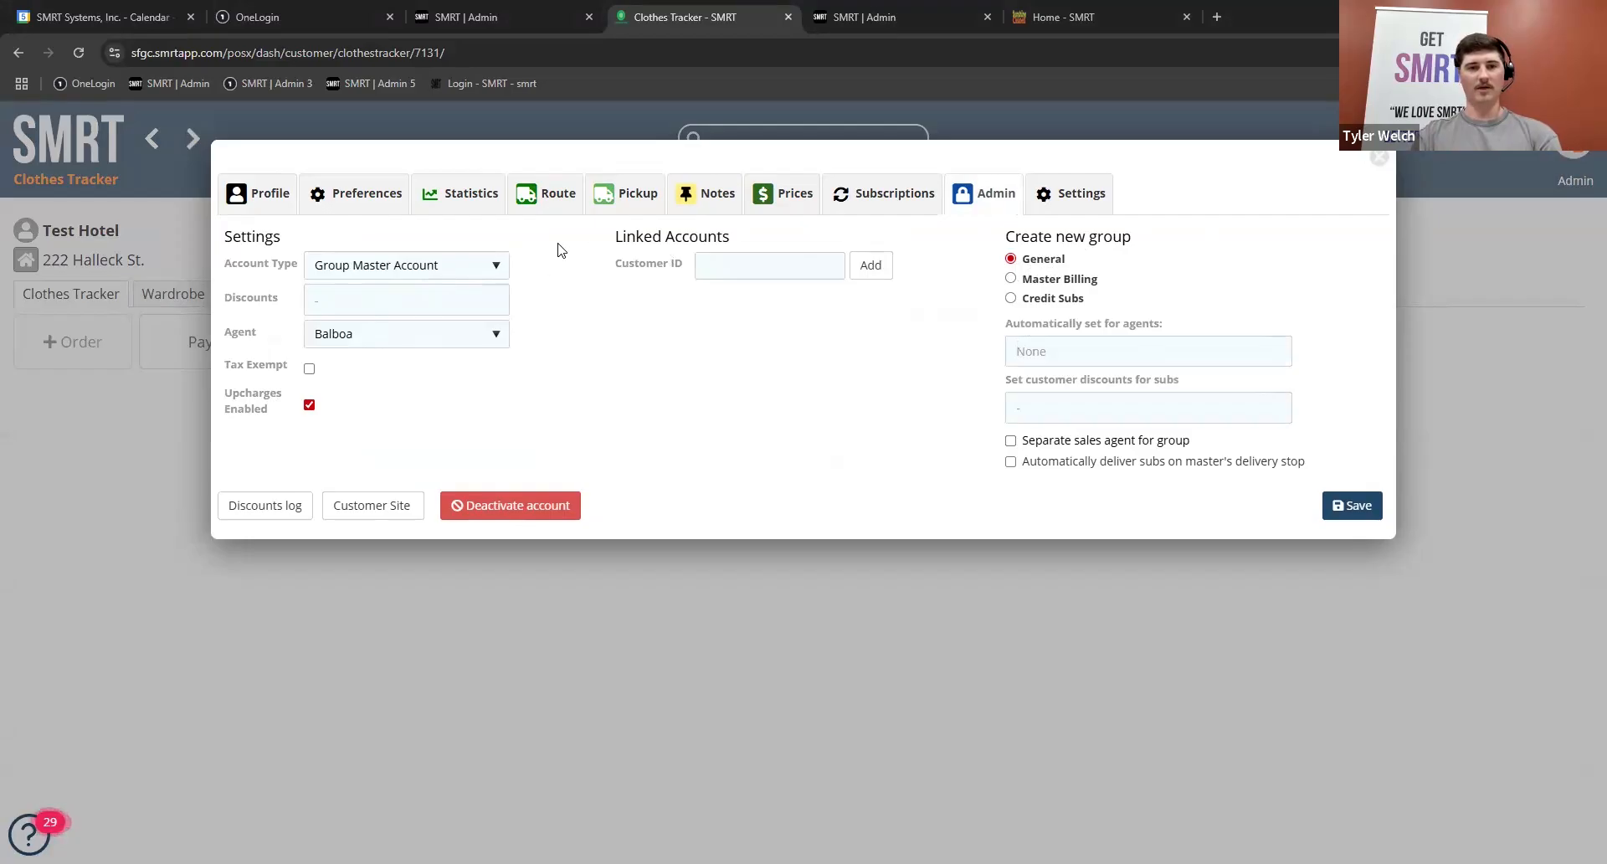
Step: Set the payment setting in the Test Hotel customer's profile to Statement and save the profile
click(251, 194)
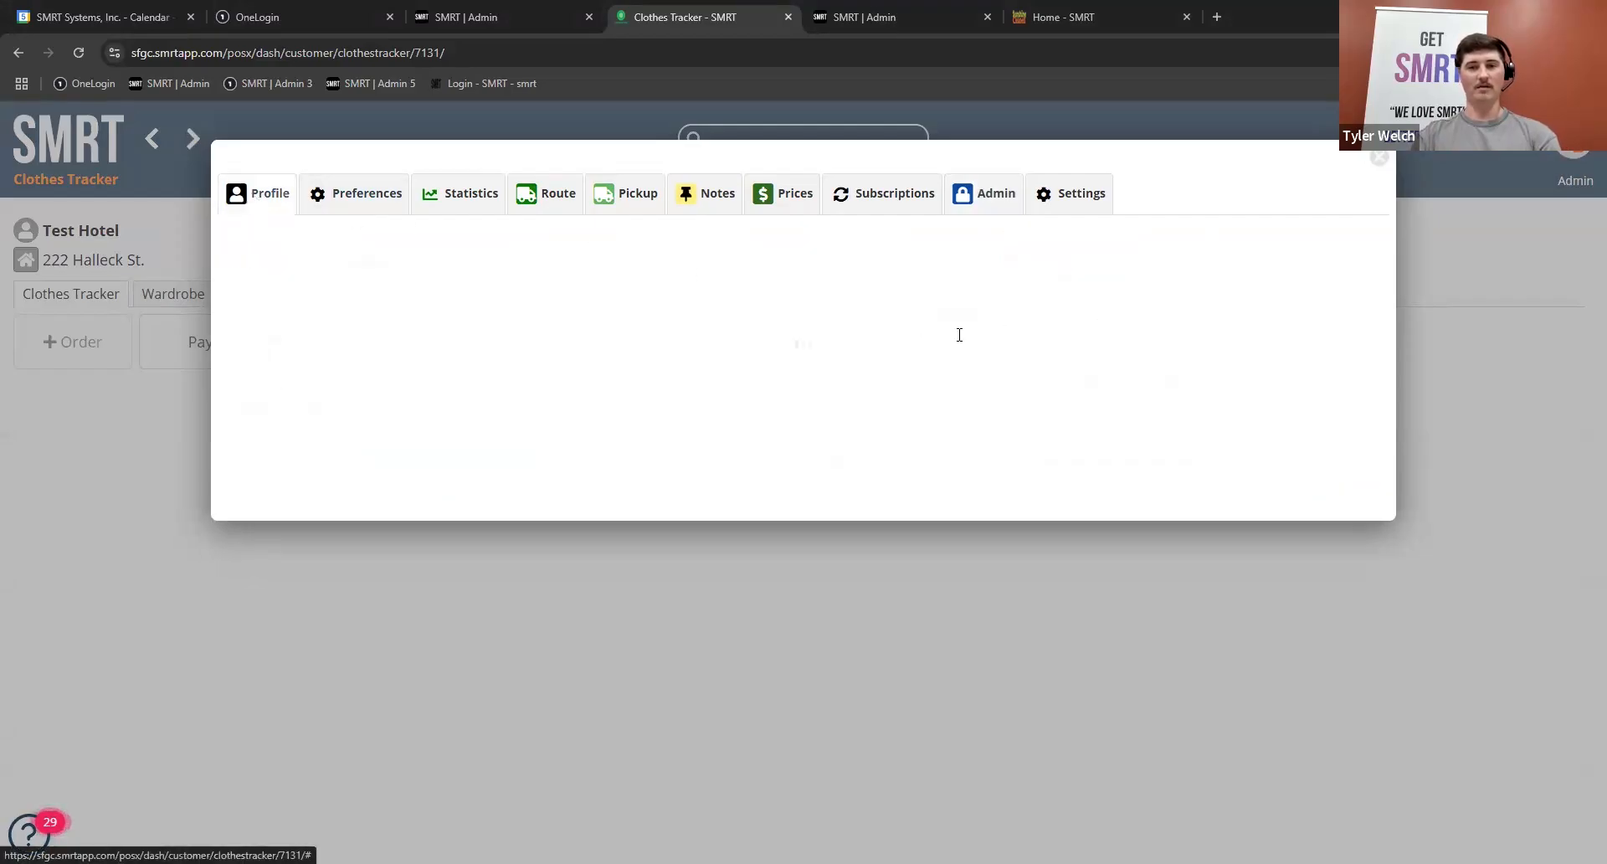
scroll(863, 672, down, 2)
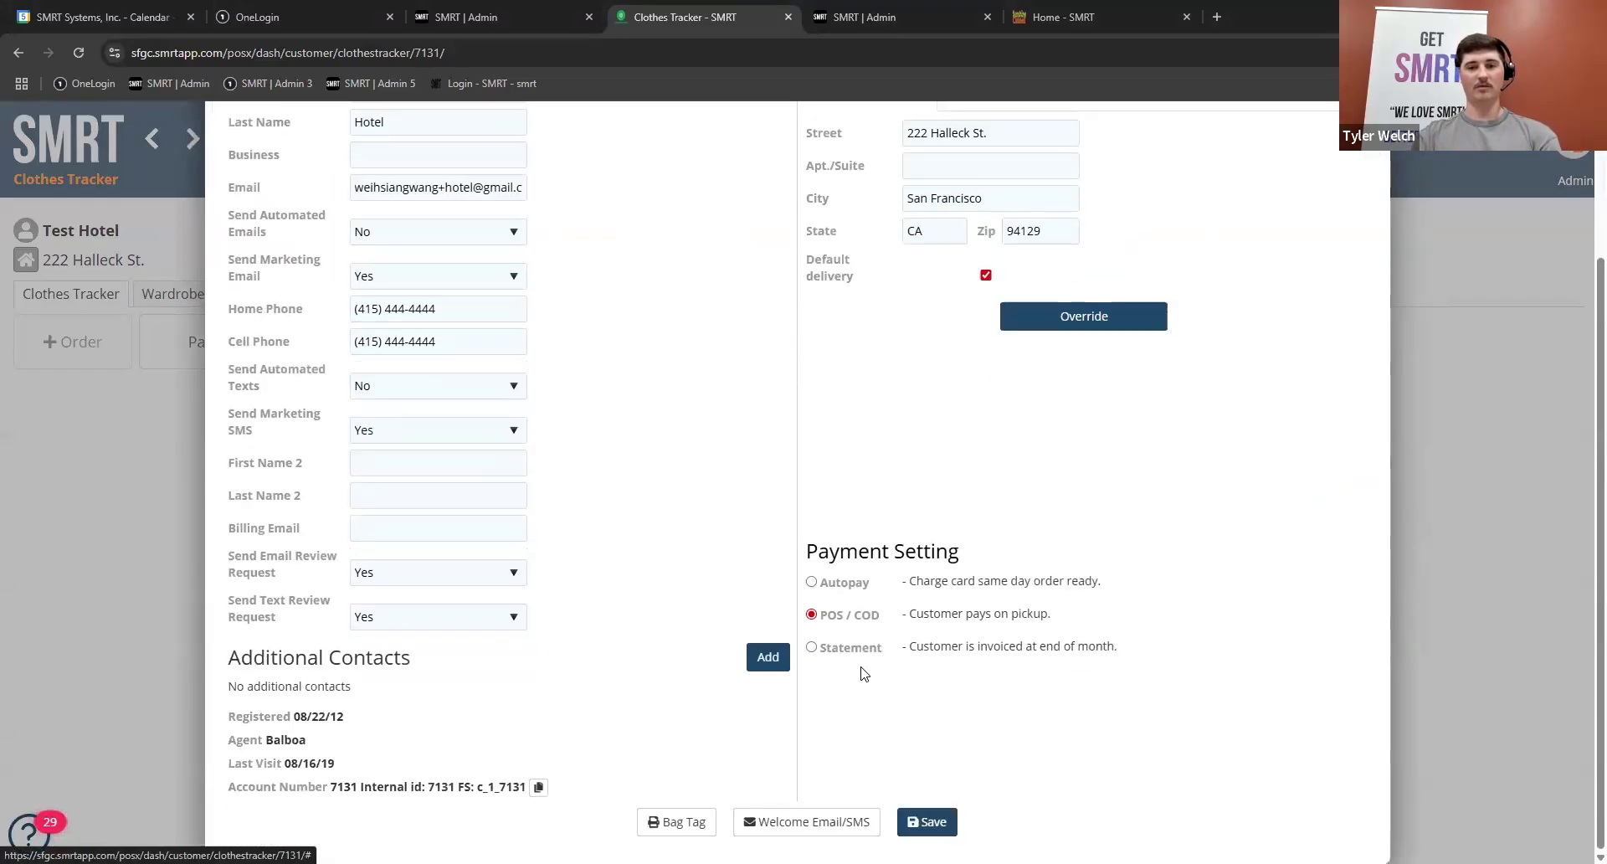
click(811, 647)
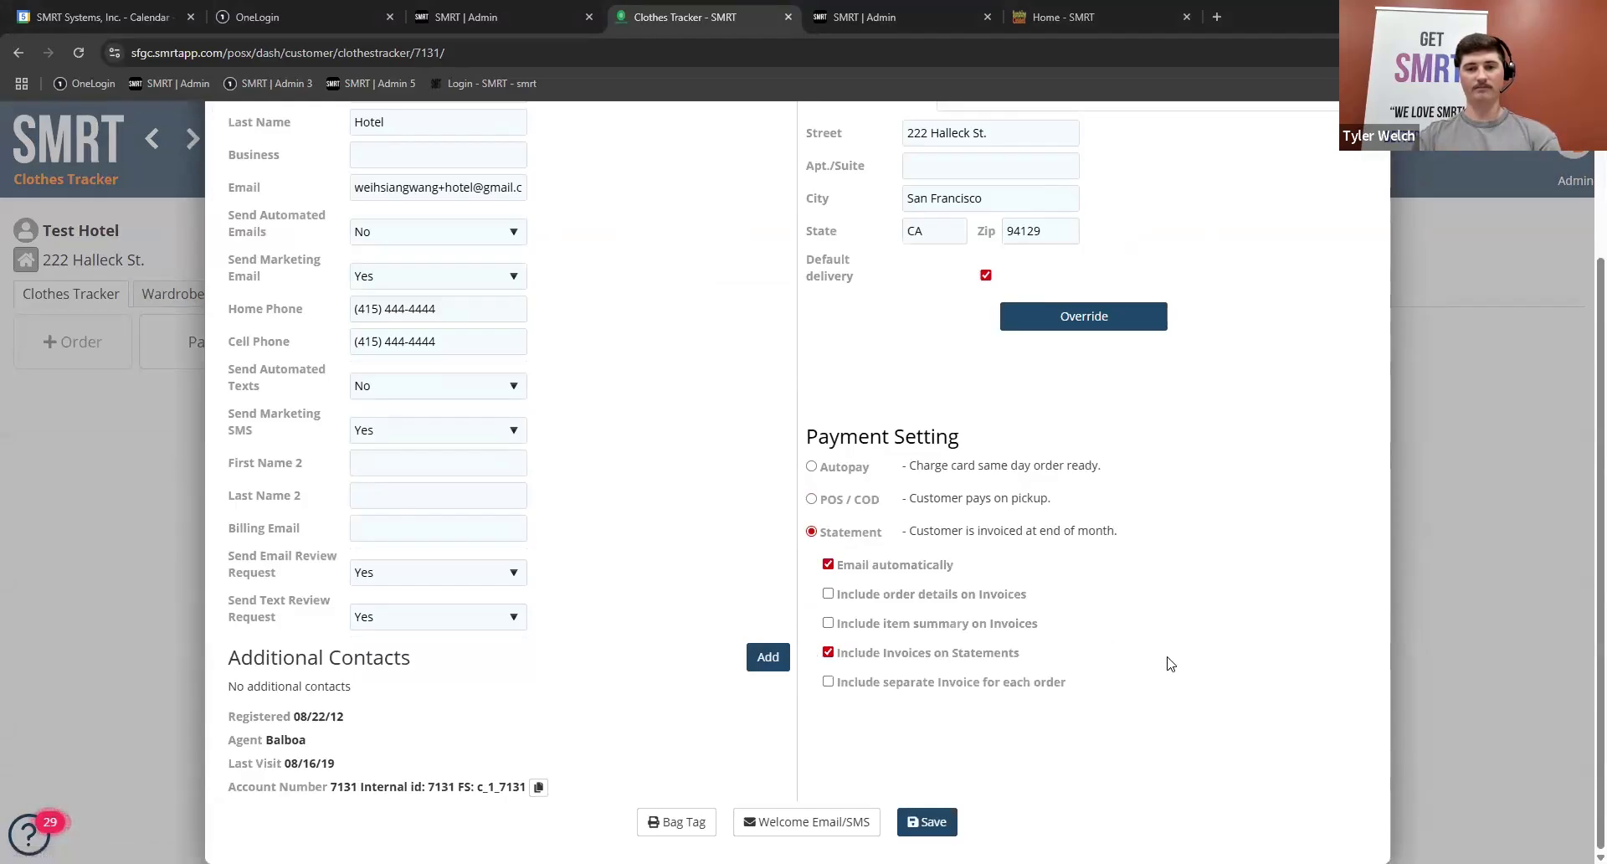
scroll(1209, 406, up, 1)
scroll(1209, 406, up, 2)
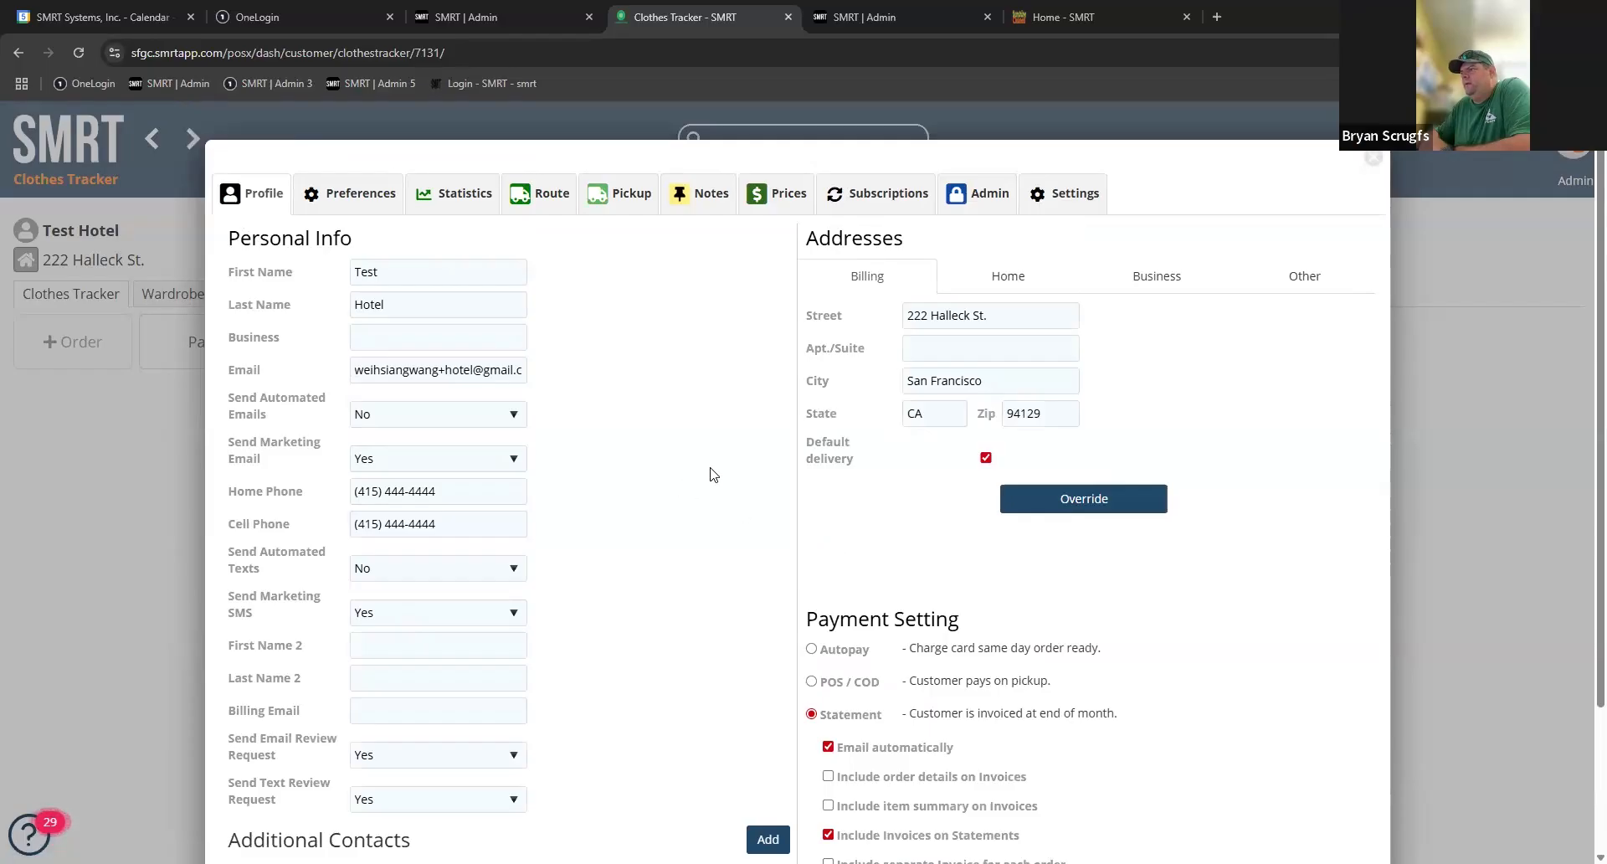
scroll(920, 636, down, 2)
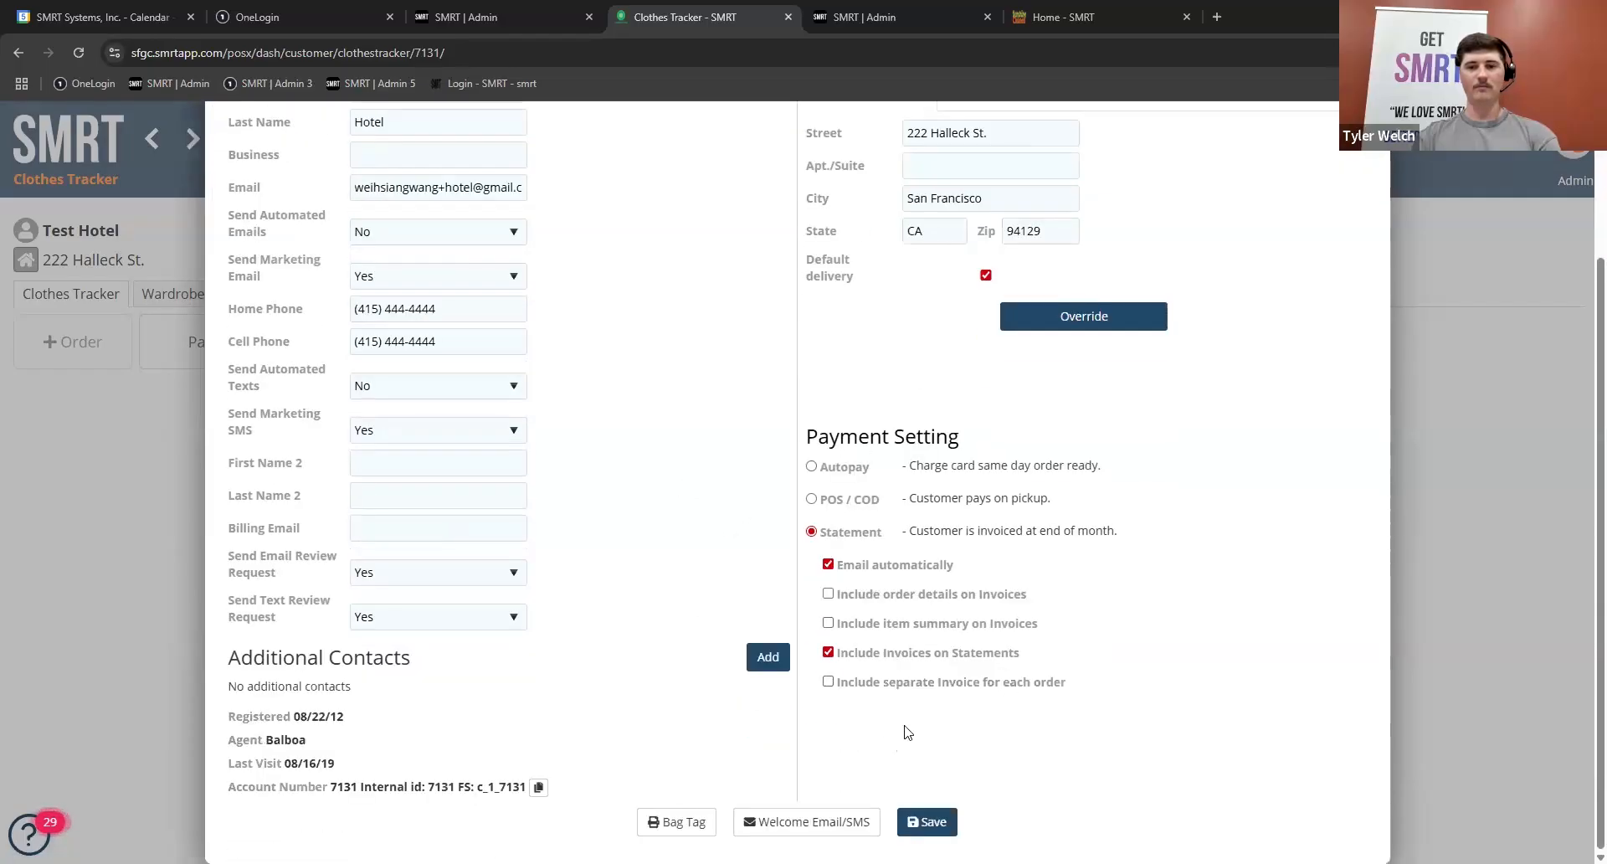
click(931, 821)
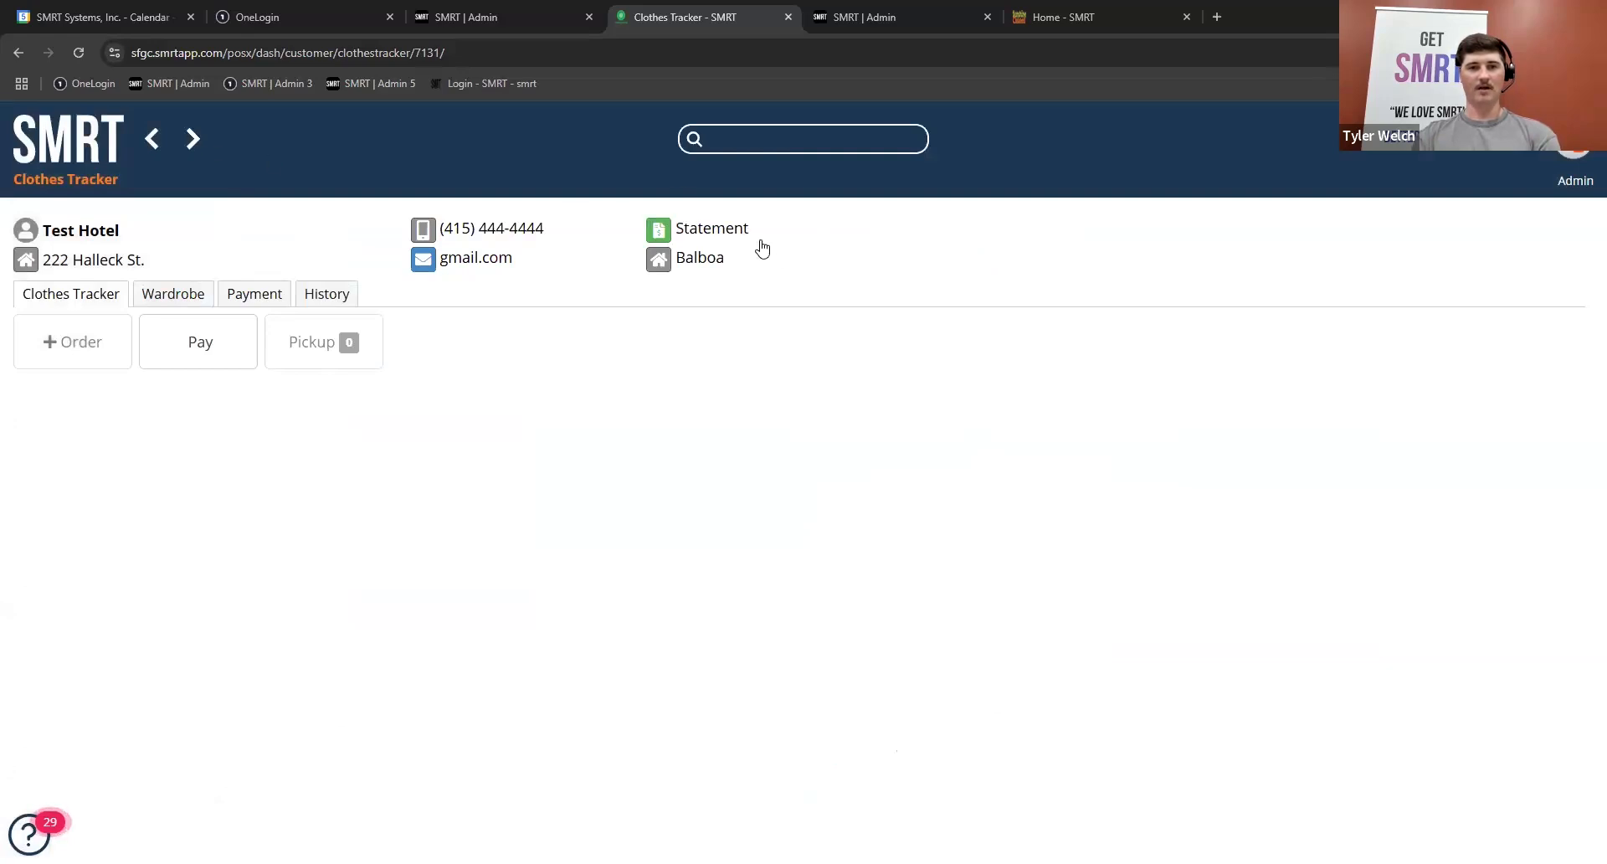
Step: Reopen the Test Hotel customer's details and examine the customer-specific invoice settings, including statement and invoice generation days
click(84, 229)
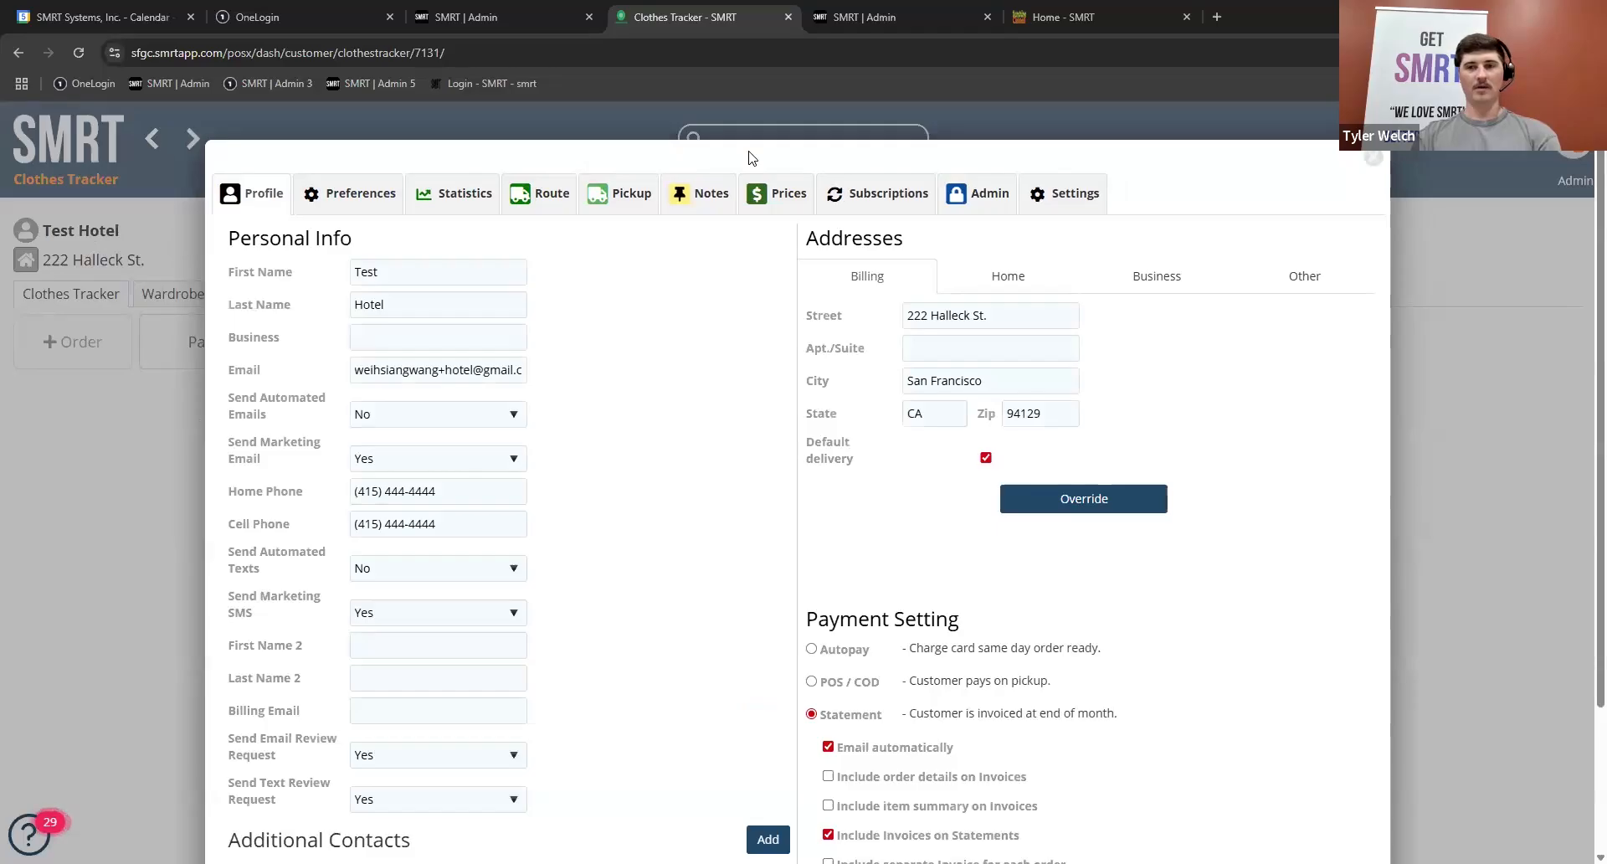
click(1068, 200)
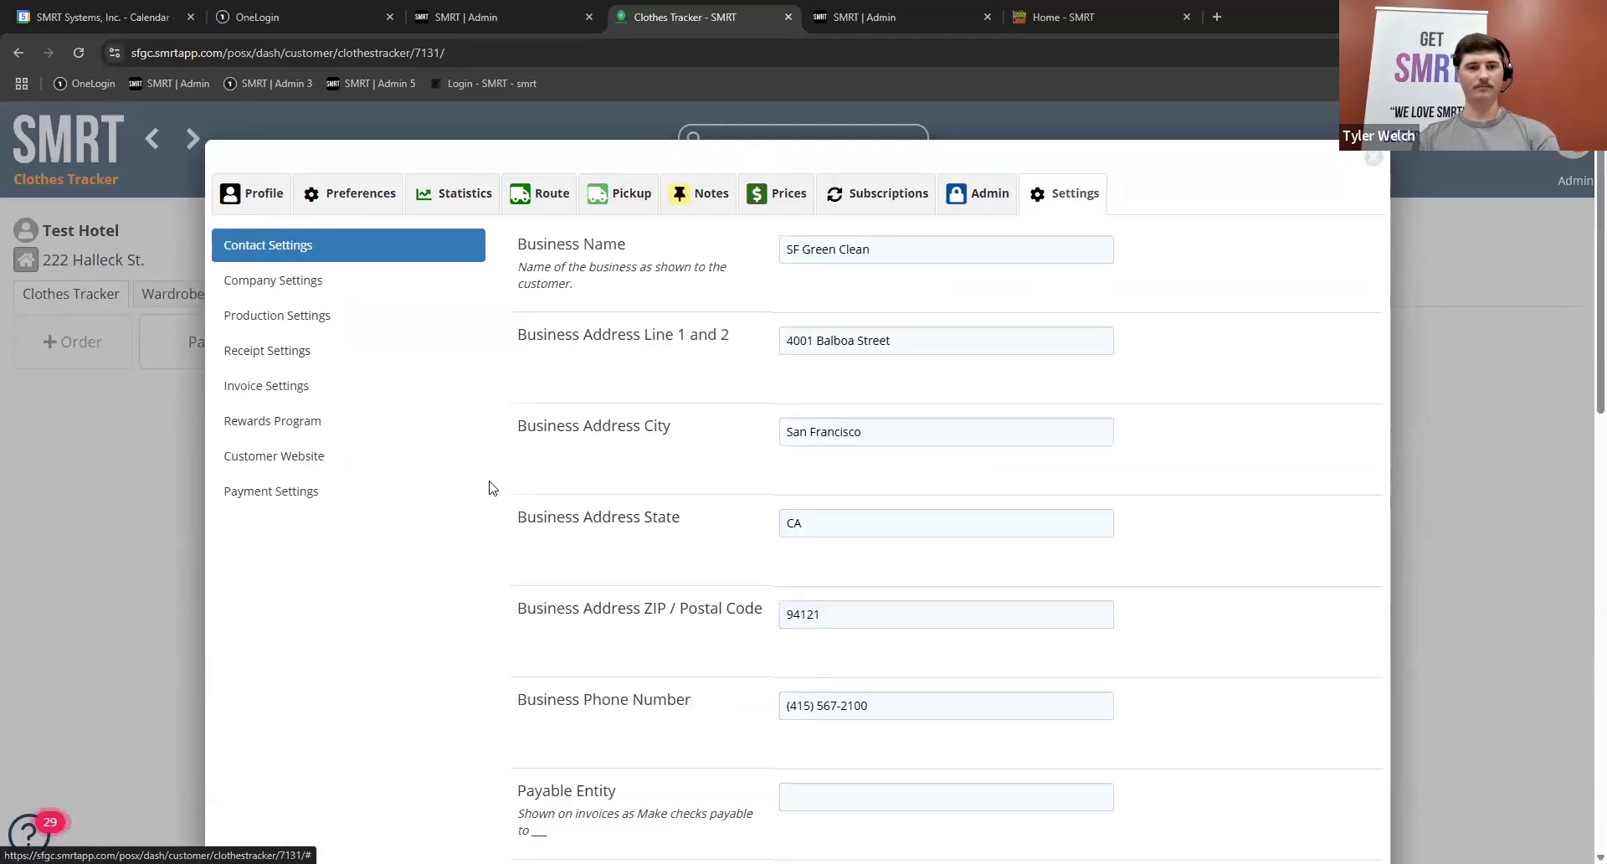
click(301, 403)
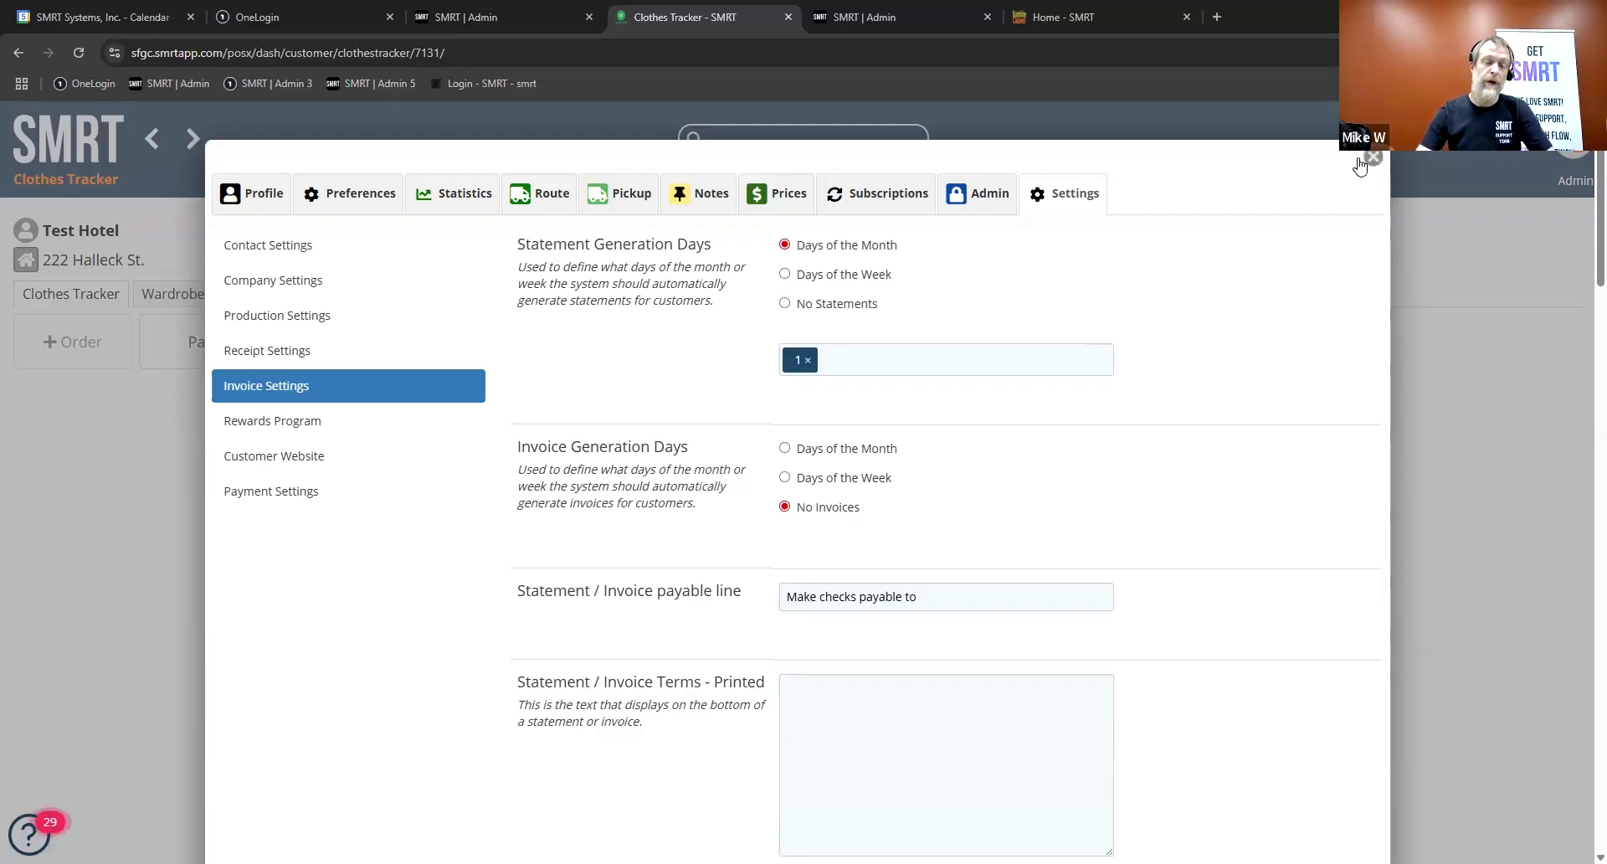
scroll(1197, 514, down, 5)
scroll(1197, 514, down, 5)
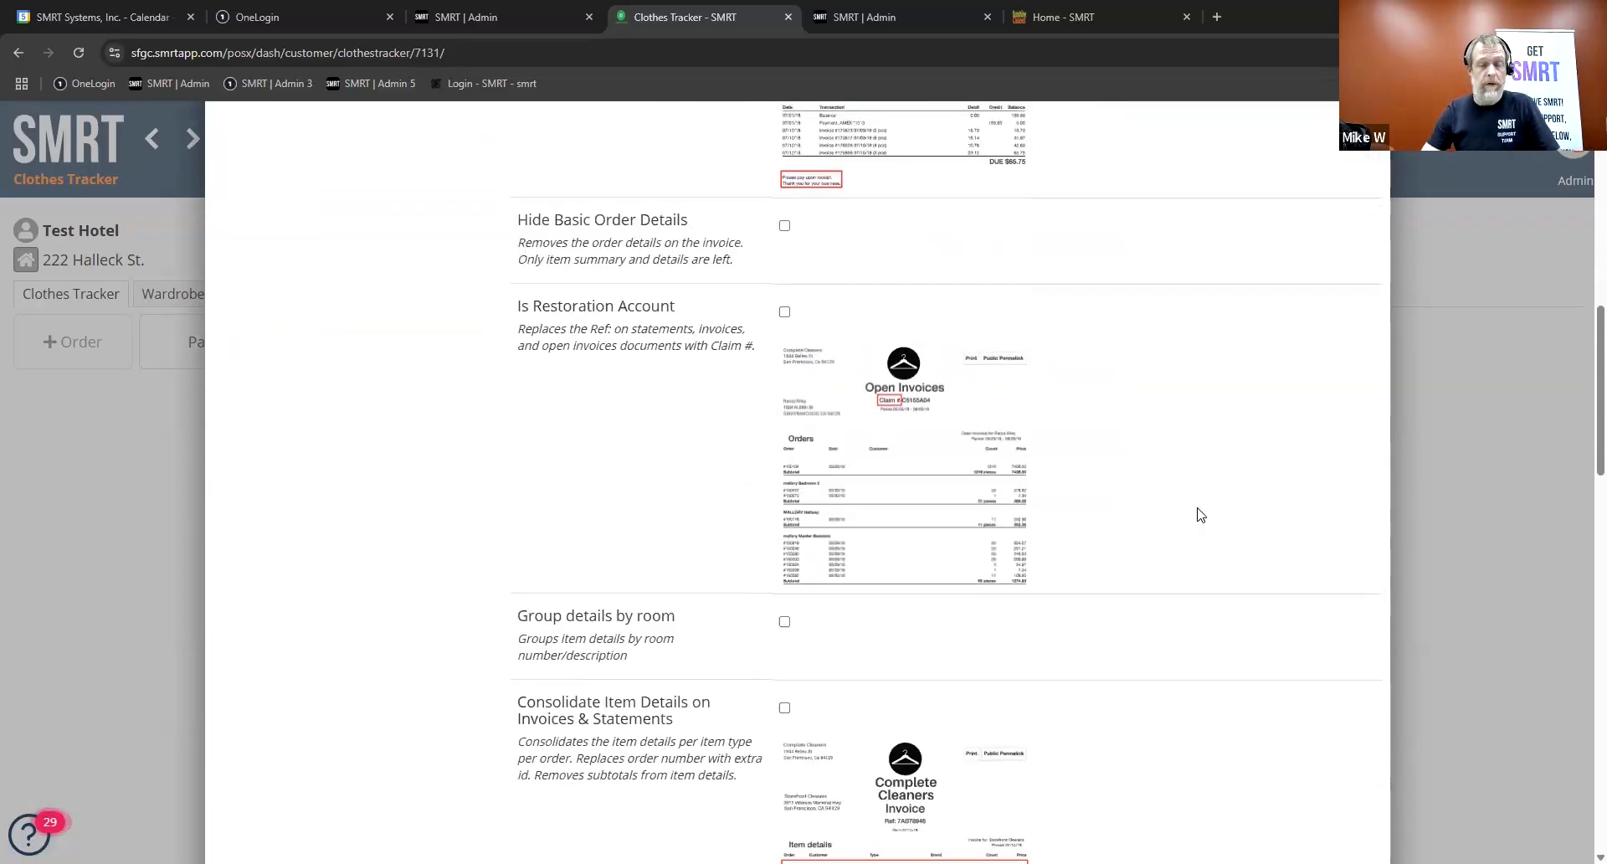
scroll(1200, 514, up, 1)
scroll(1200, 513, up, 9)
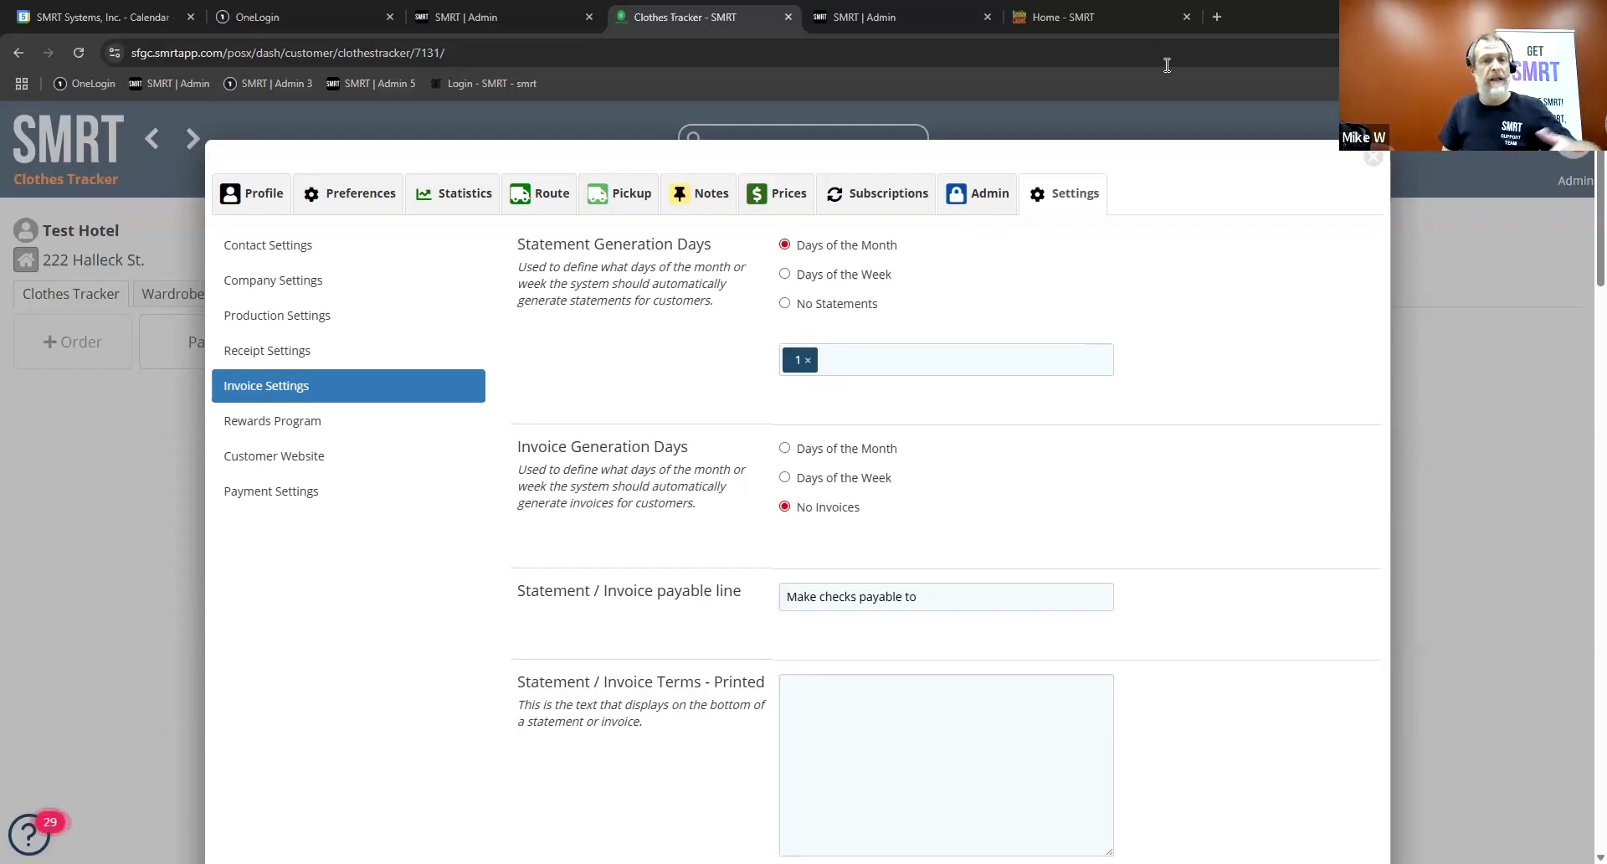
Step: Close the SMRT Home page, and set the customer's statement generation to No Statements and save it
click(1186, 18)
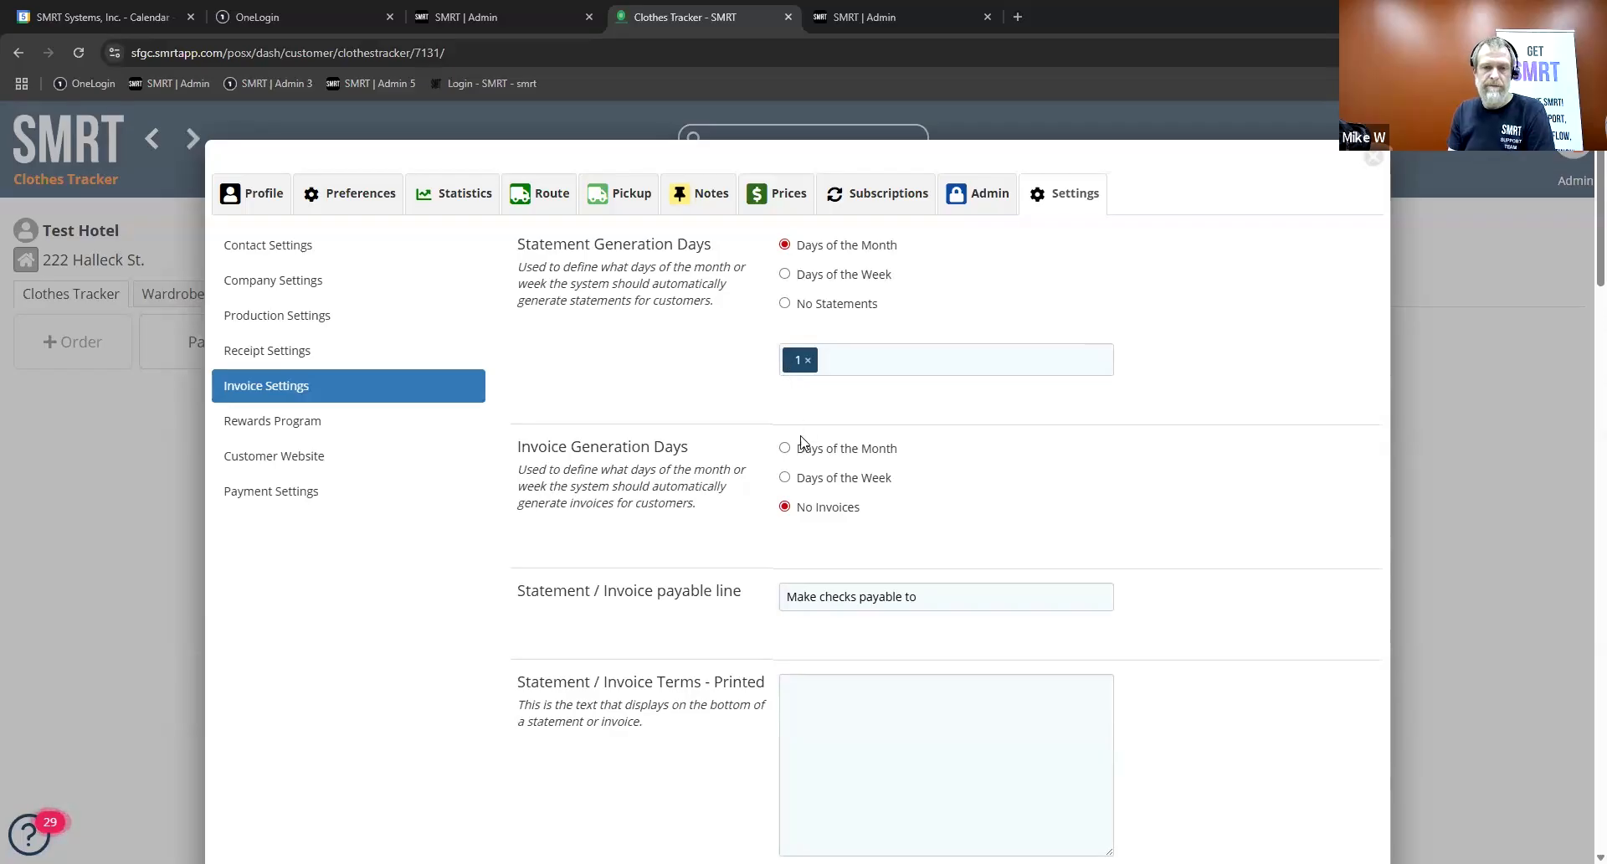
click(784, 303)
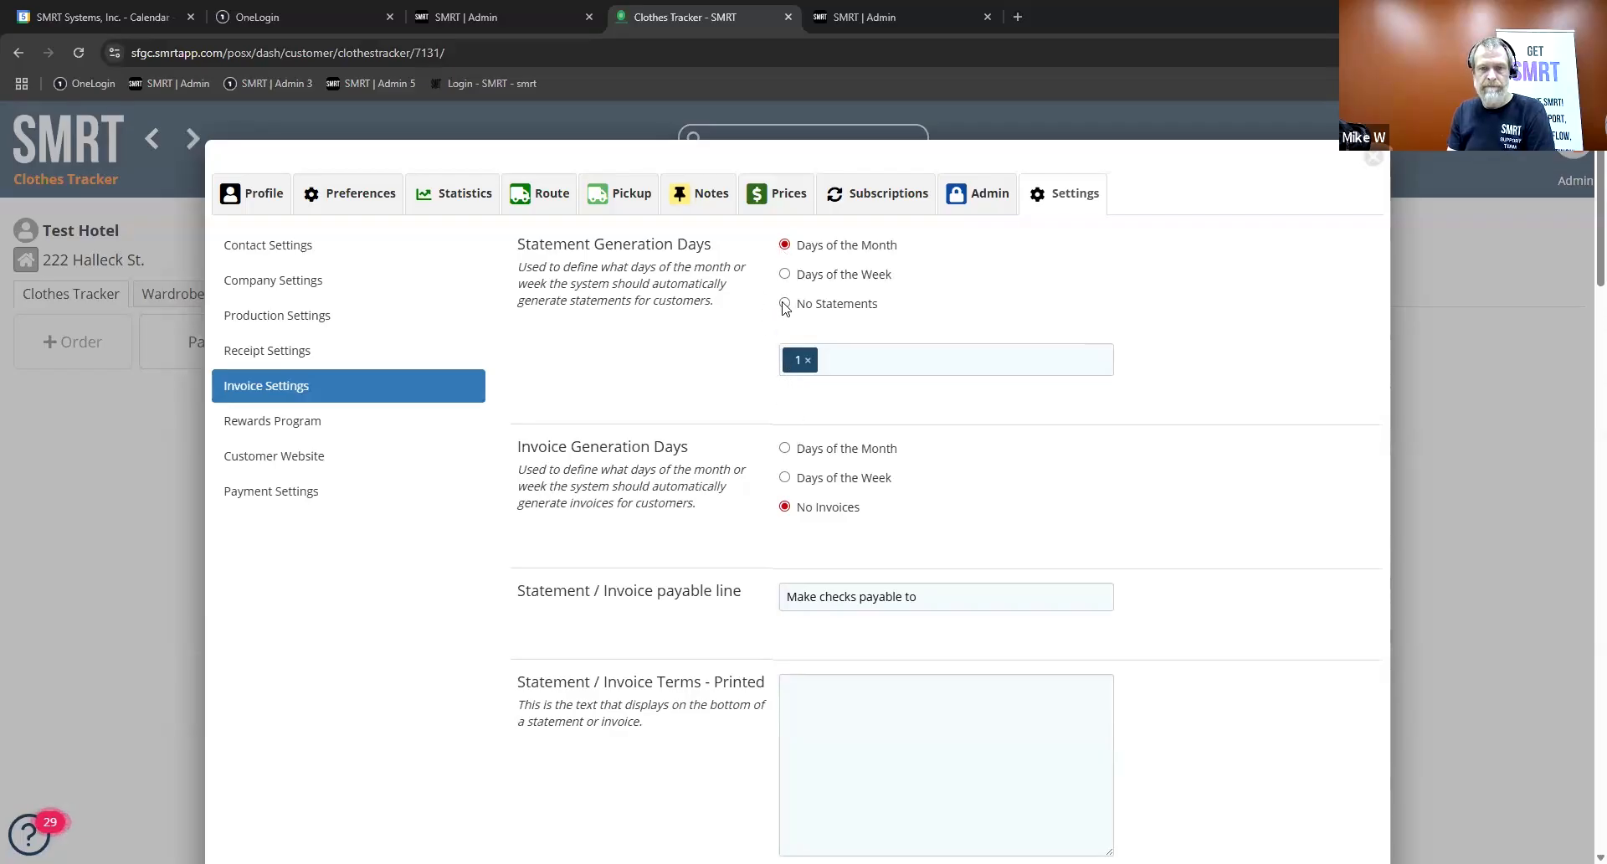
click(873, 346)
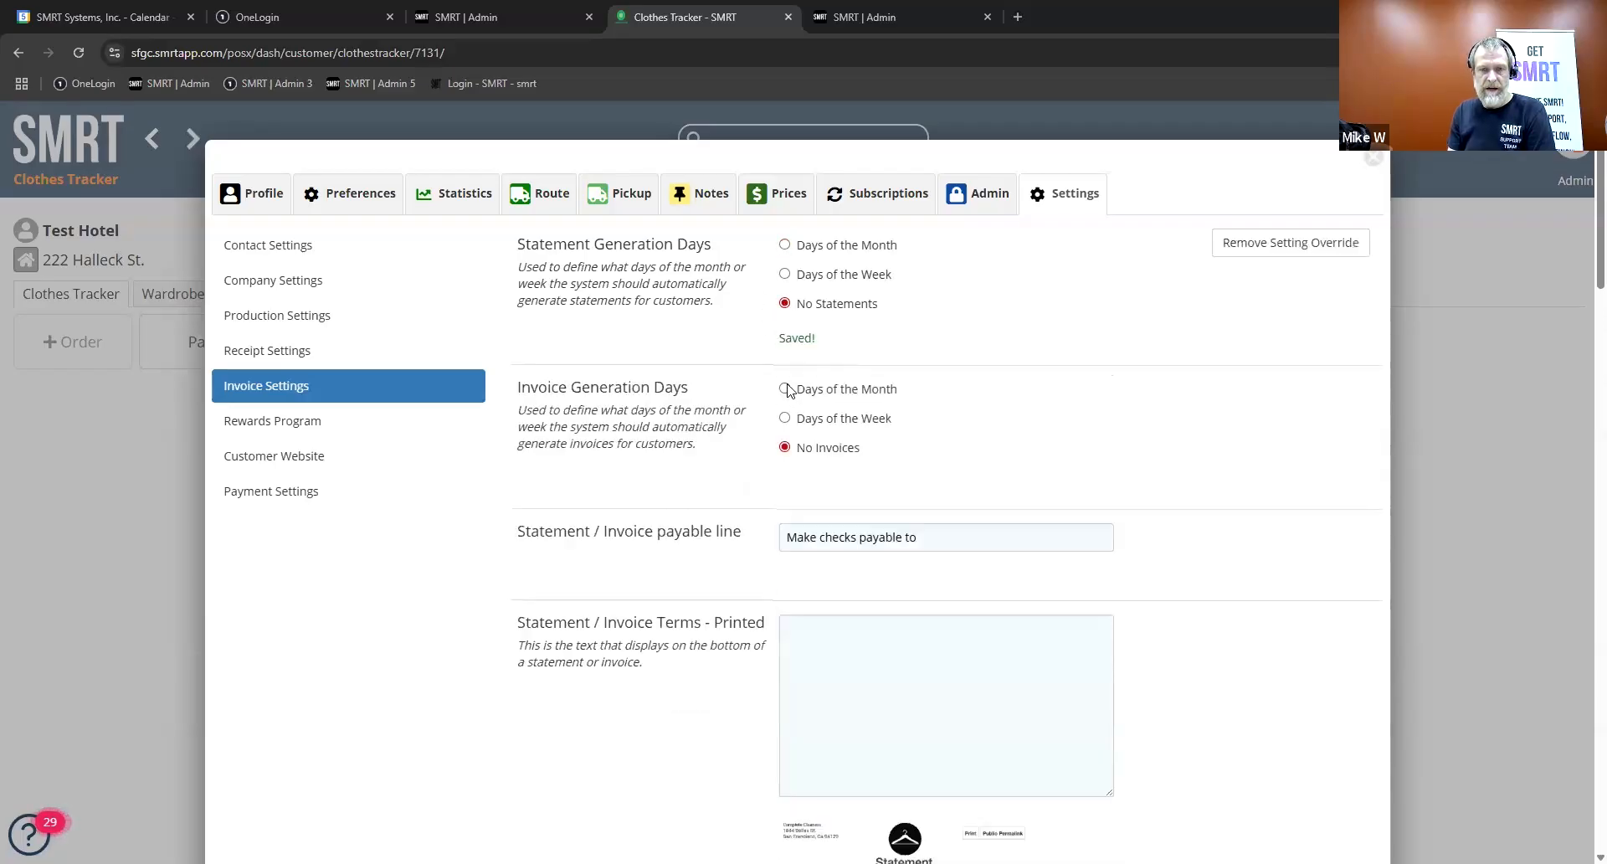
Step: Set invoice generation to day 1 under Days of the Month, save it, and return to the customer's profile
click(784, 388)
click(807, 500)
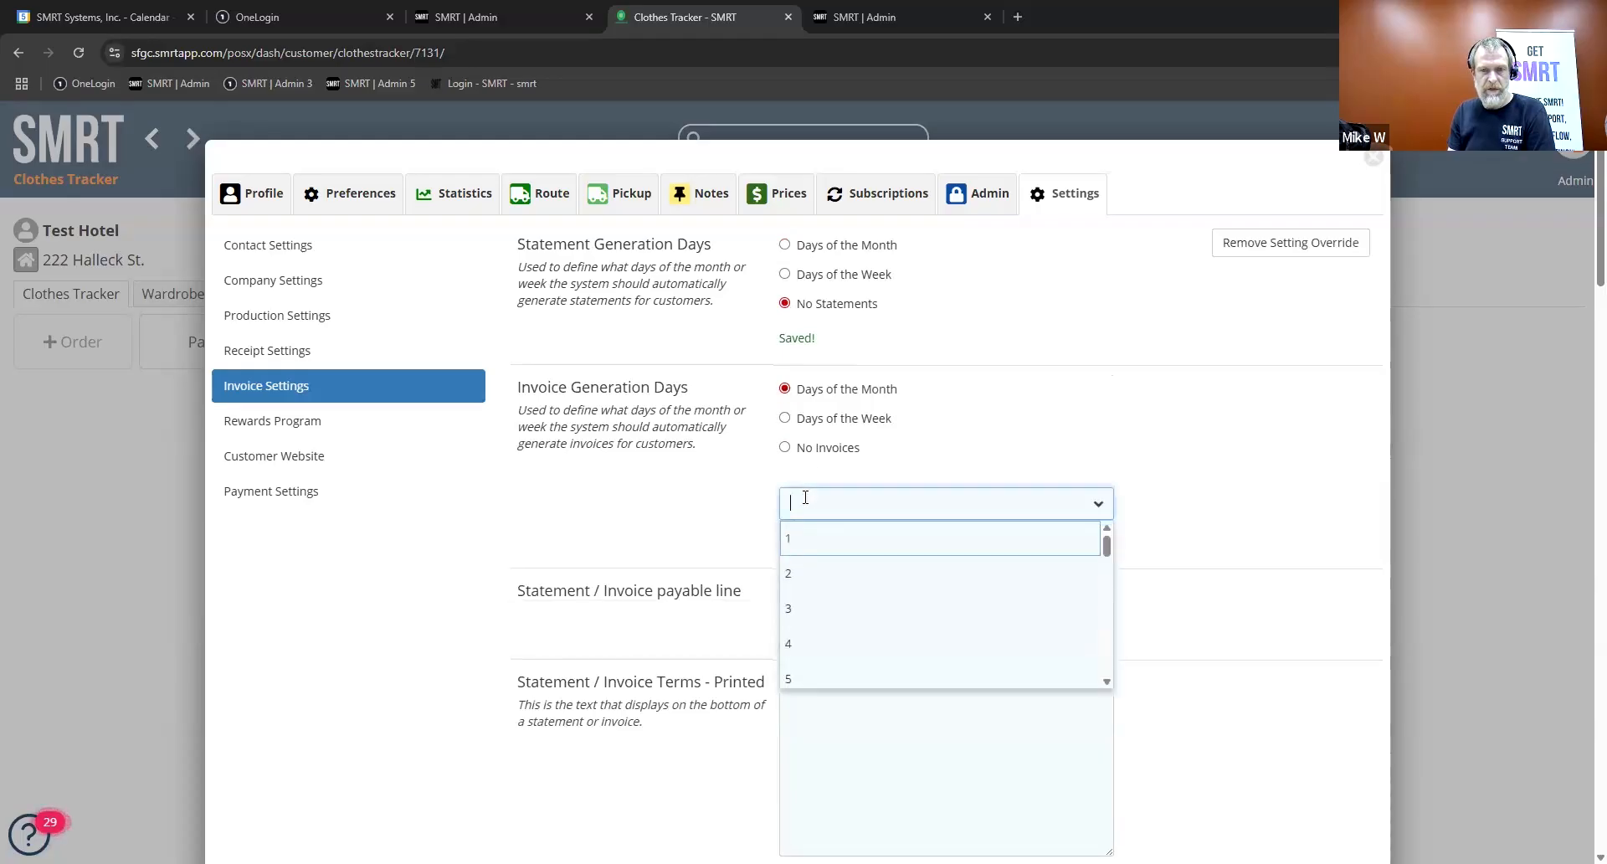
click(796, 538)
click(1088, 432)
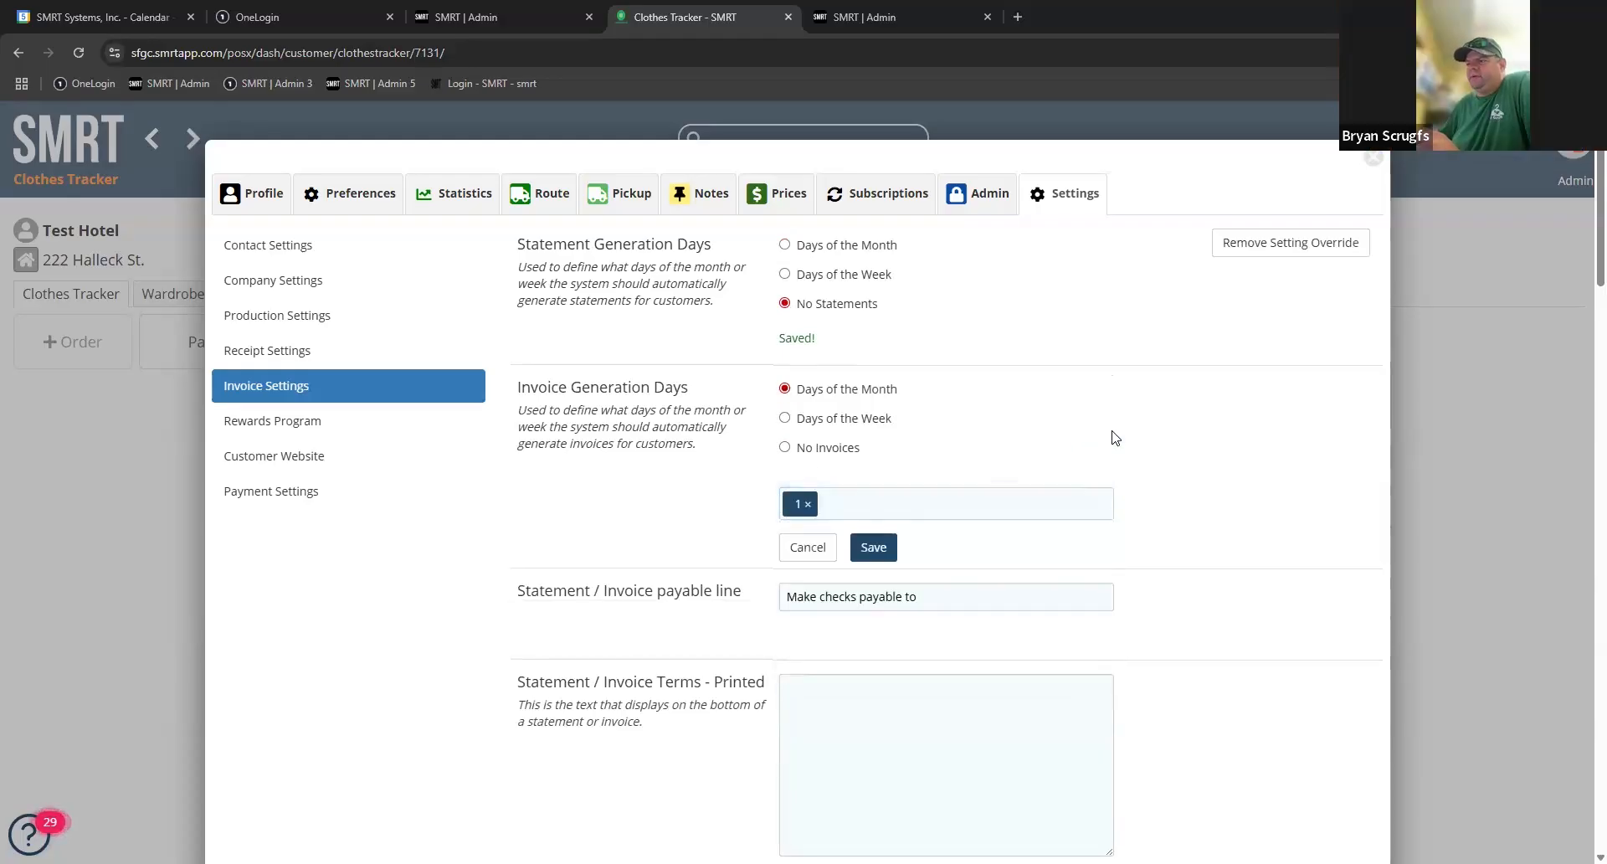
click(875, 548)
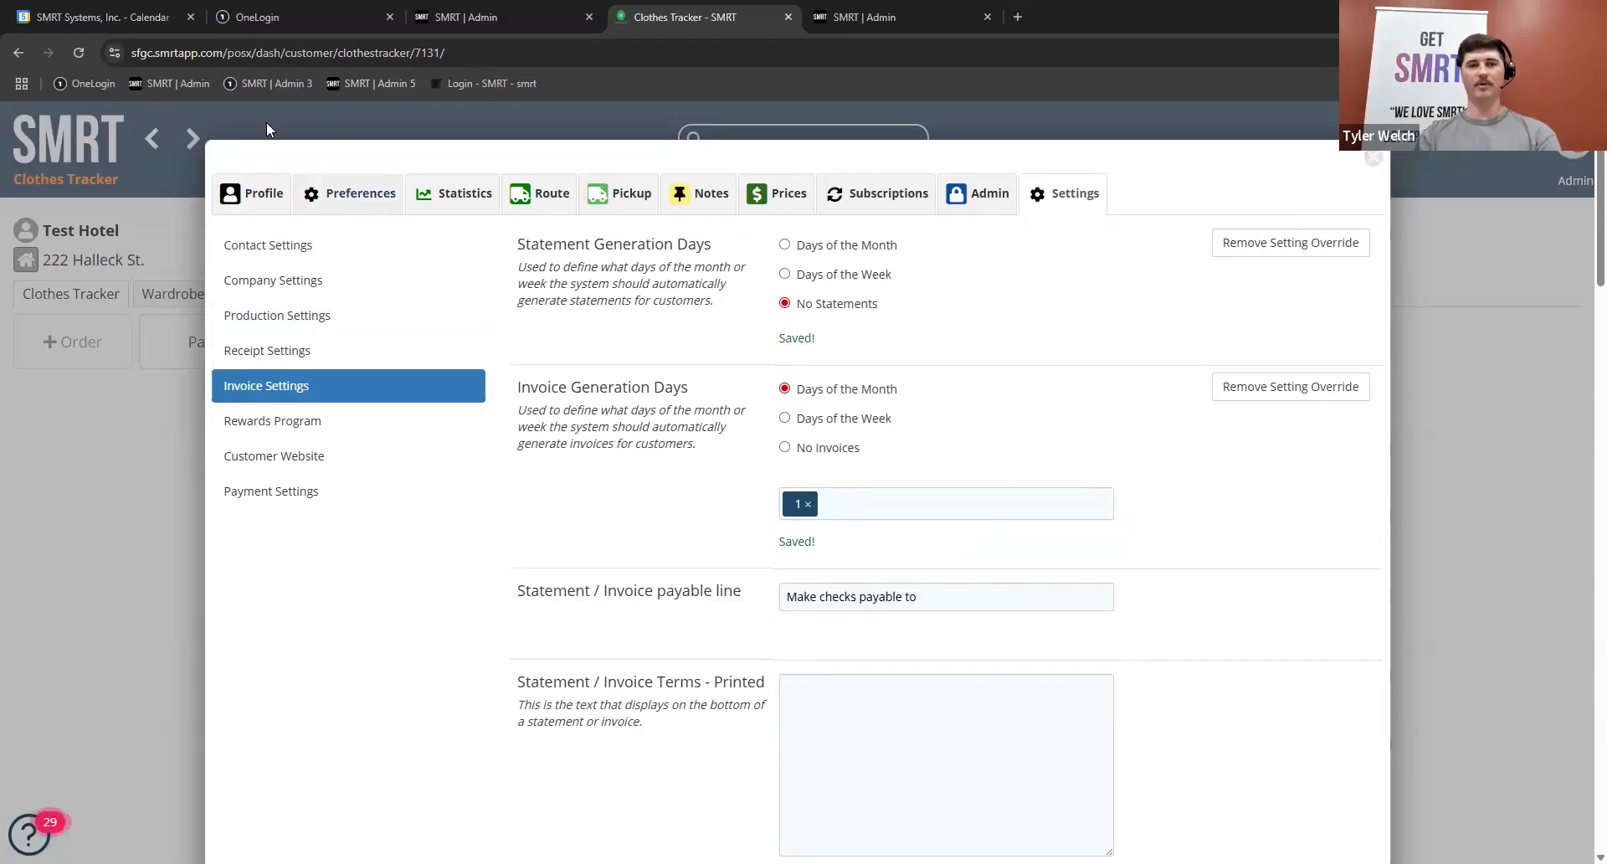
click(252, 185)
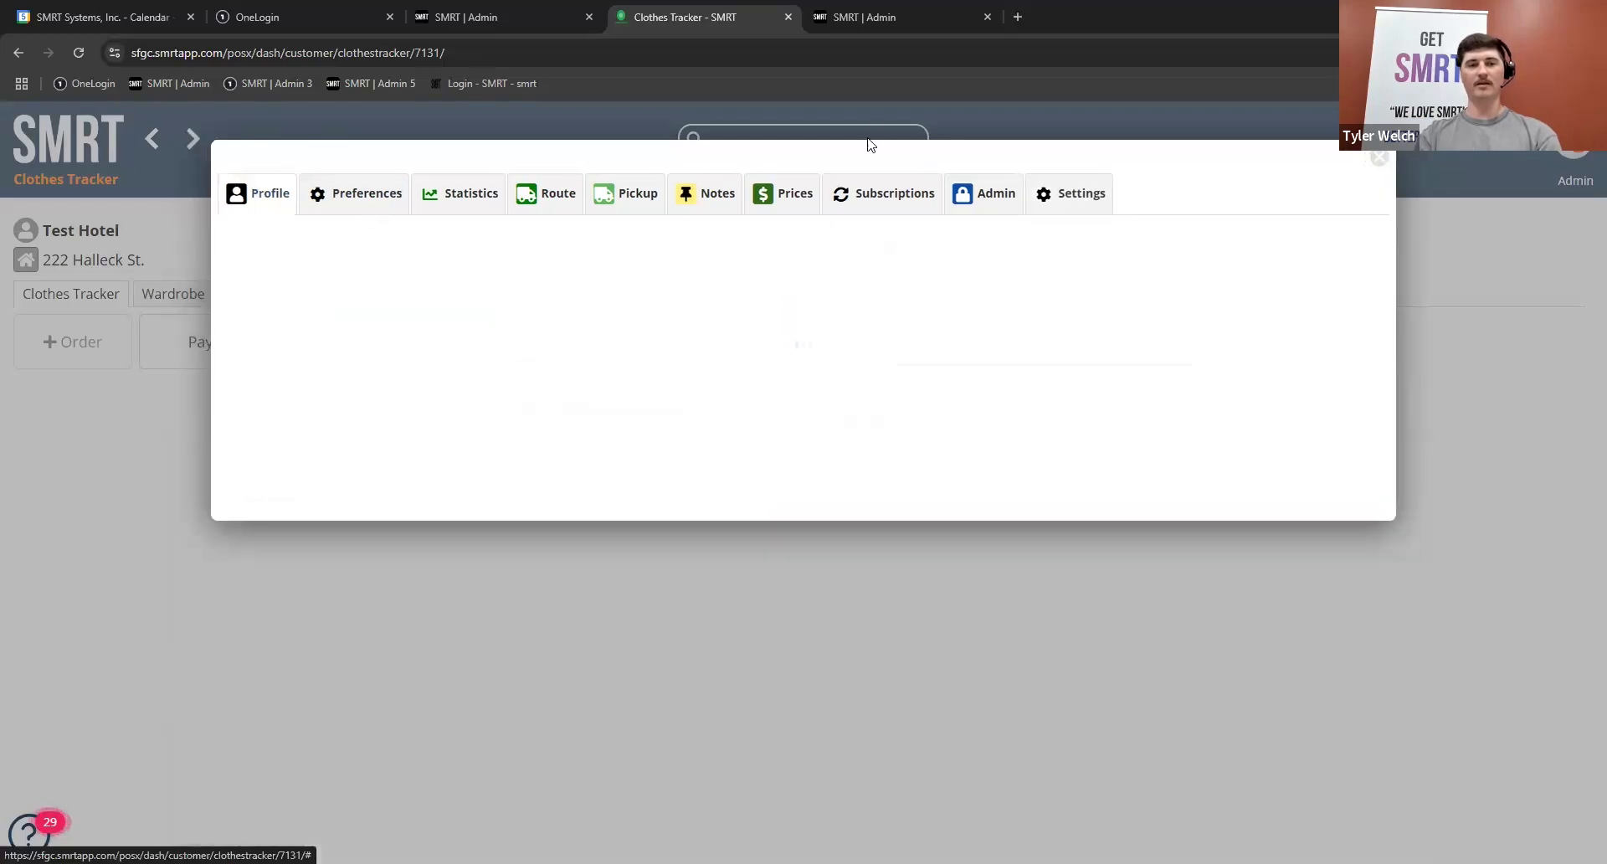